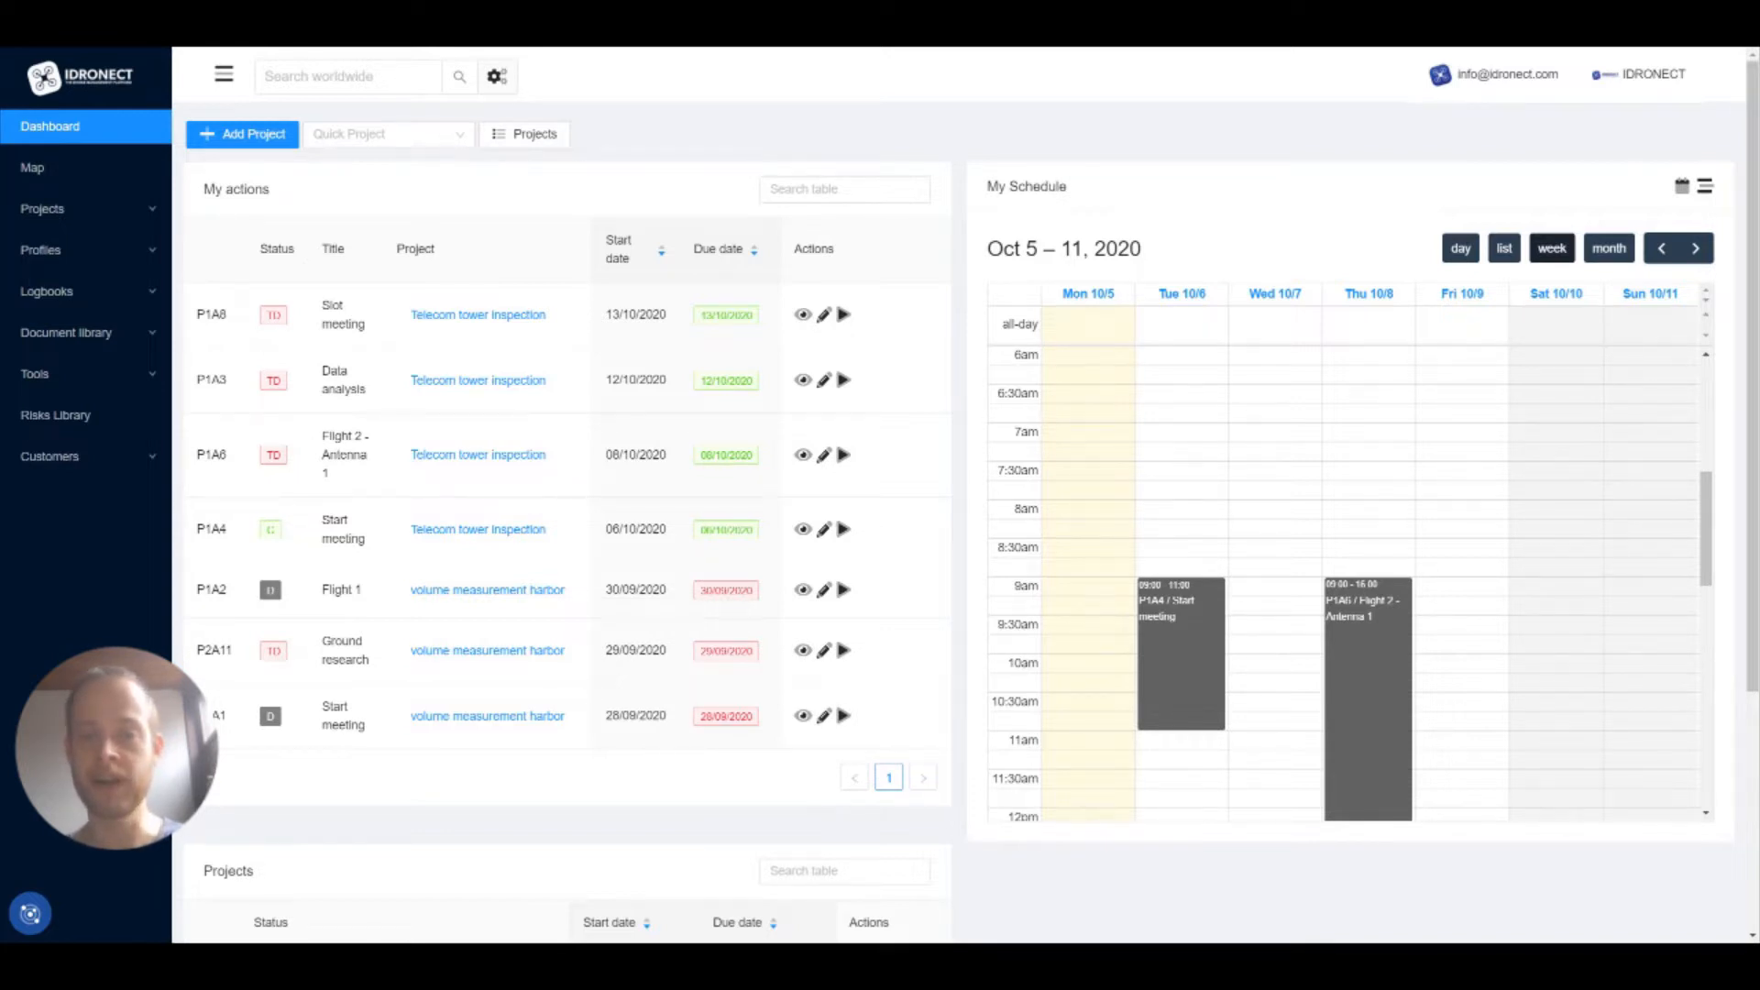
# - Open the Slot meeting action from the dashboard in both view and edit mode, returning to the dashboard each time
pyautogui.click(54, 129)
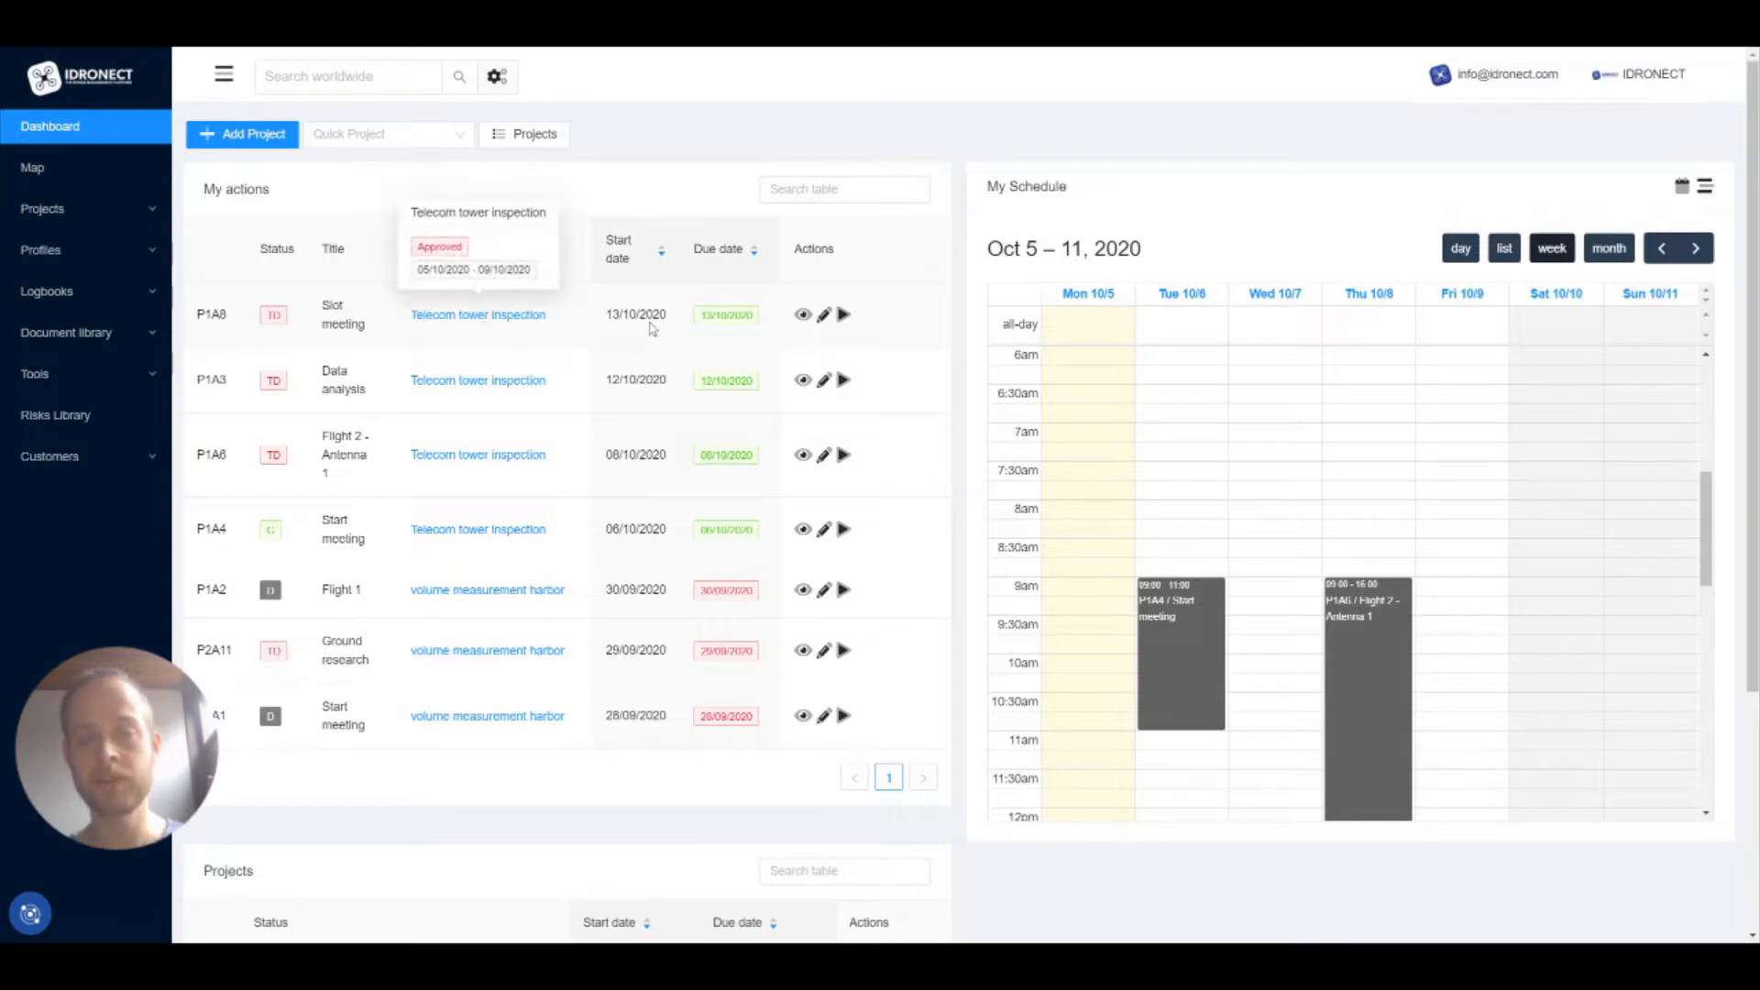
pyautogui.click(803, 314)
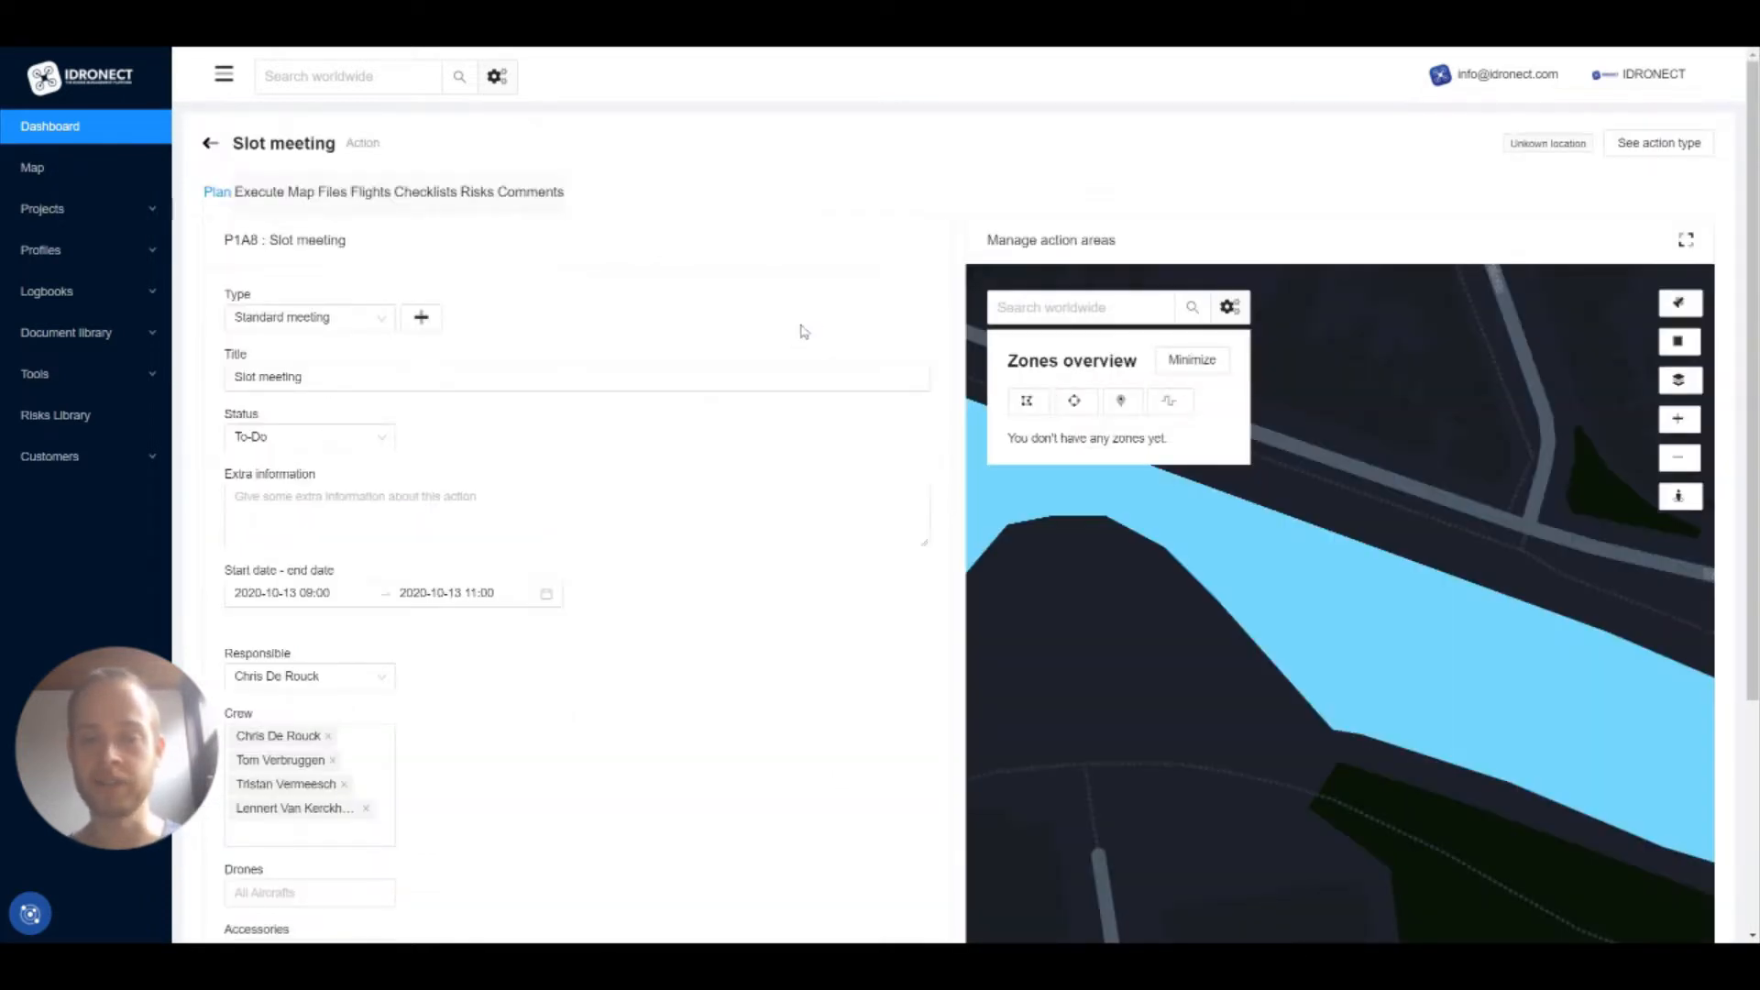
pyautogui.hotkey('alt', 'Left')
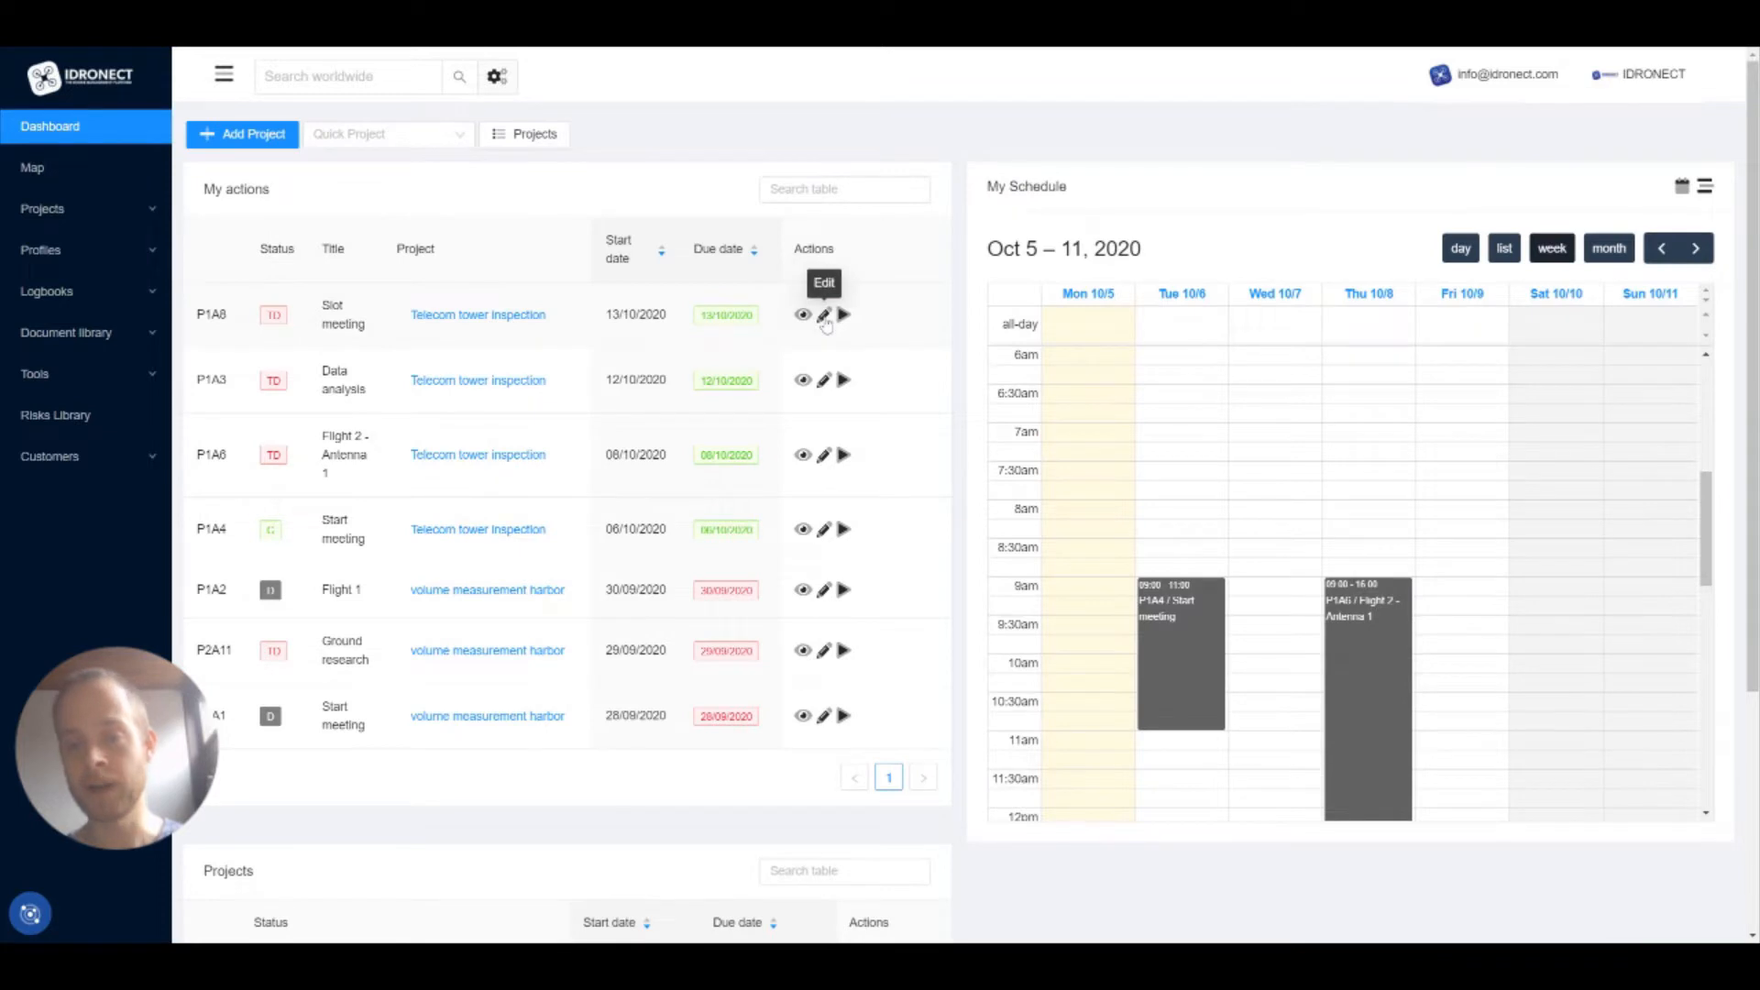
pyautogui.click(824, 316)
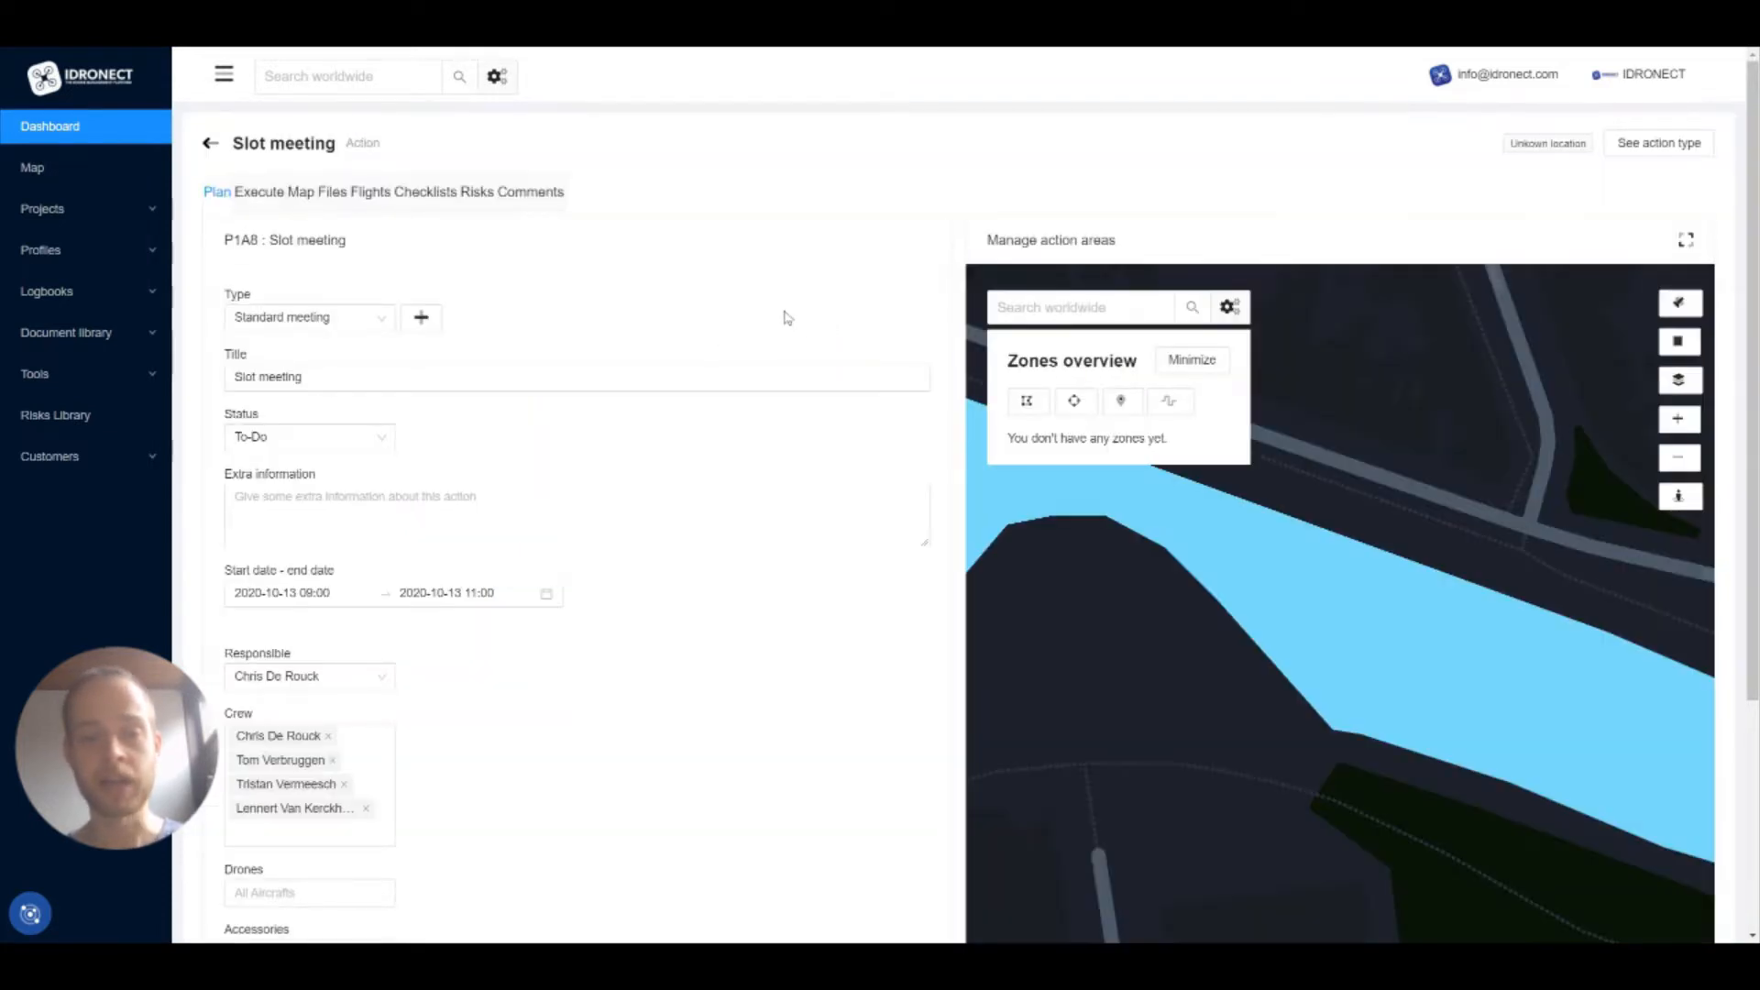
pyautogui.hotkey('alt', 'Left')
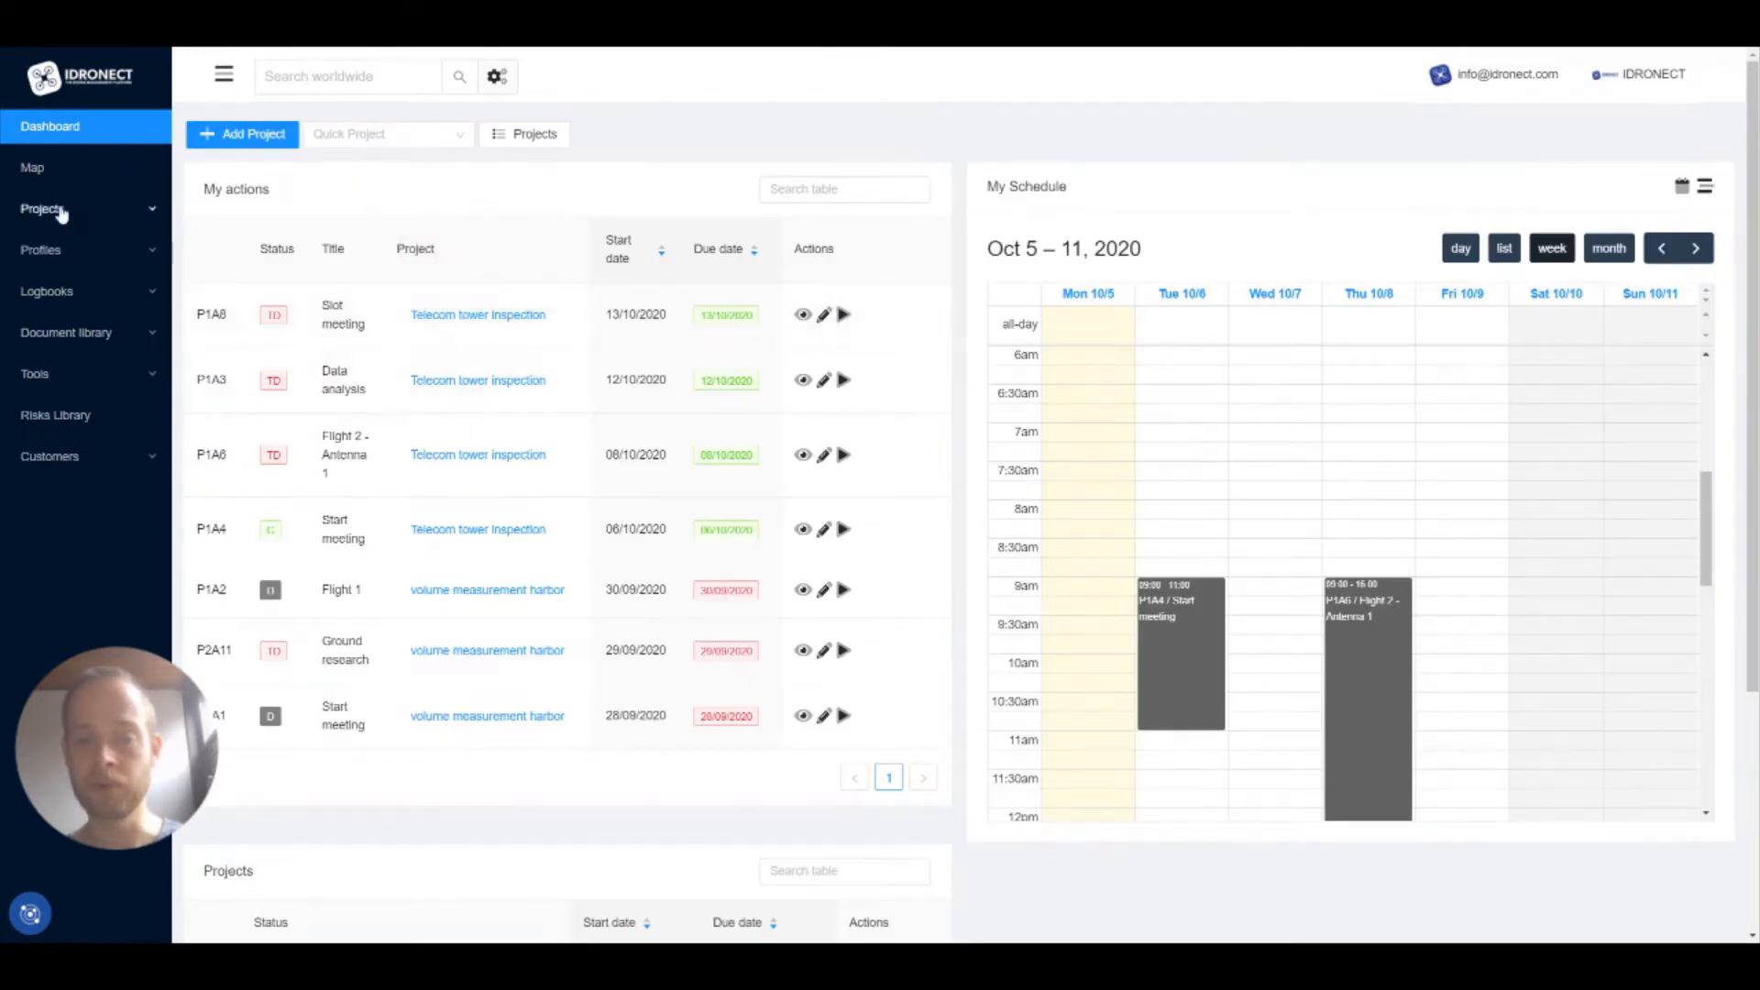
# - Open the list of all project actions and check its pilot, aircraft, project and date range filters
pyautogui.click(62, 212)
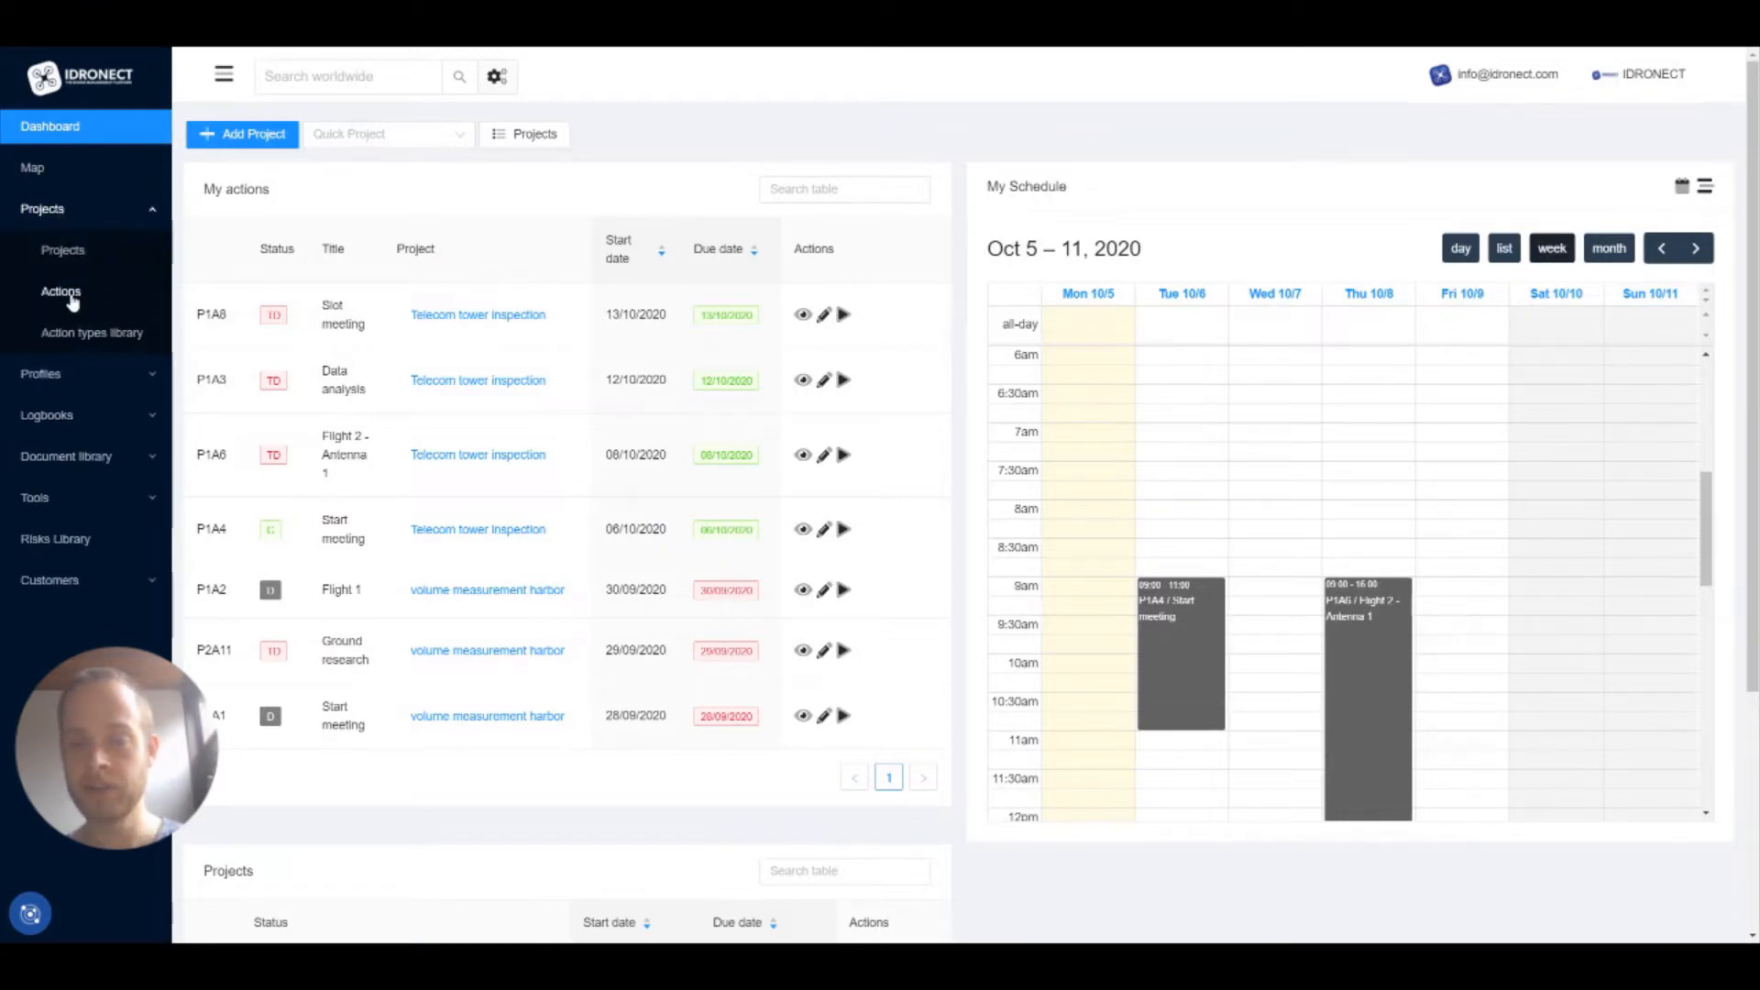
pyautogui.click(72, 298)
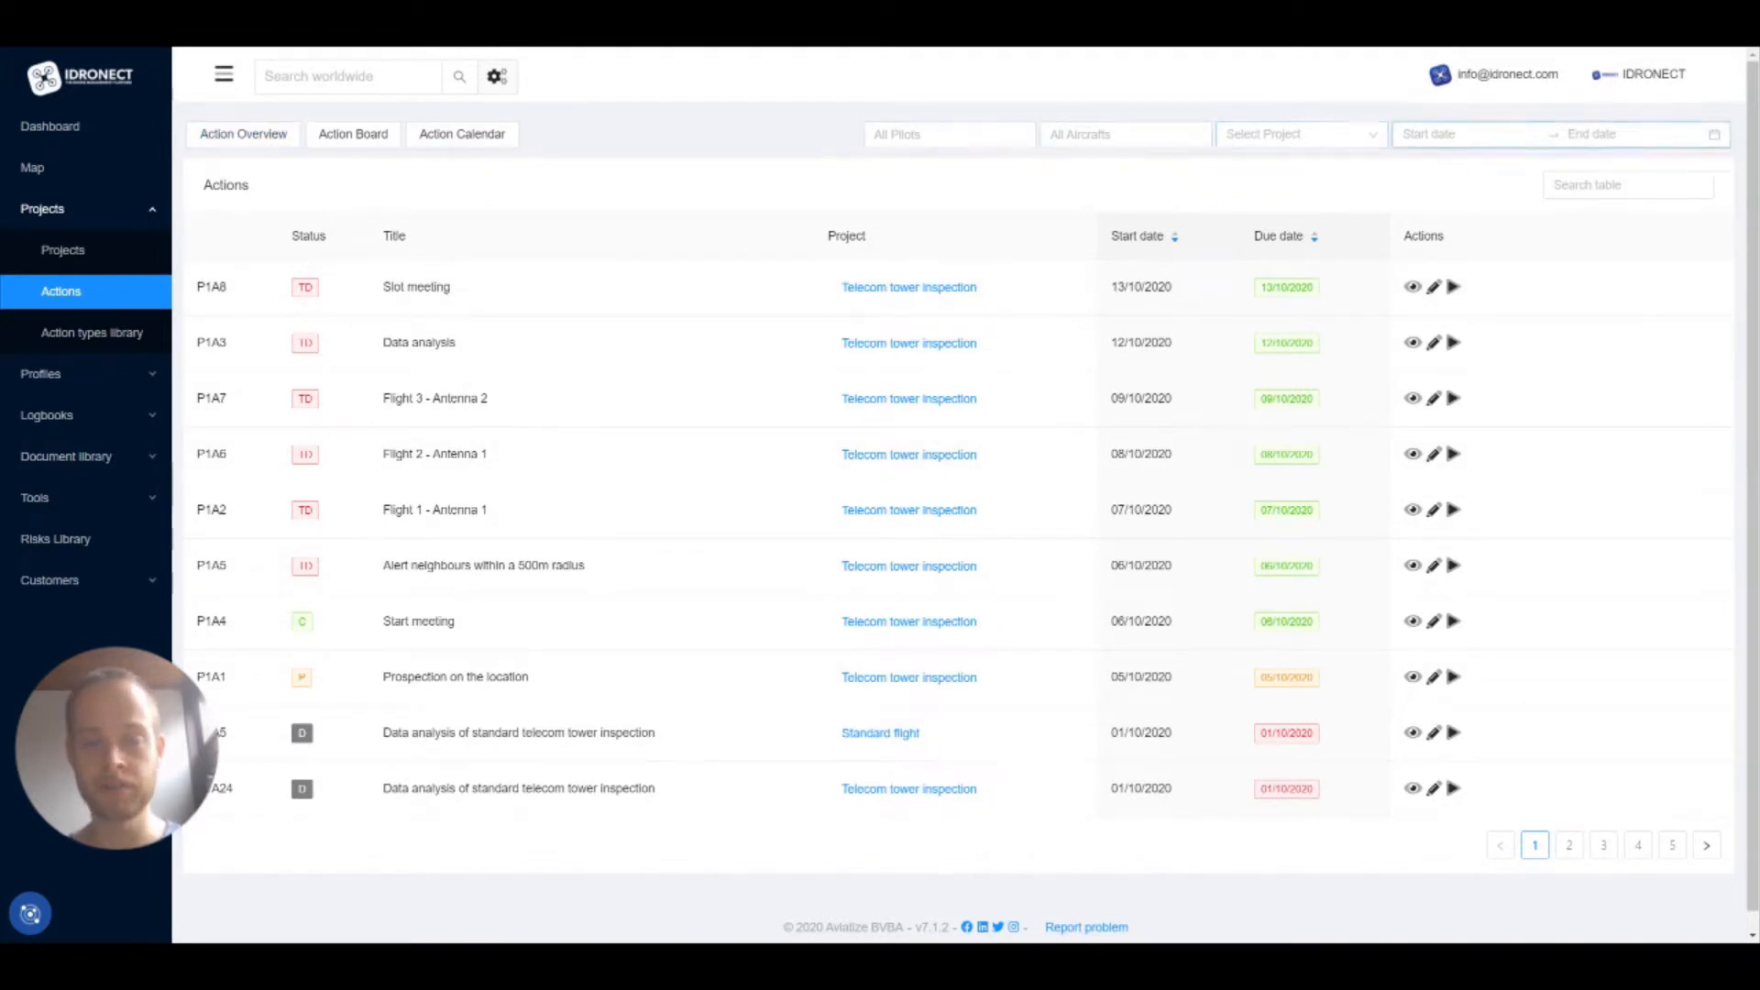
pyautogui.click(949, 134)
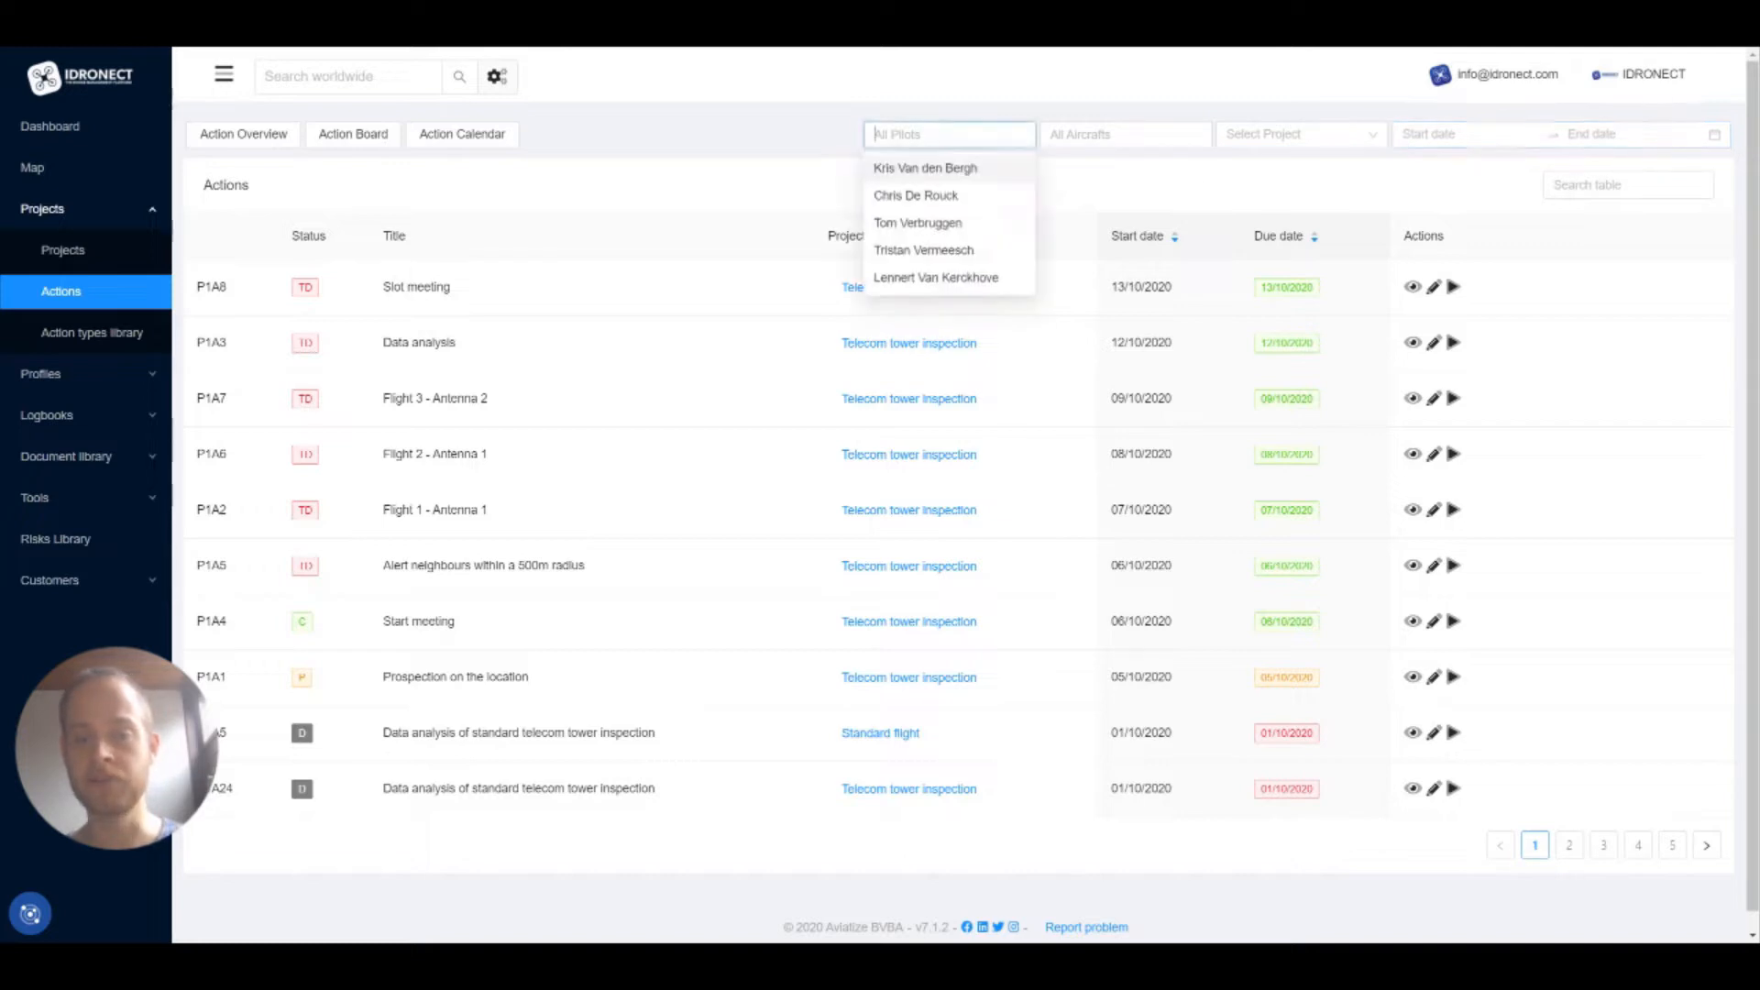
pyautogui.click(1126, 134)
pyautogui.click(1300, 134)
pyautogui.click(1467, 134)
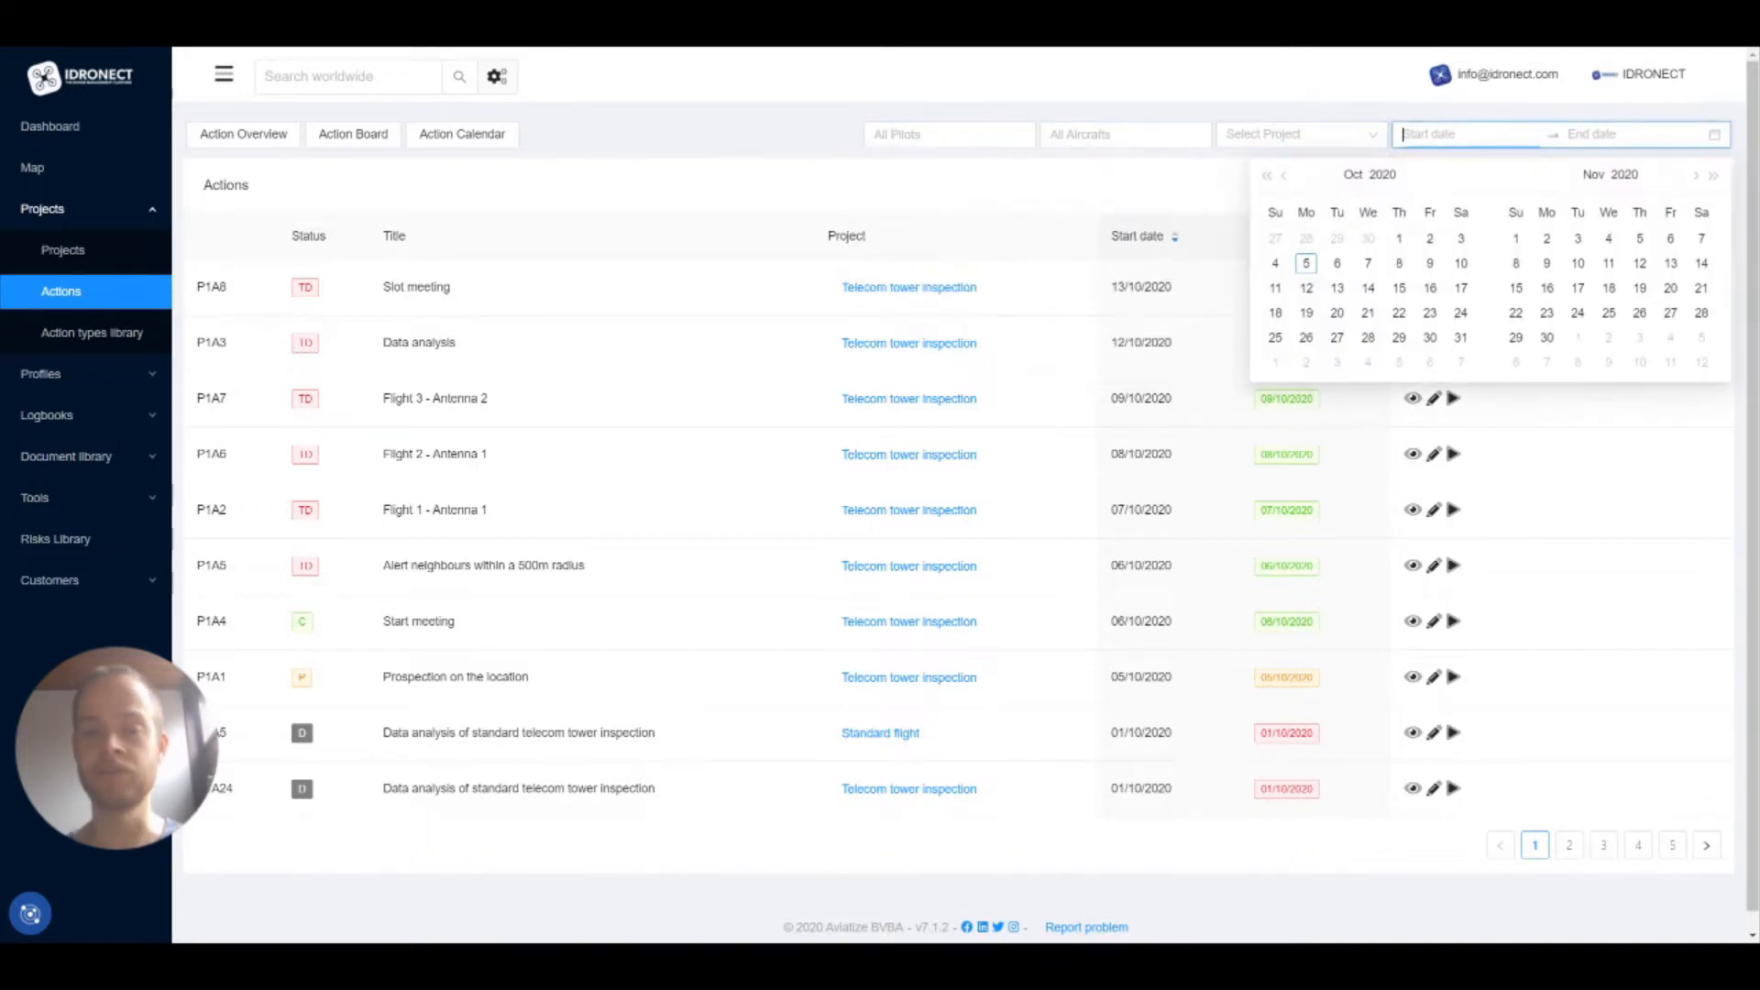
pyautogui.click(896, 185)
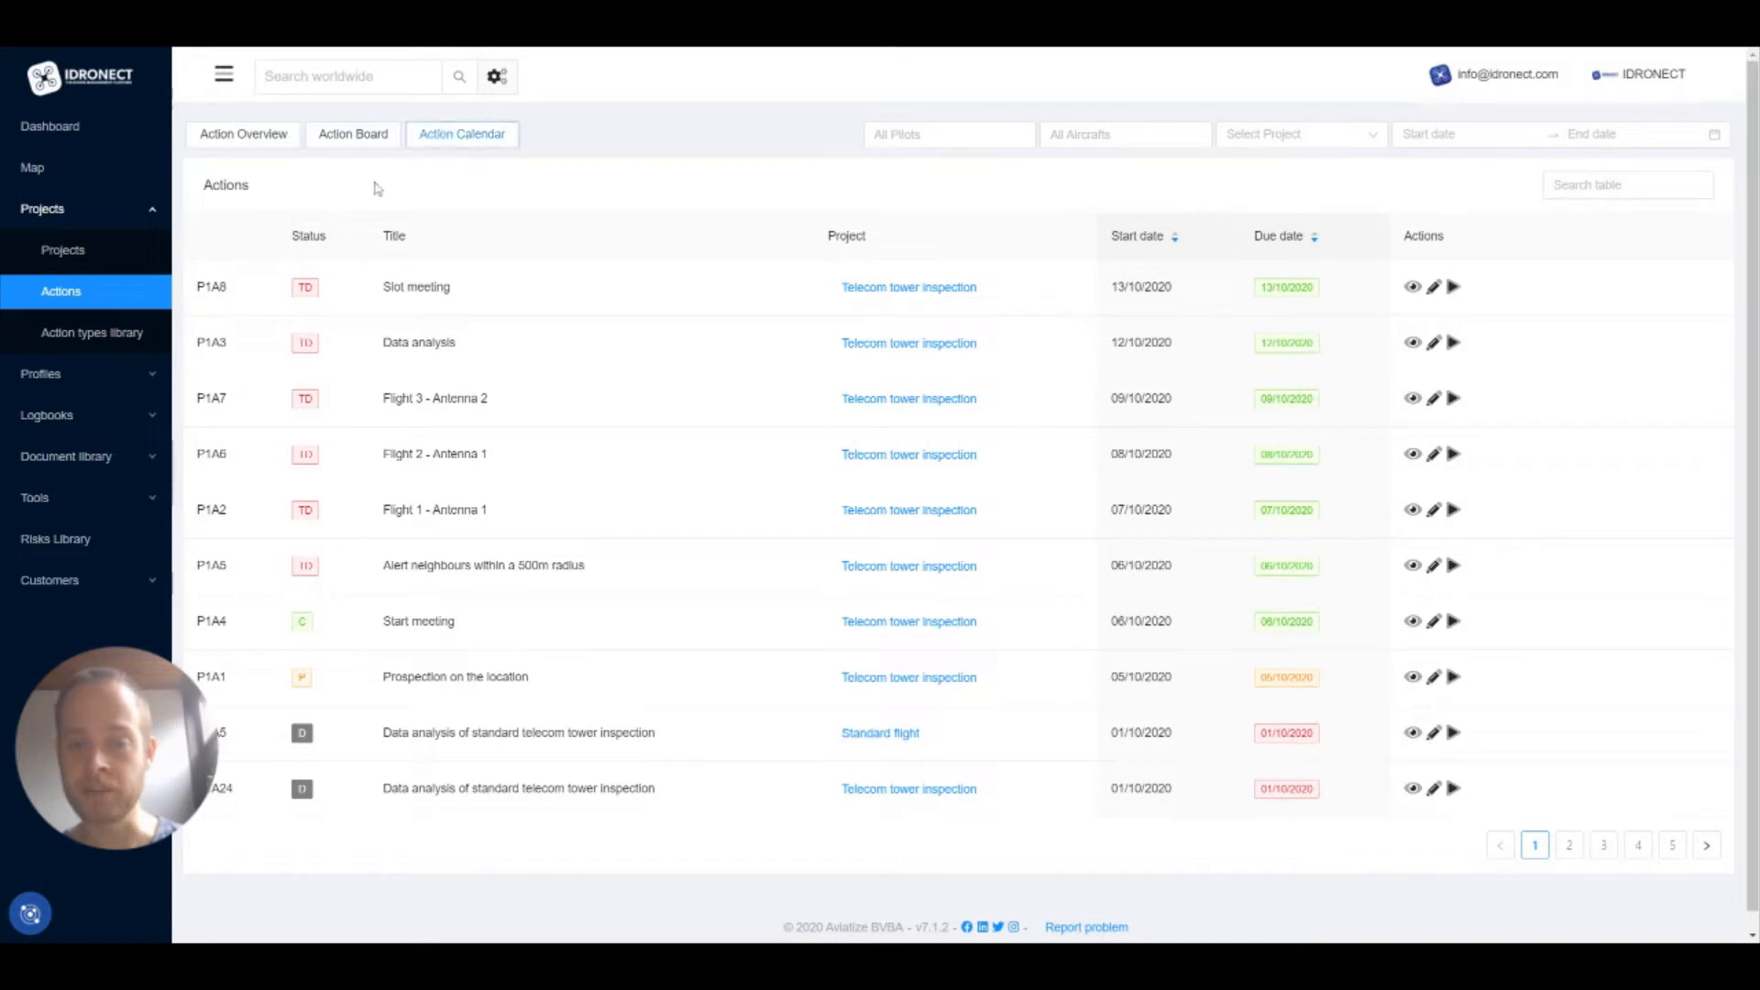
# - Show the actions as a status board and move P1A6 / Flight 2 - Antenna 1 from To-Do to In Progress
pyautogui.click(383, 142)
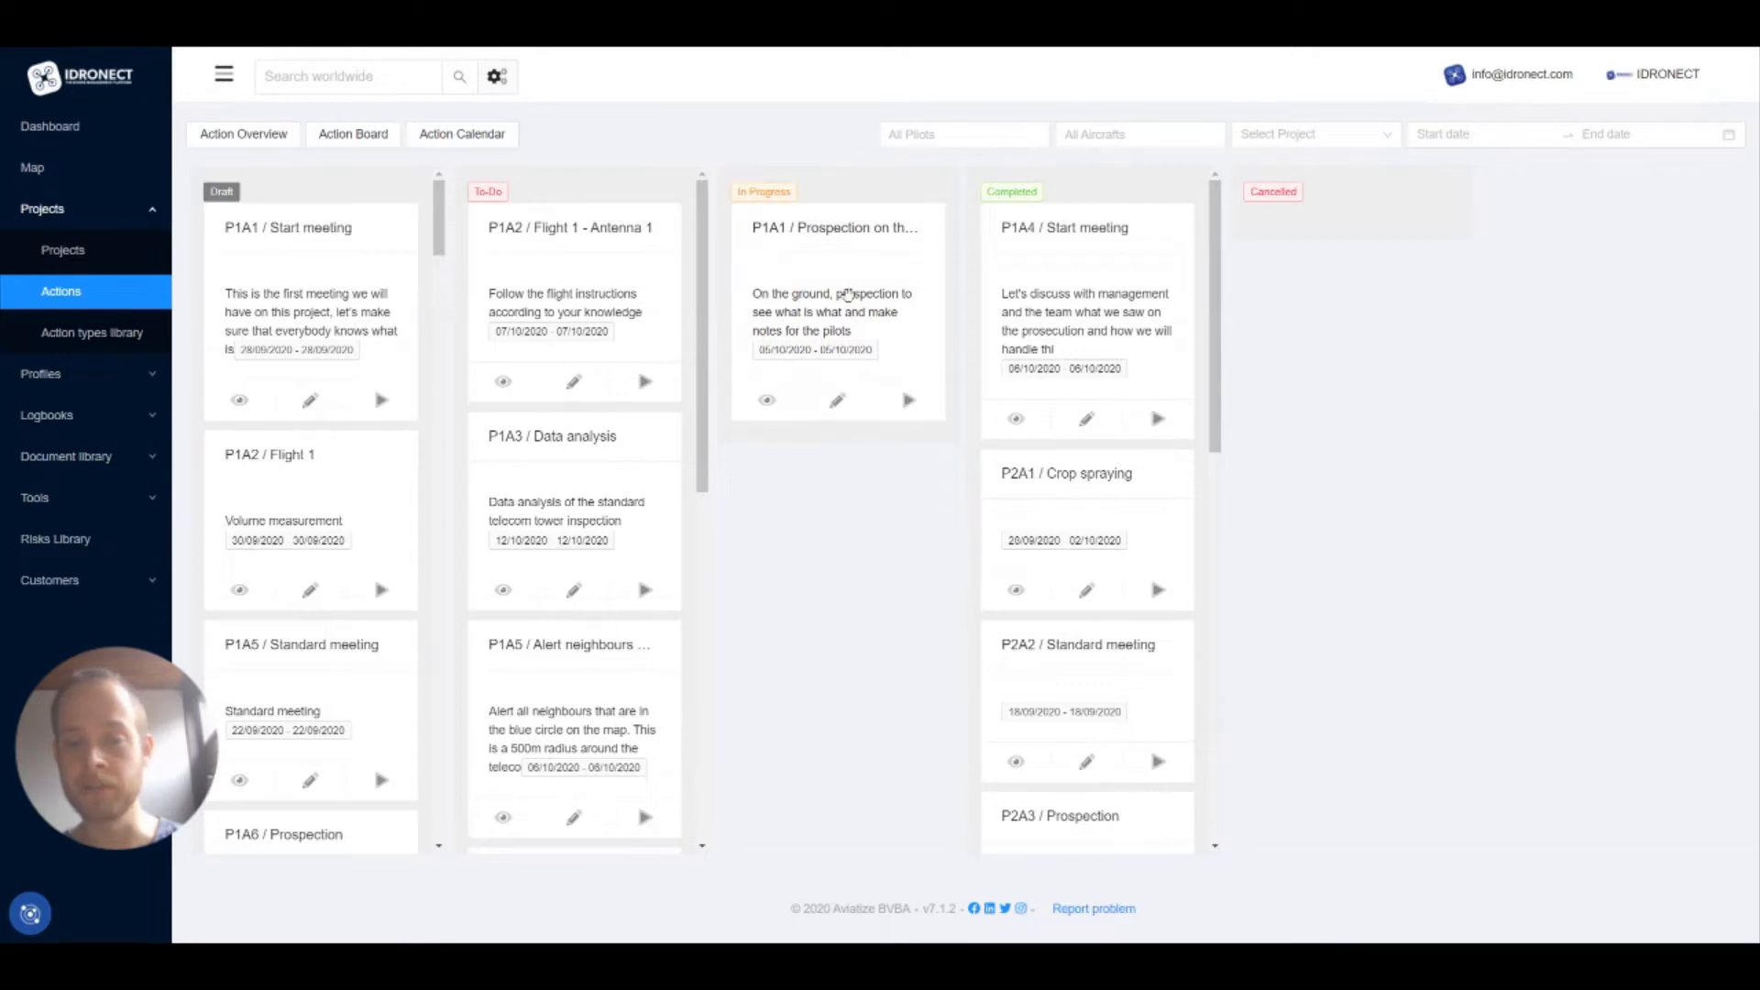
pyautogui.scroll(-3, 556, 417)
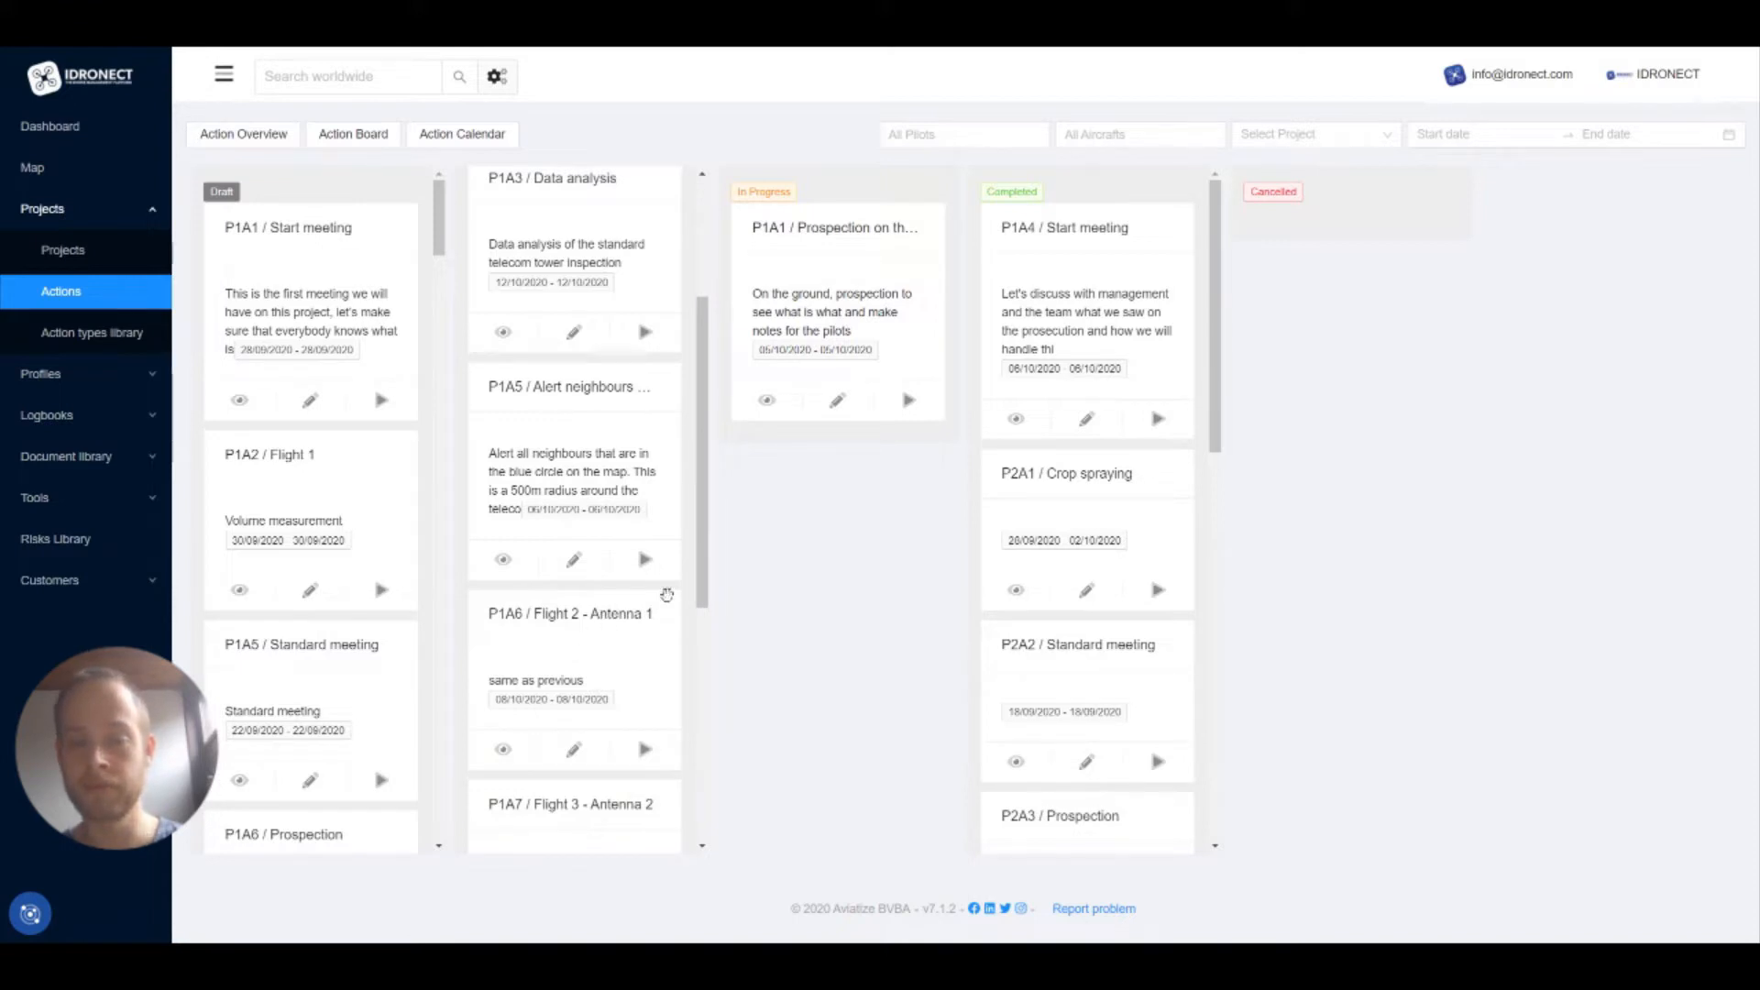
pyautogui.moveTo(631, 271); pyautogui.dragTo(953, 266)
pyautogui.moveTo(917, 431); pyautogui.dragTo(681, 371)
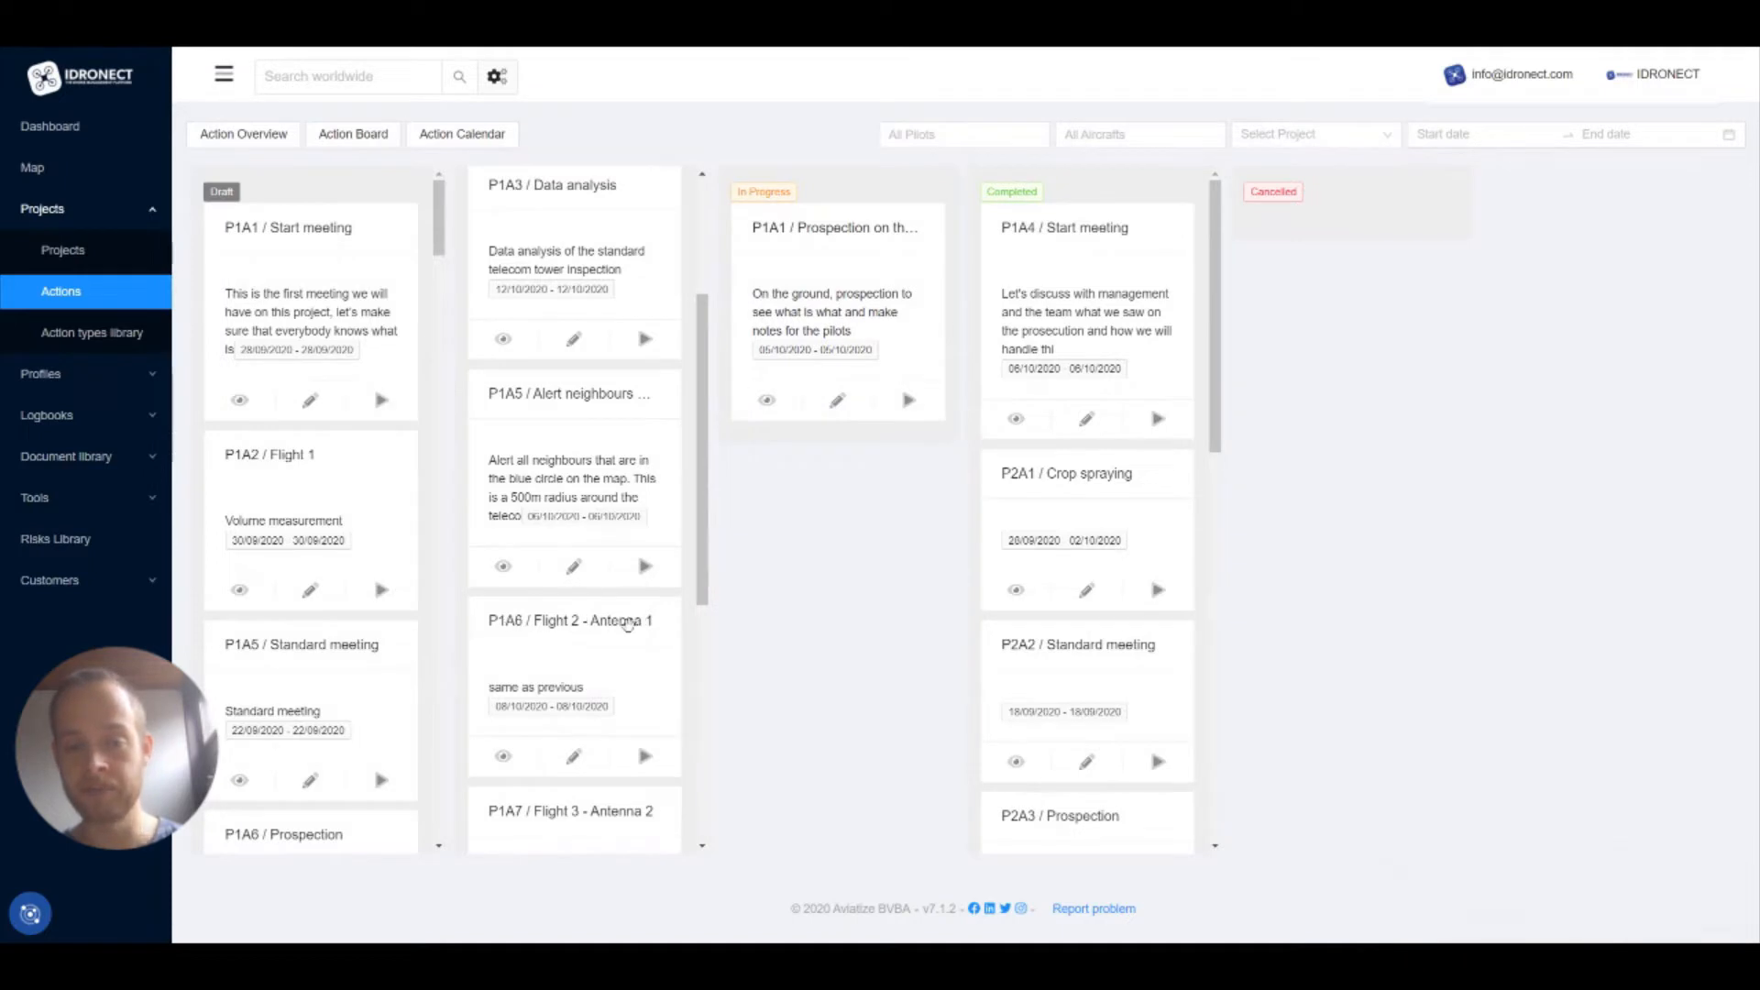
pyautogui.moveTo(573, 623); pyautogui.dragTo(855, 229)
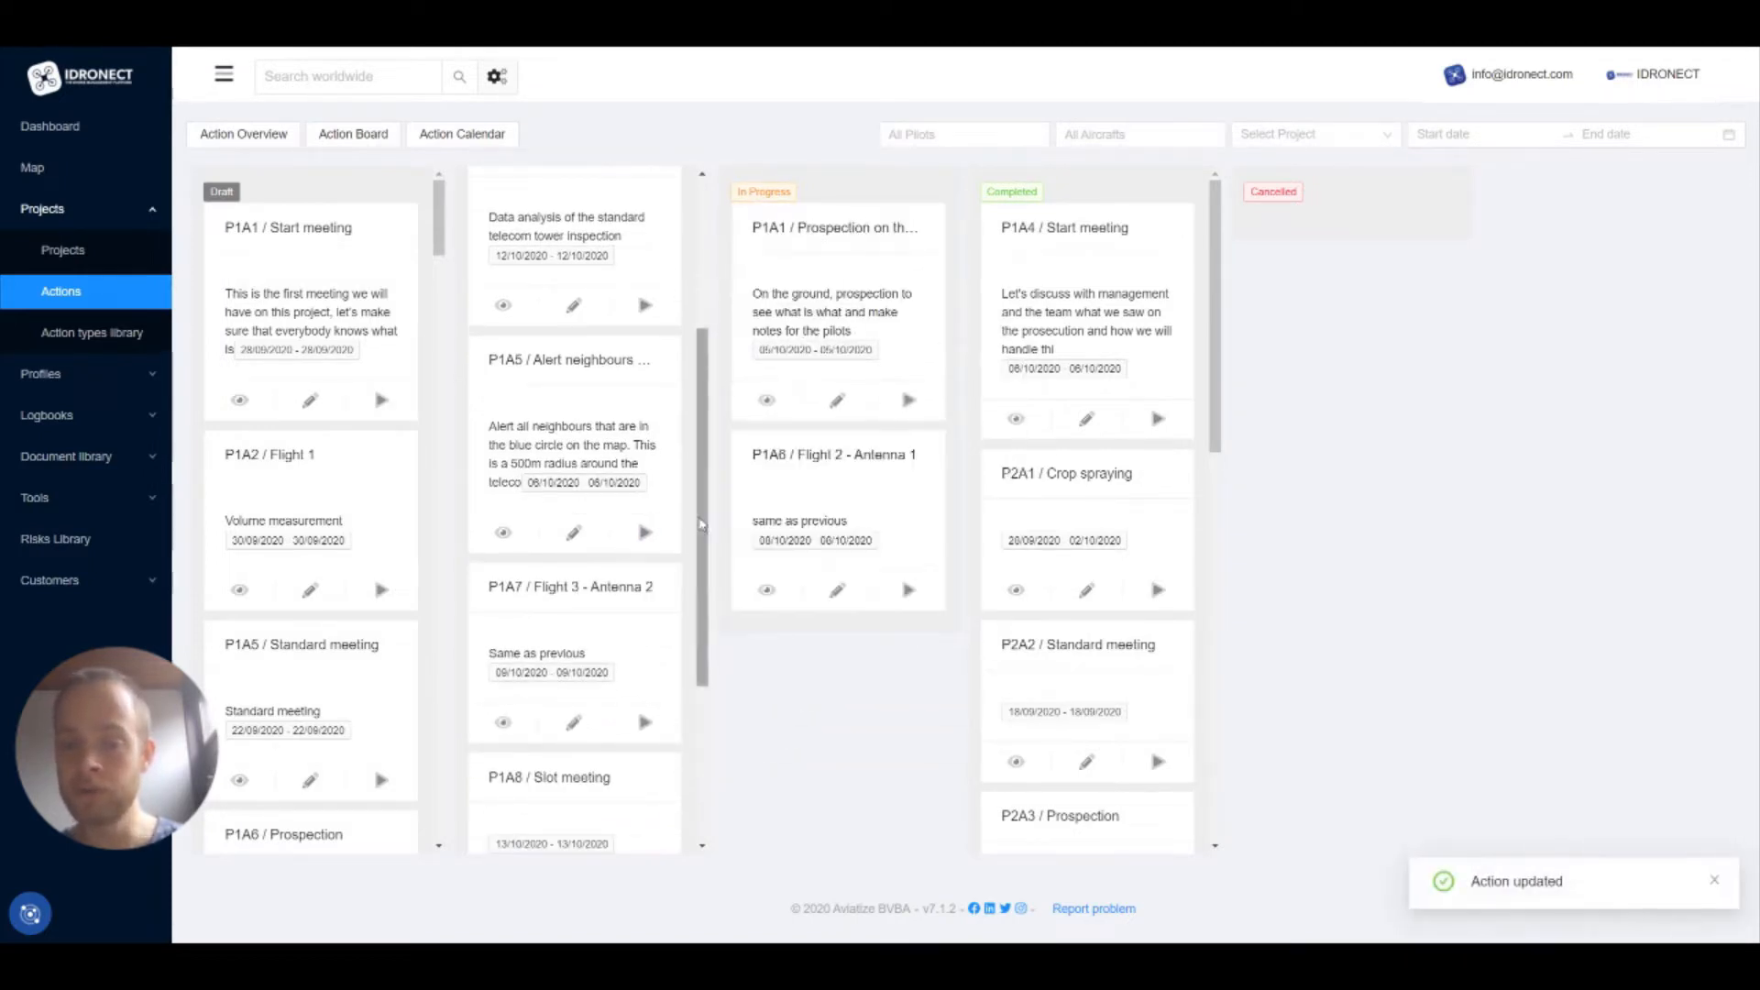
# - Open the execution page of Flight 2 - Antenna 1 and examine the weather forecast and its location
pyautogui.click(909, 592)
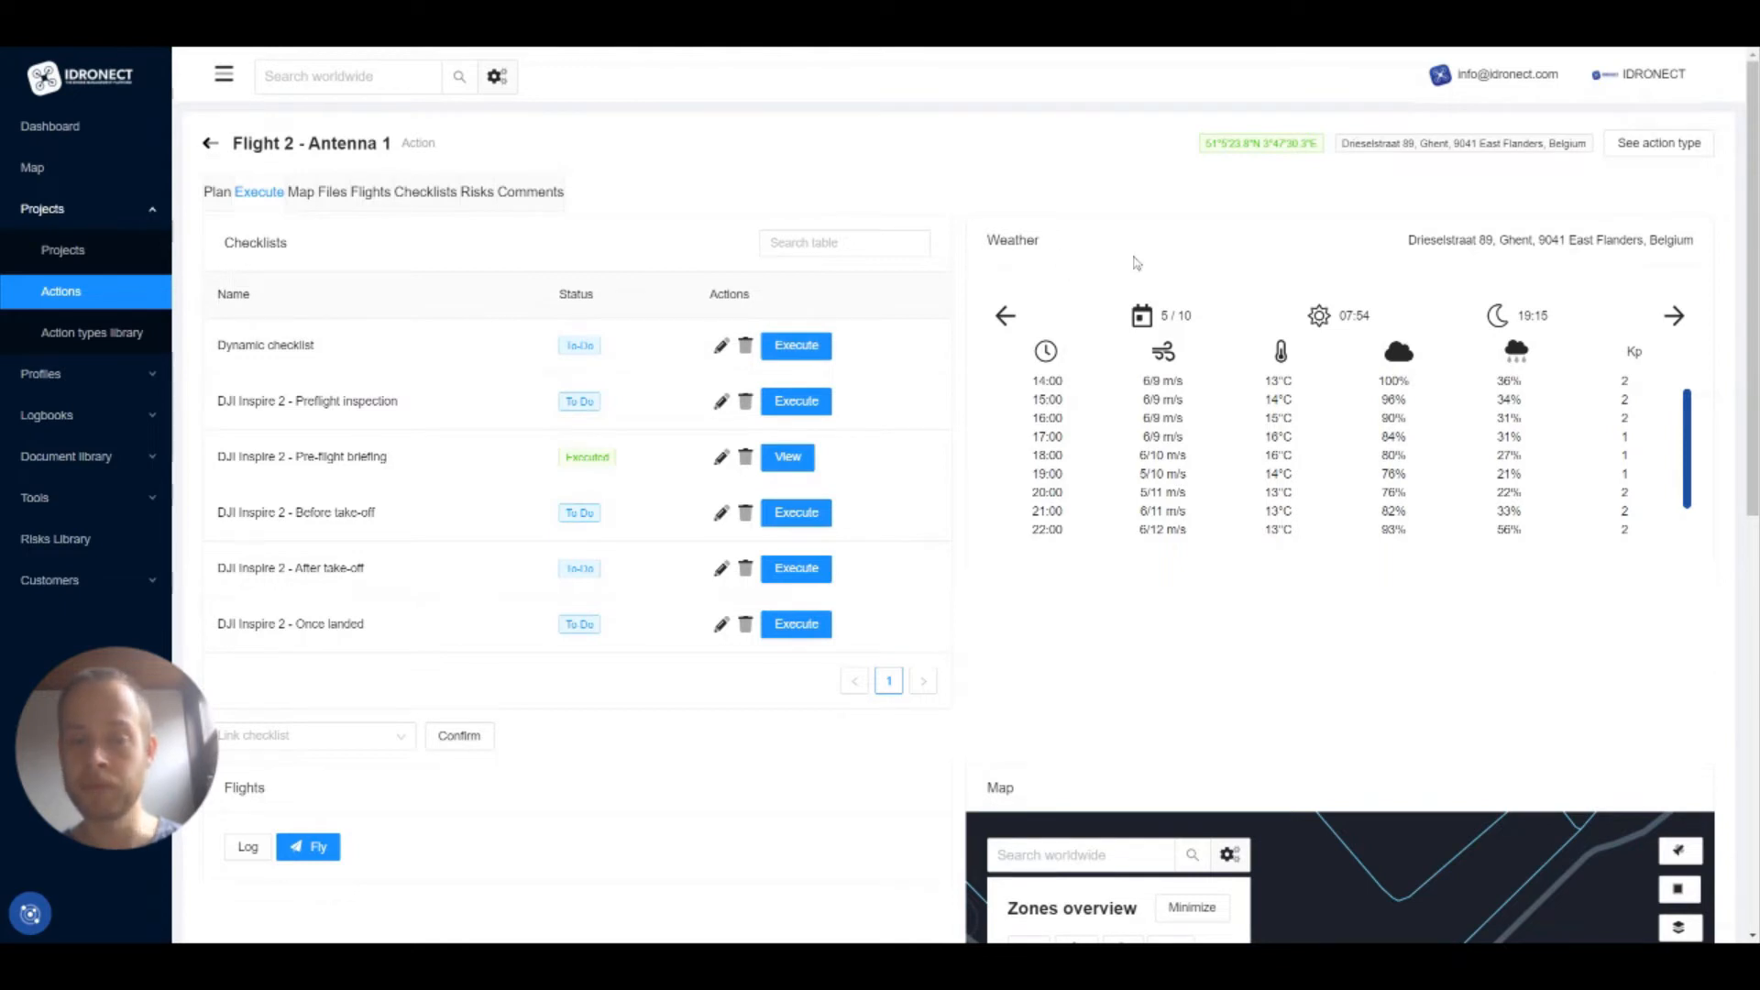
pyautogui.moveTo(1393, 247); pyautogui.dragTo(1064, 305)
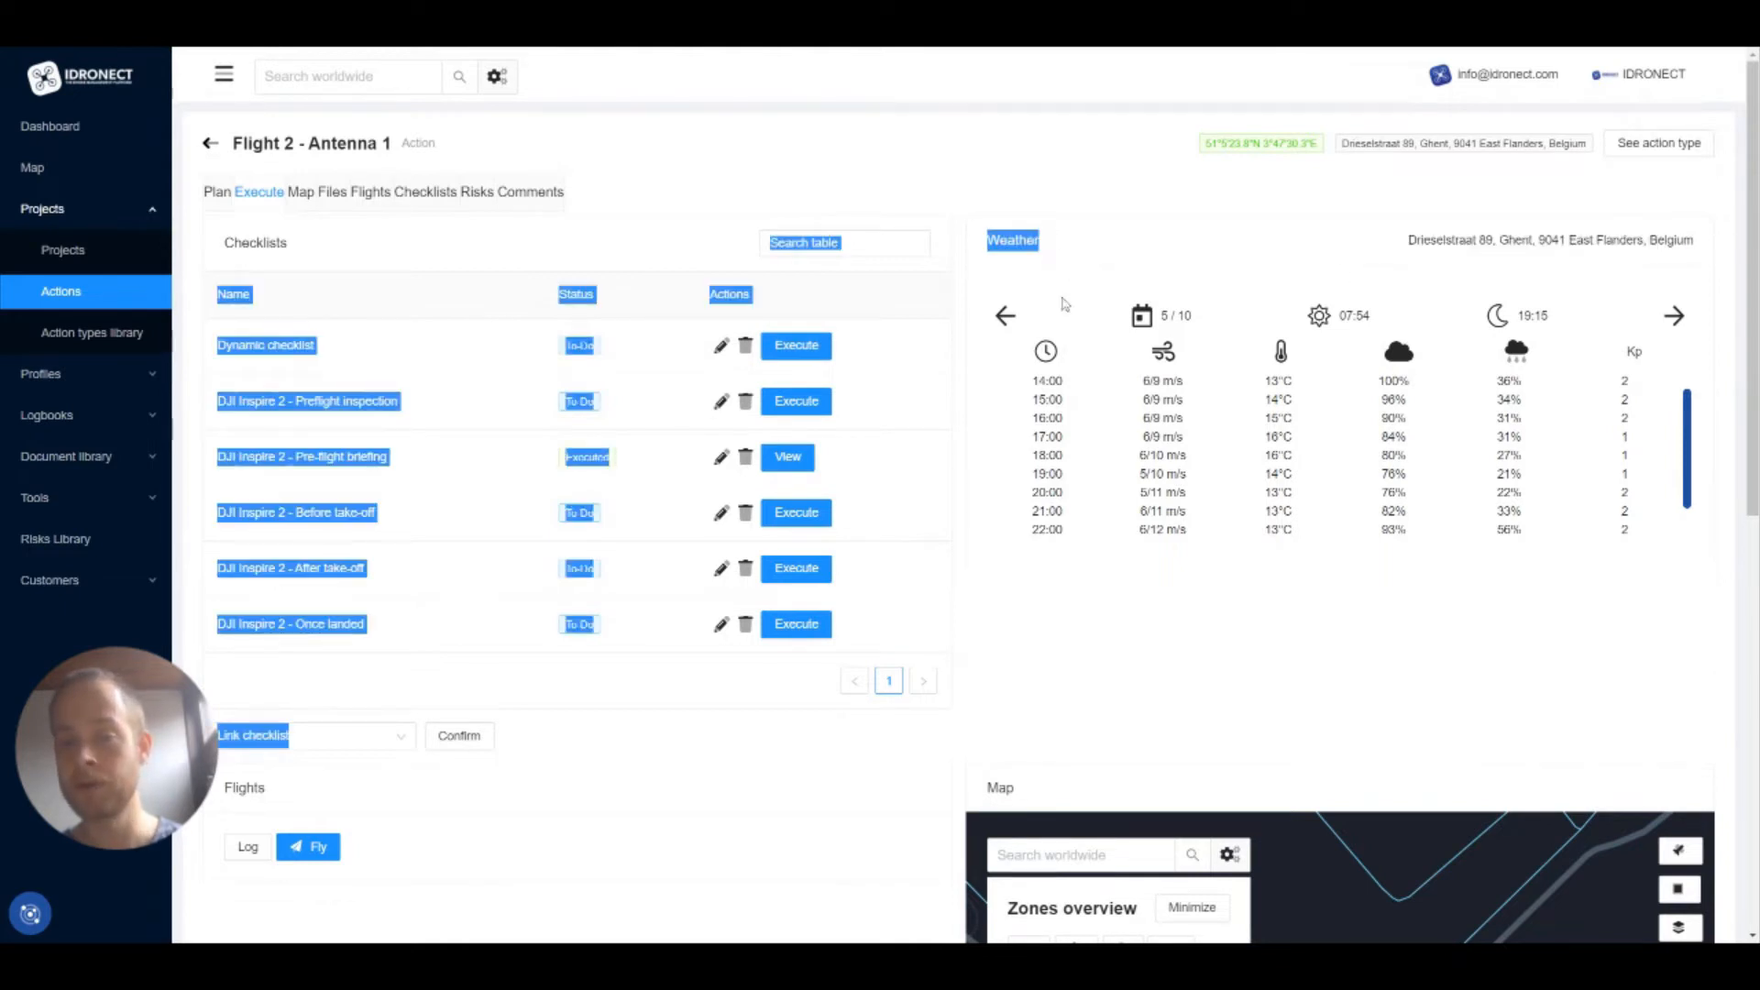
pyautogui.click(1064, 304)
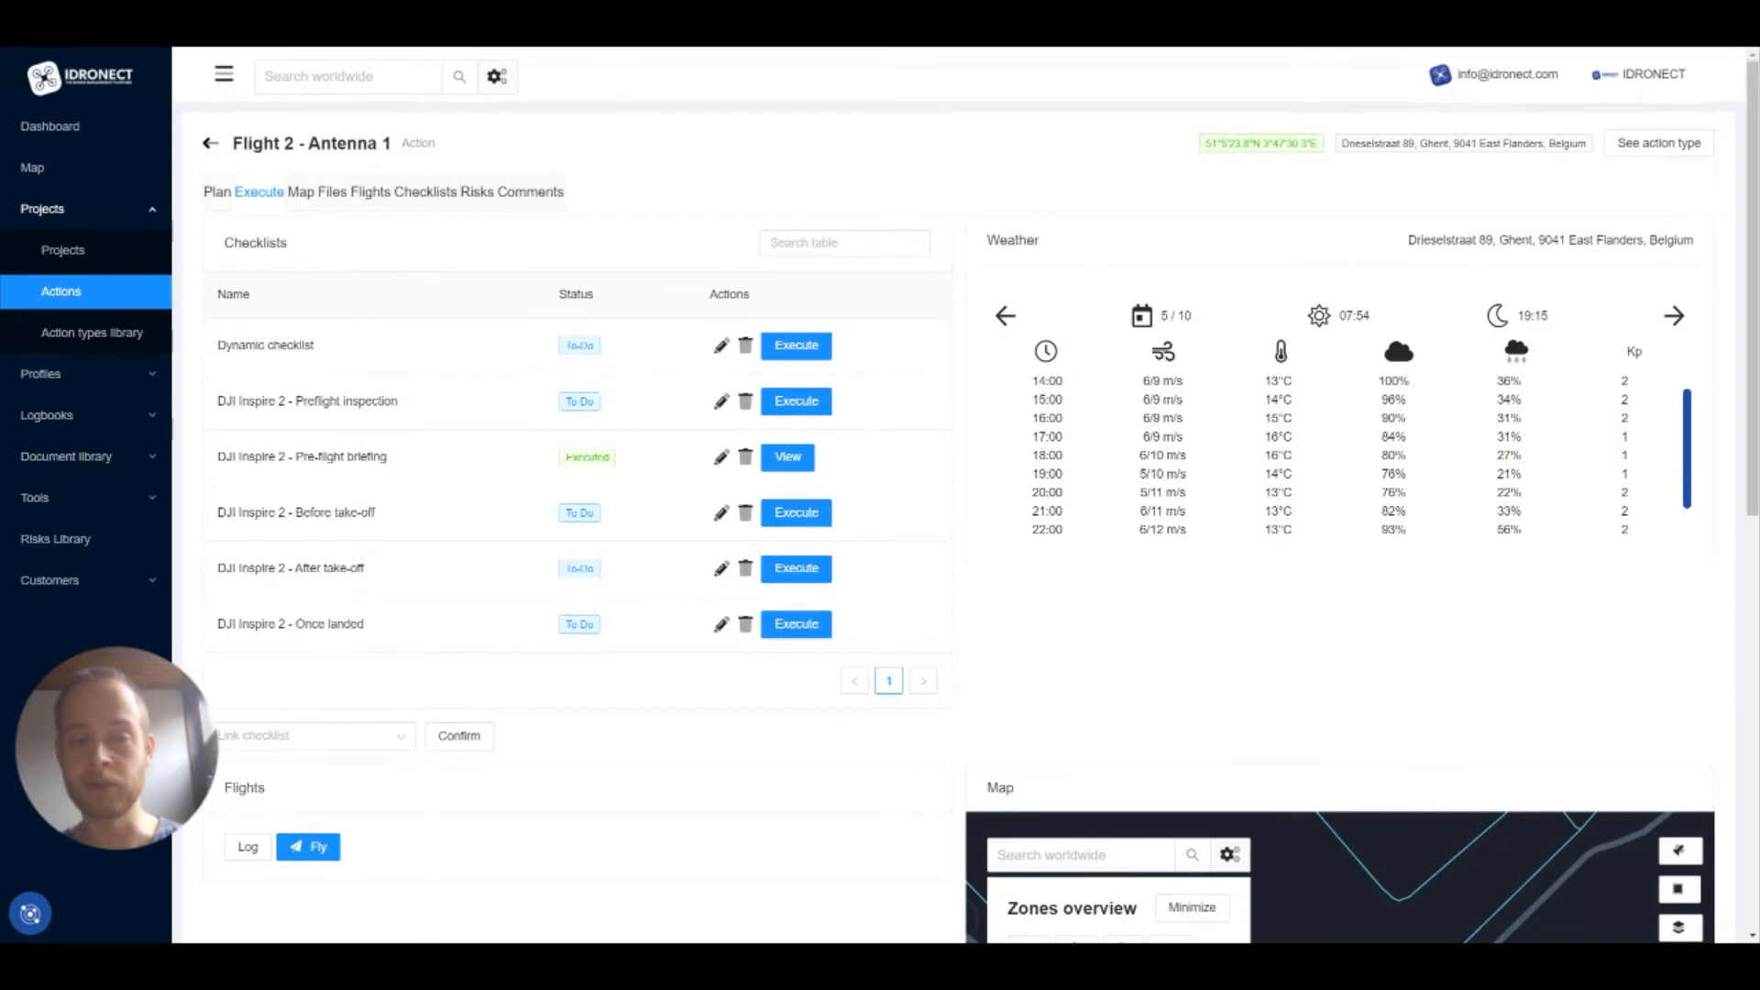
pyautogui.doubleClick(1455, 241)
pyautogui.click(1181, 252)
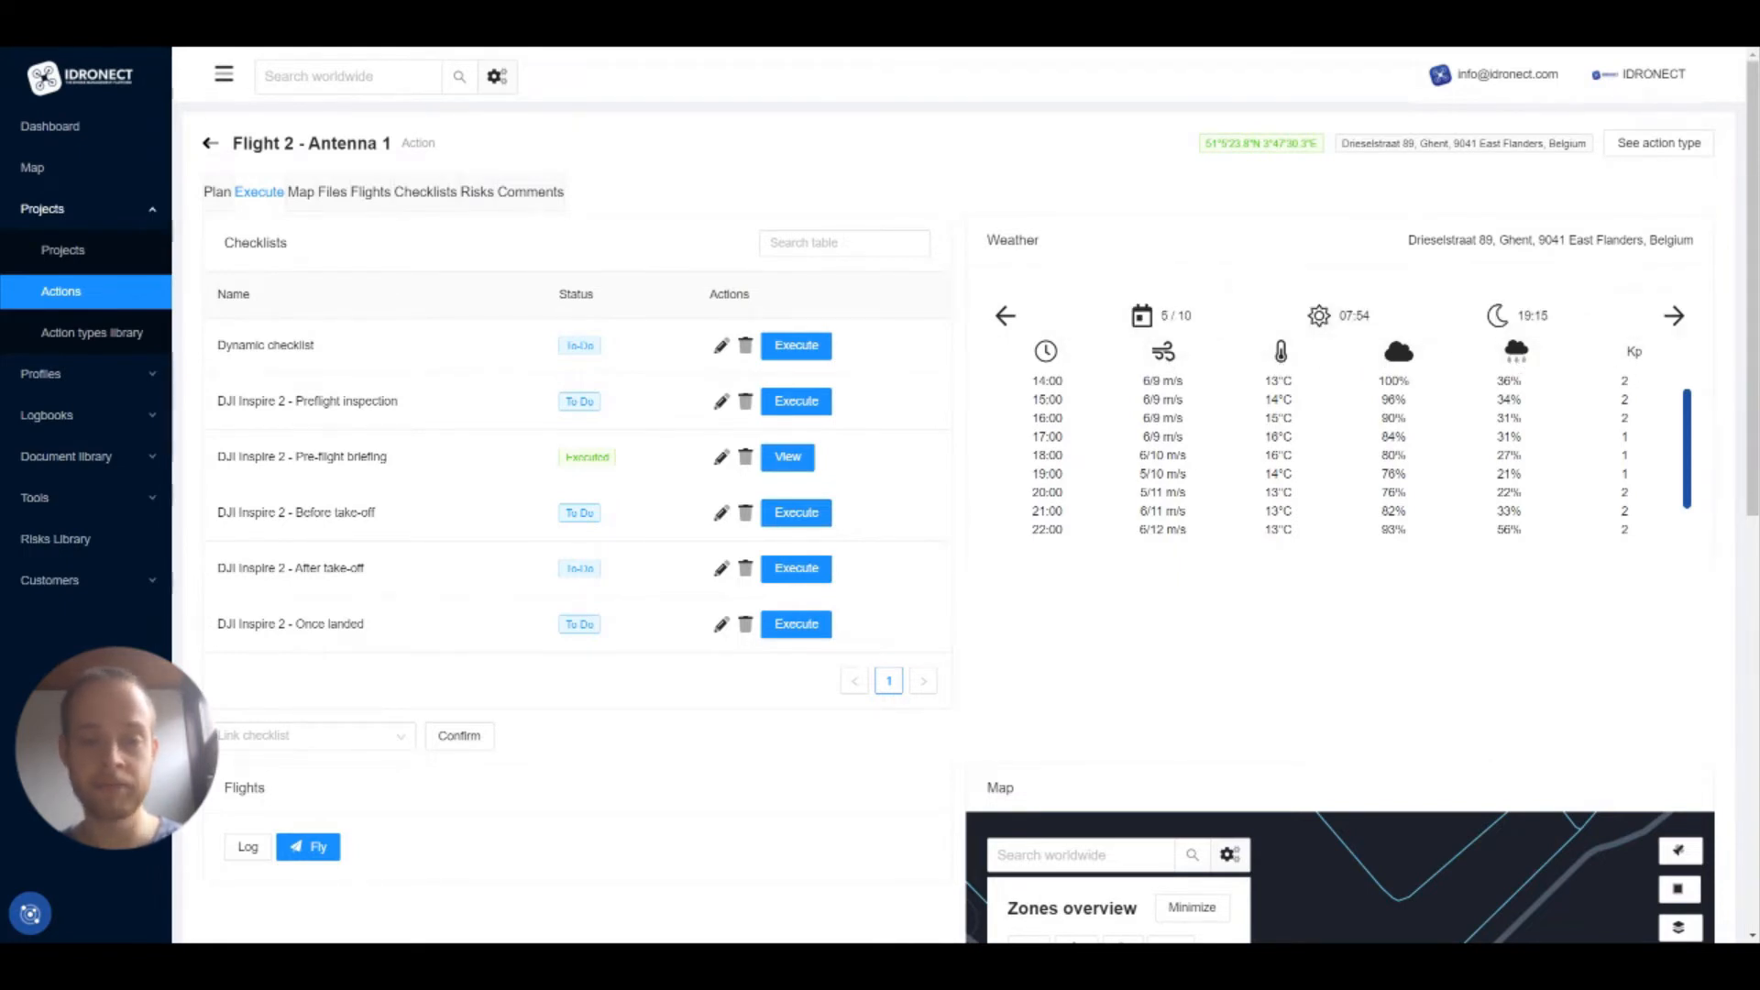
# - Examine the zone map and the flight options on the execution page, then return to its checklists
pyautogui.scroll(-8, 1093, 635)
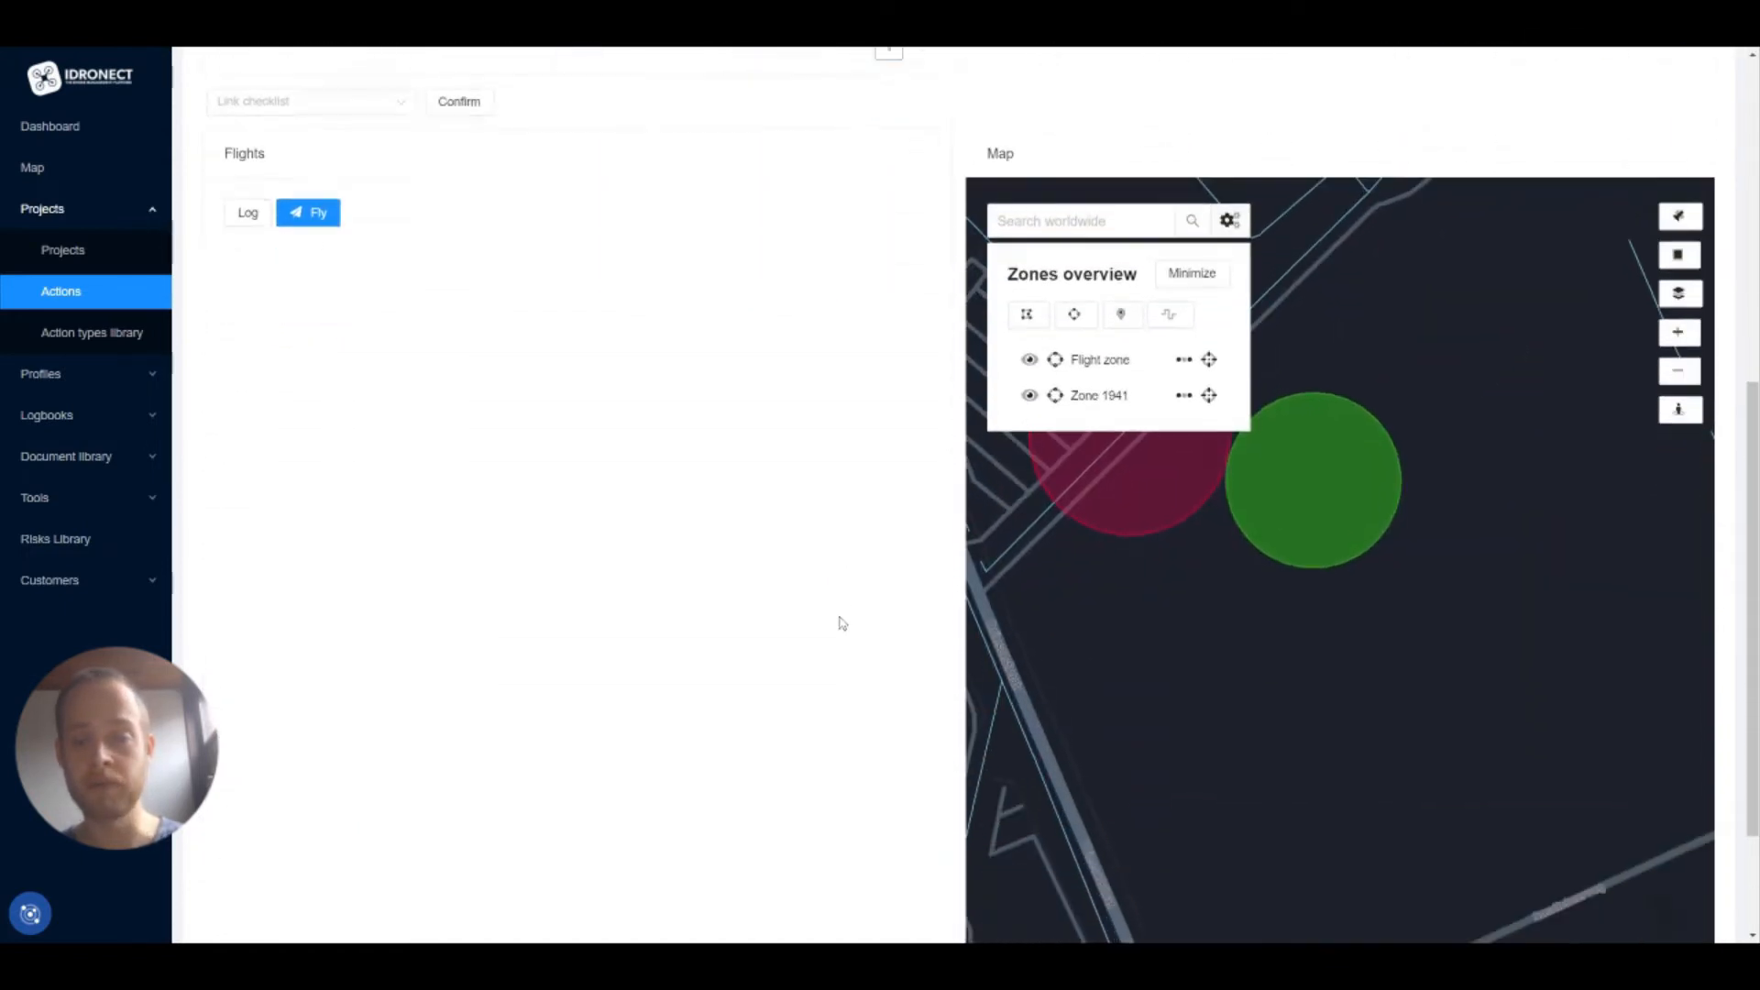
pyautogui.moveTo(1093, 499); pyautogui.dragTo(1301, 613)
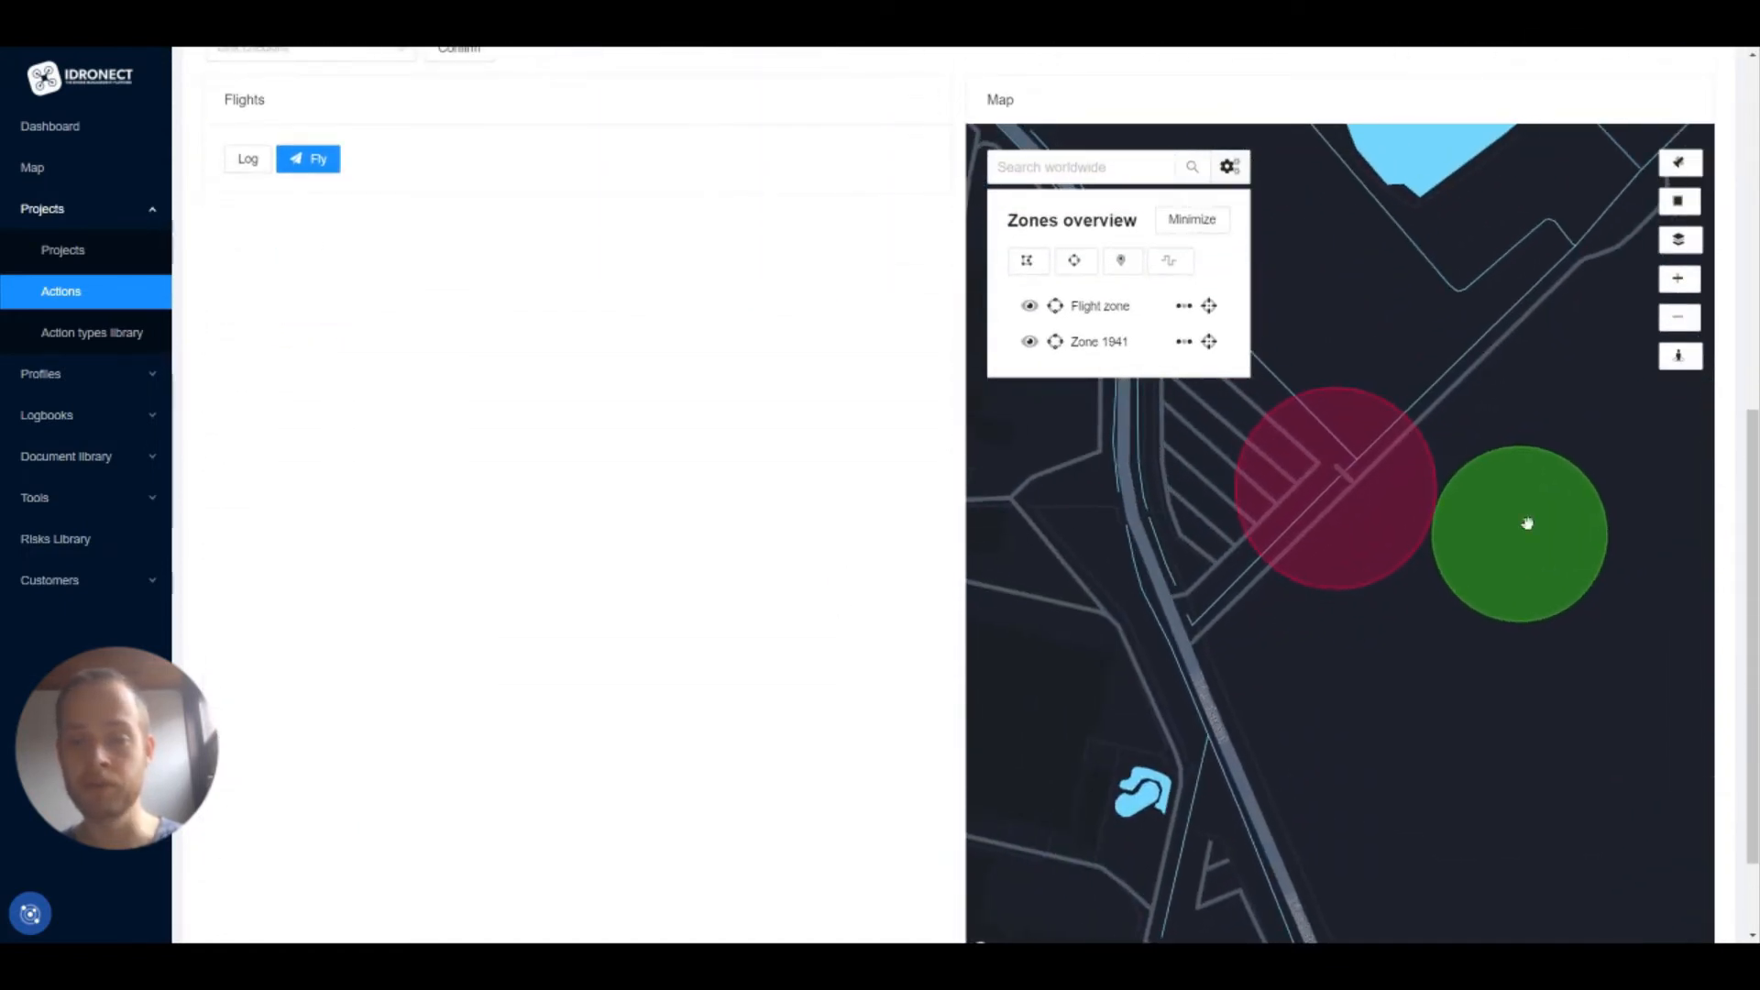
pyautogui.scroll(-1, 788, 549)
pyautogui.scroll(1, 787, 549)
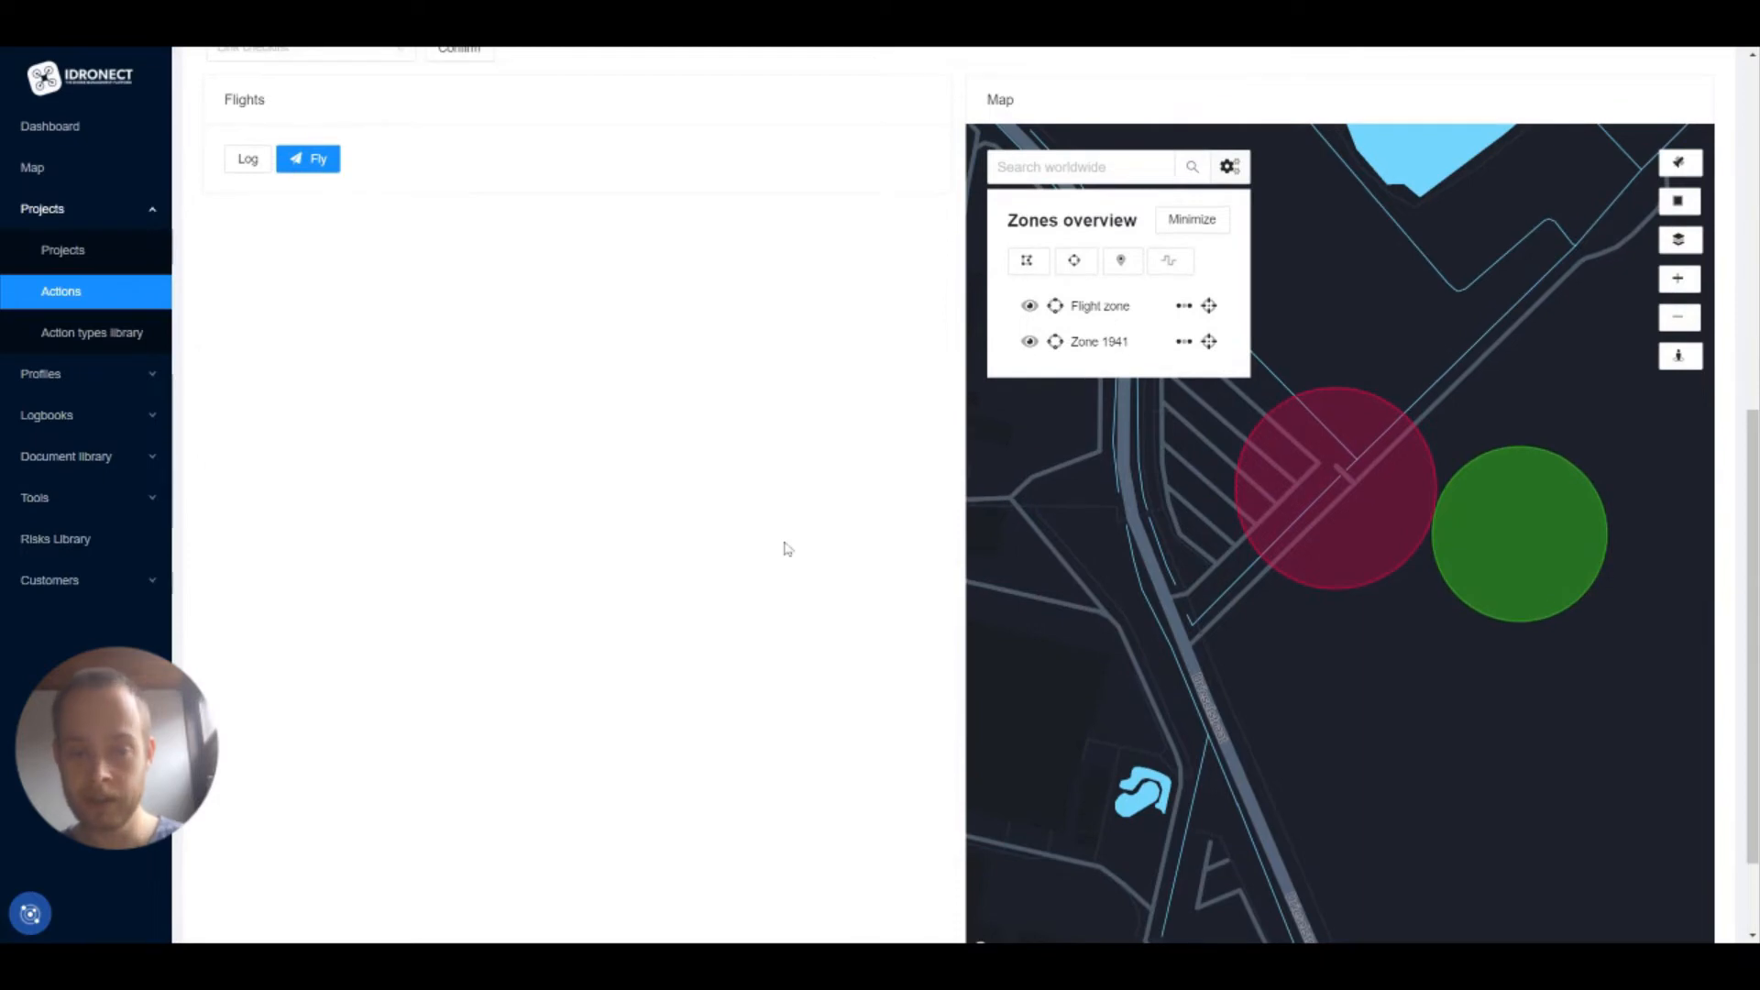
pyautogui.scroll(3, 523, 420)
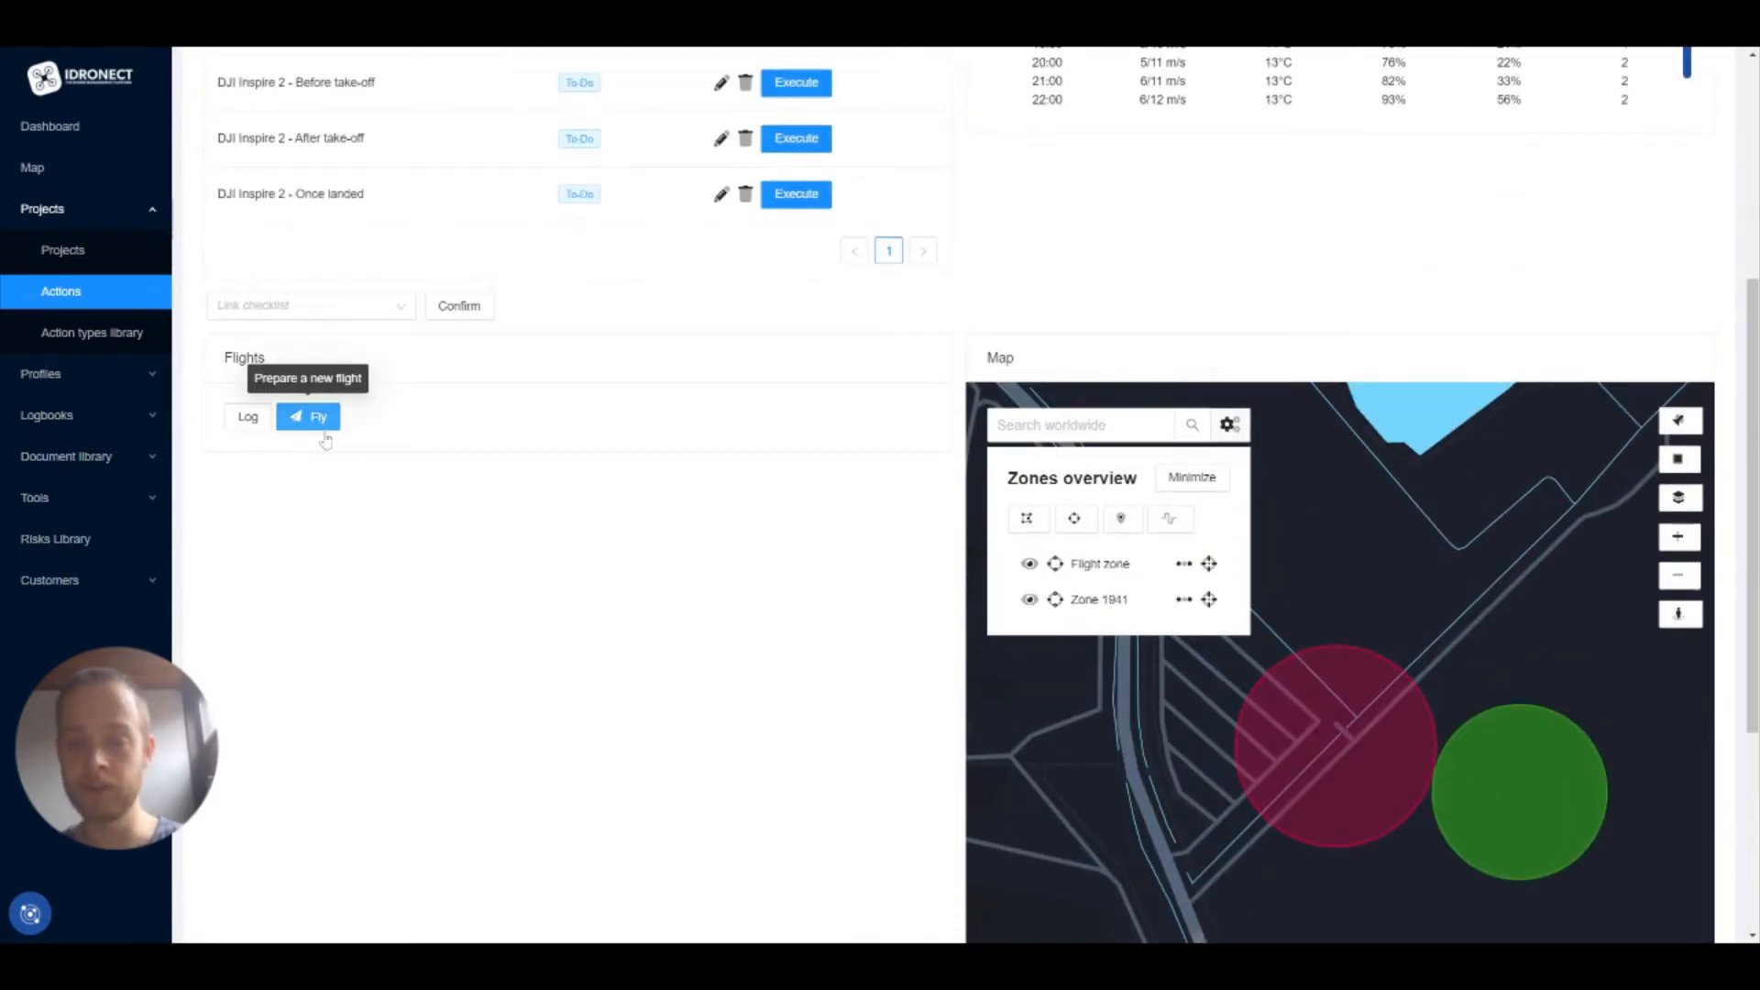
pyautogui.scroll(5, 697, 644)
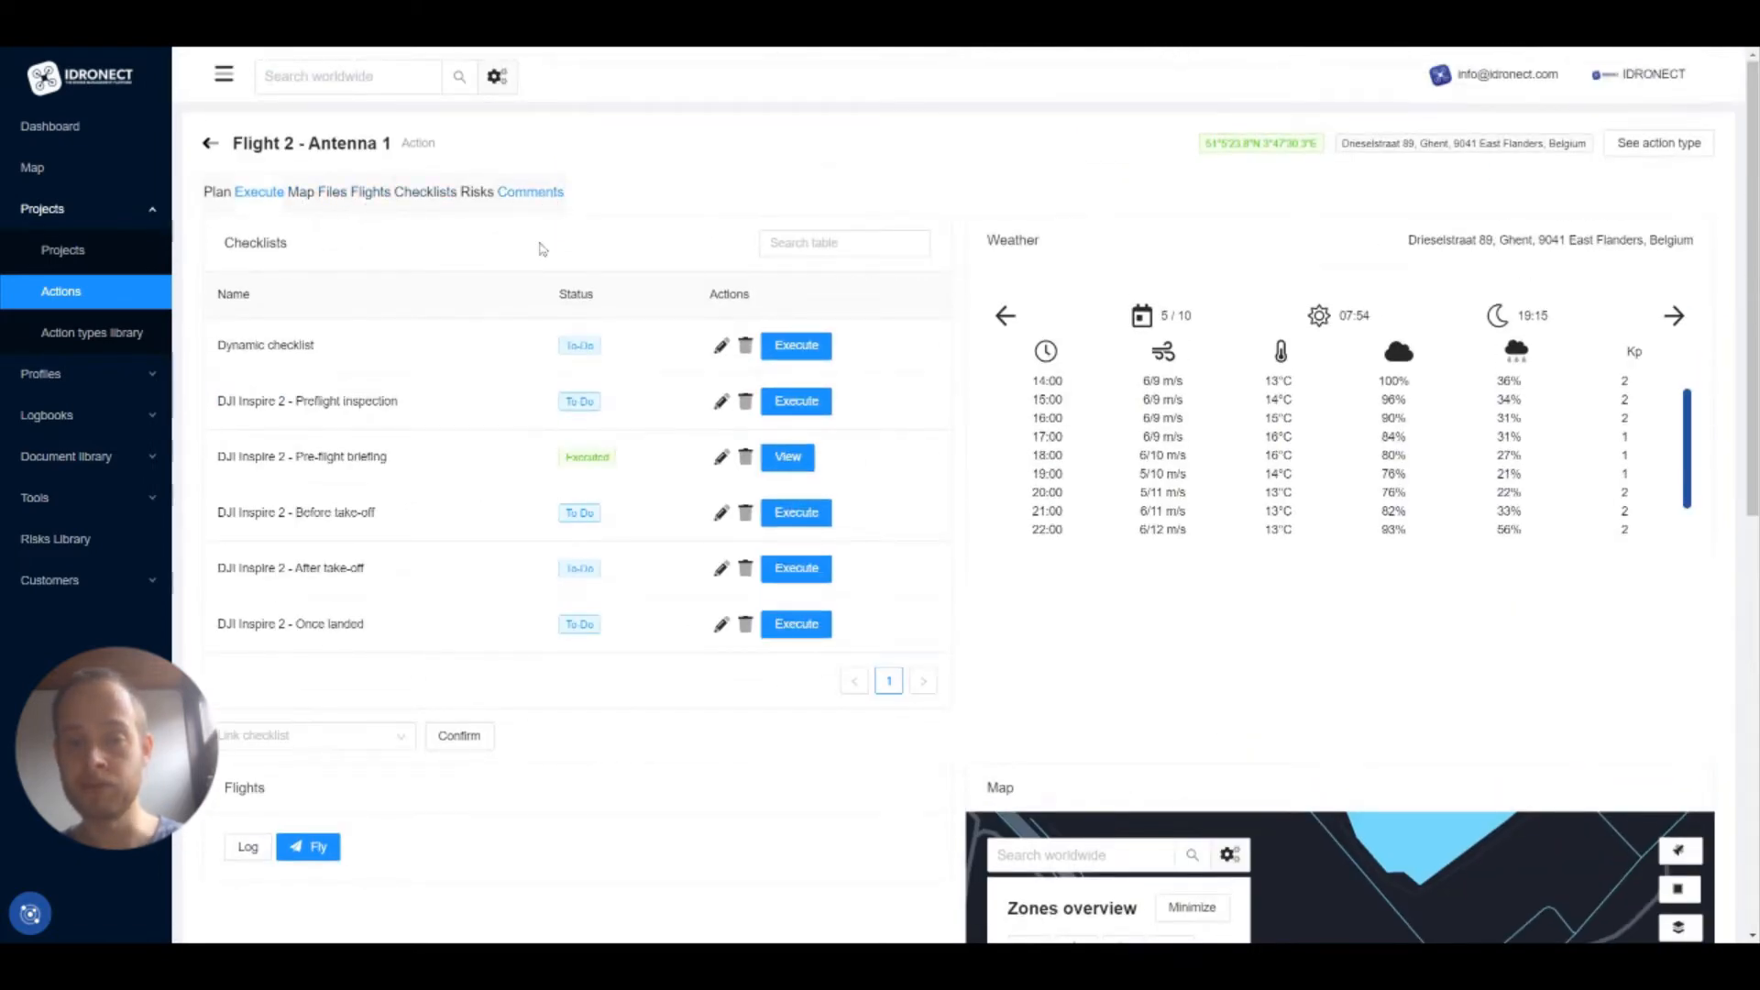
# - Open the full map of Flight 2 - Antenna 1 and focus it on the flight zone and Zone 1941
pyautogui.click(301, 191)
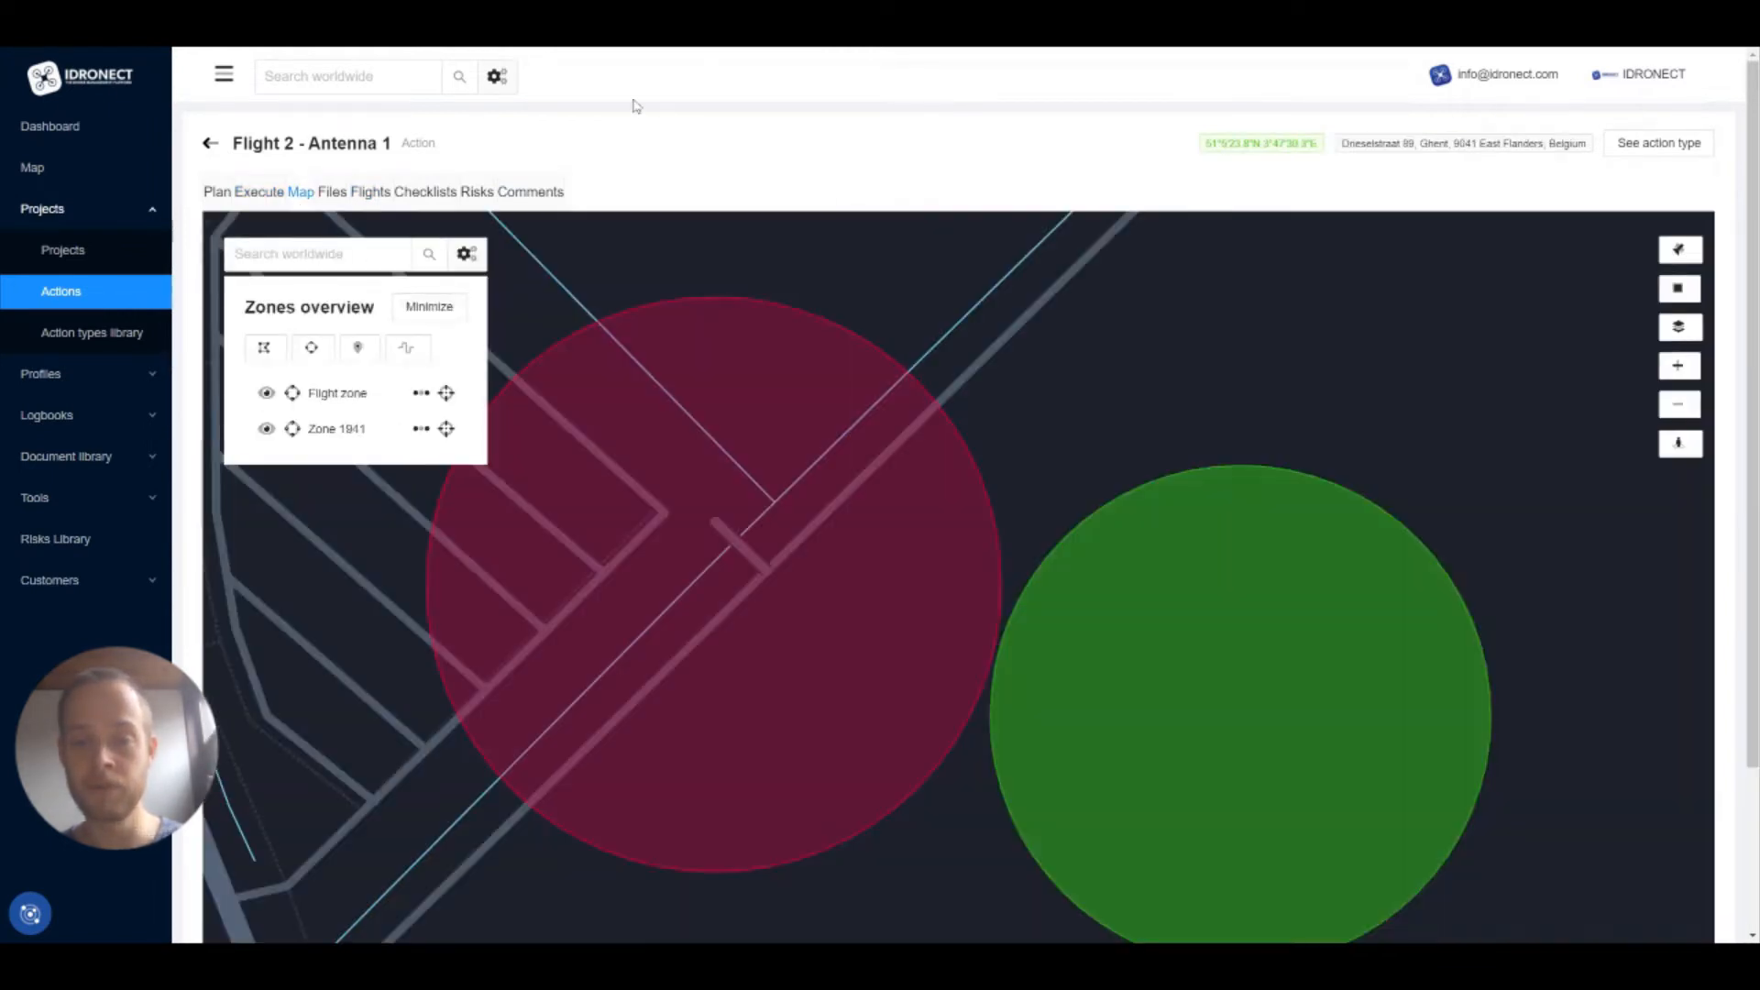
pyautogui.scroll(-2, 182, 312)
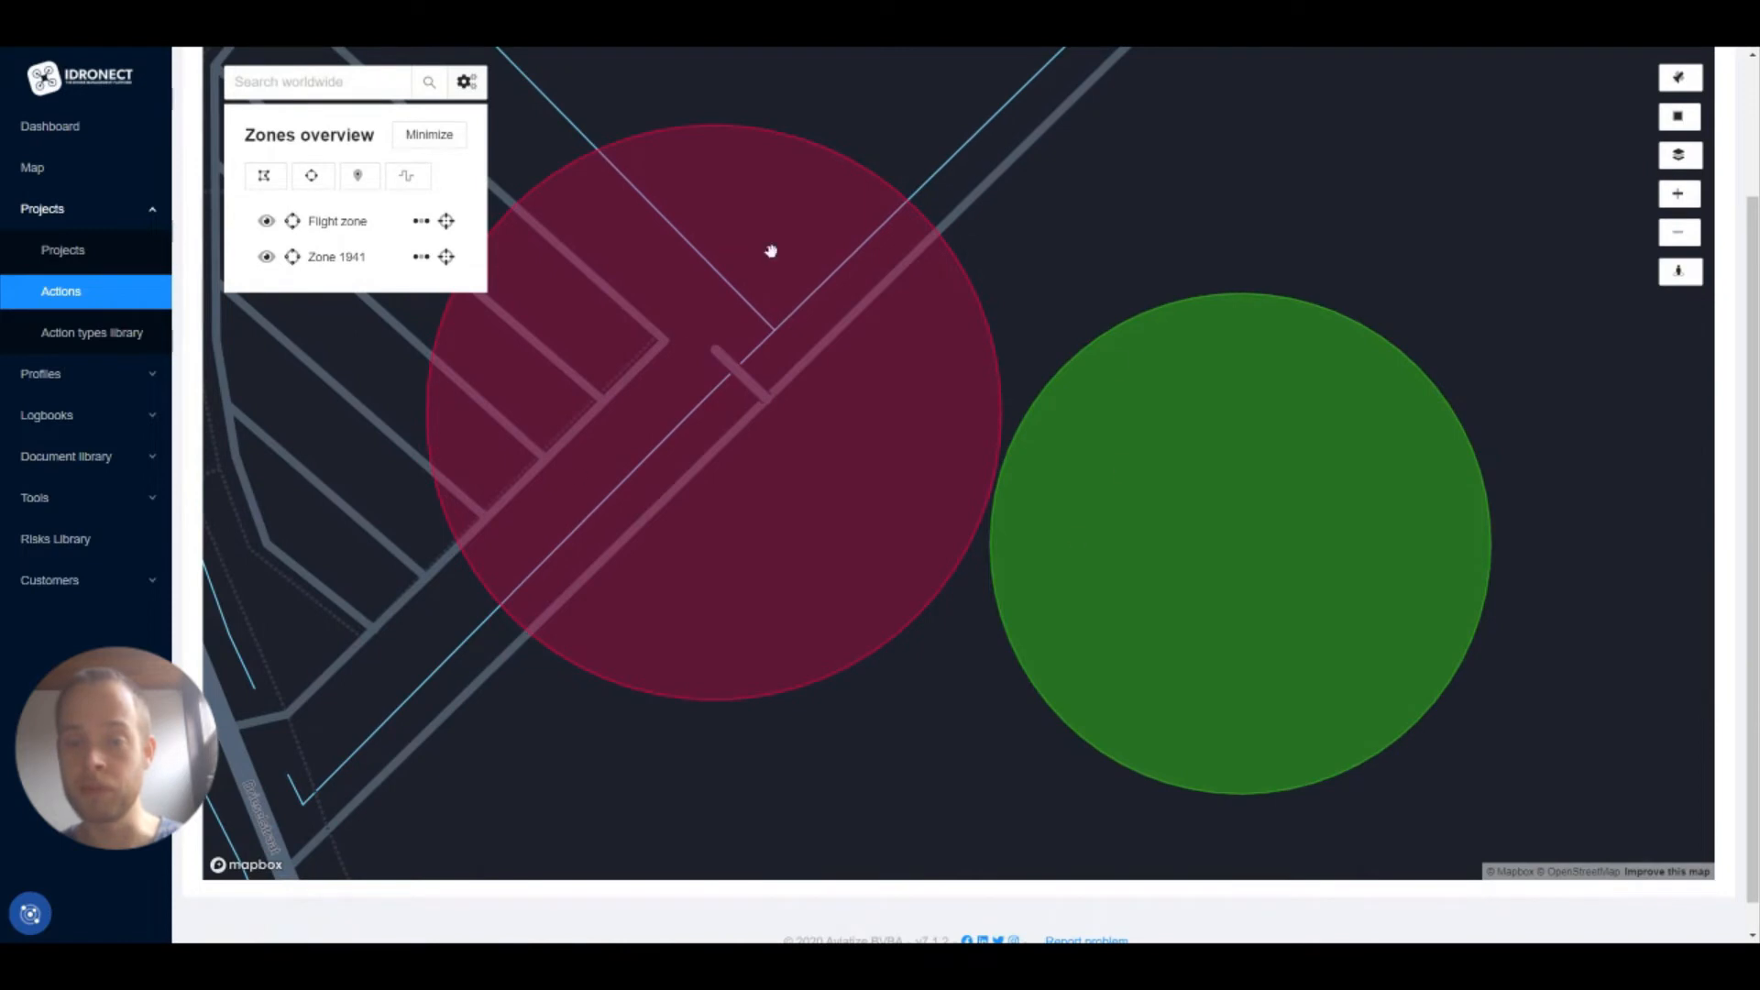
pyautogui.moveTo(649, 318); pyautogui.dragTo(831, 314)
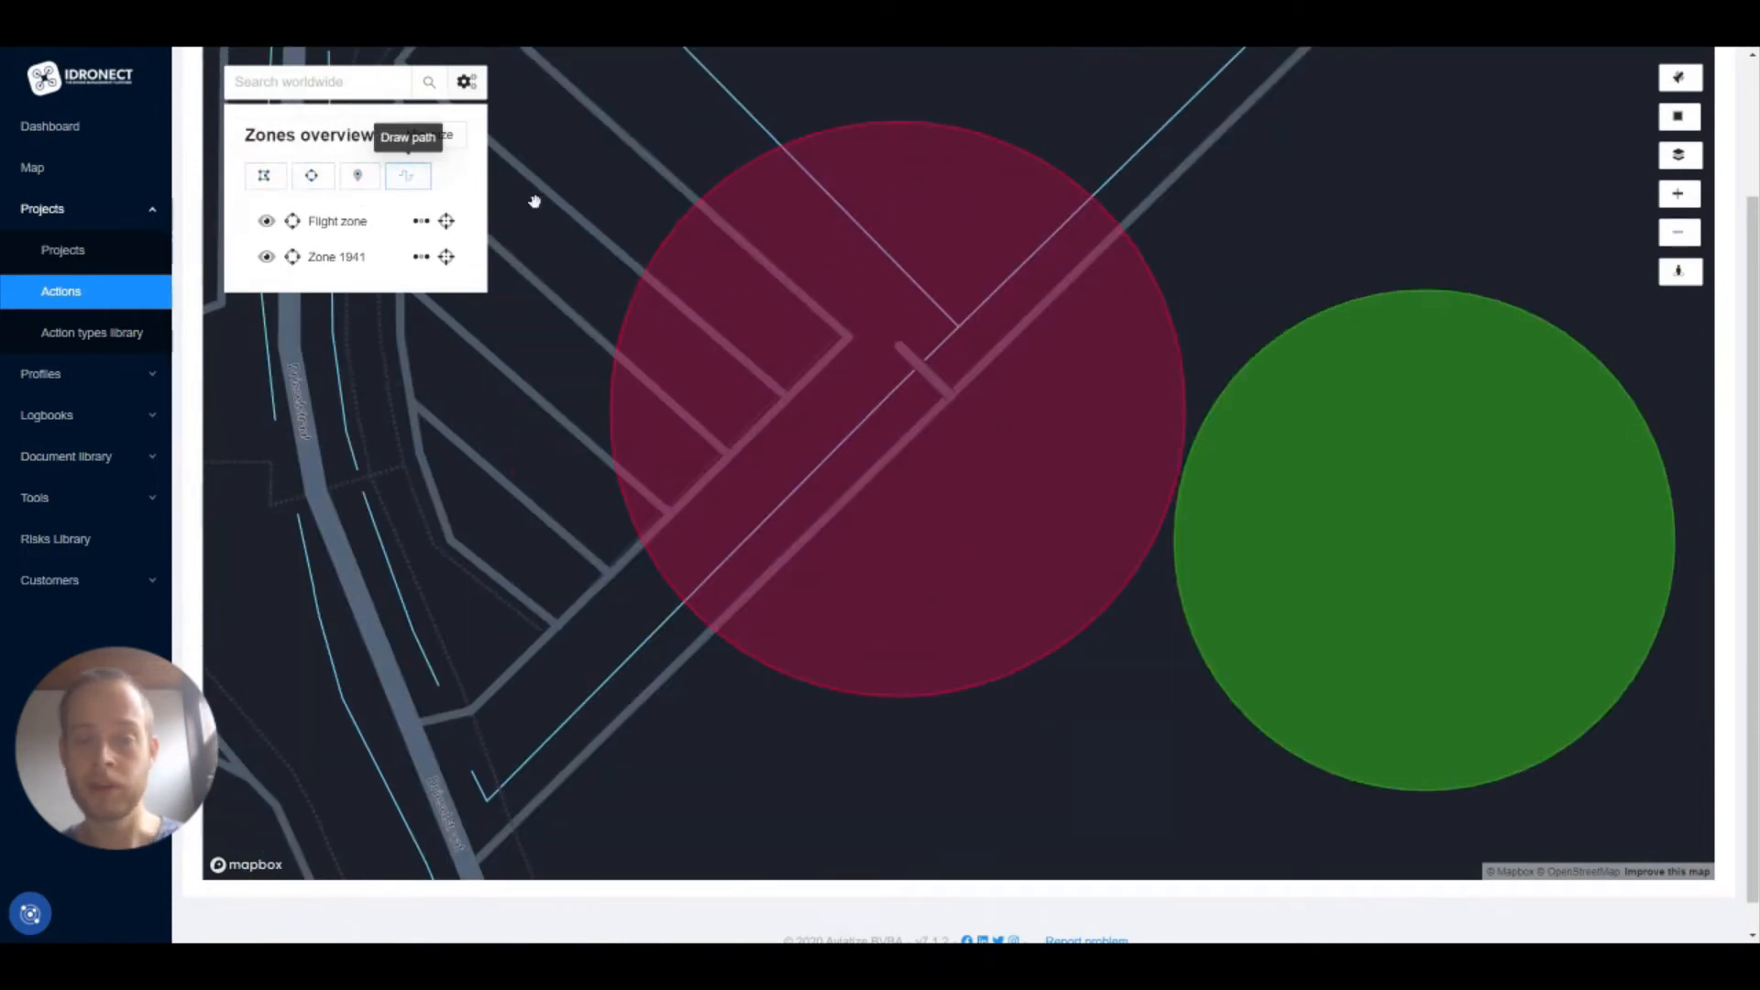
pyautogui.click(446, 221)
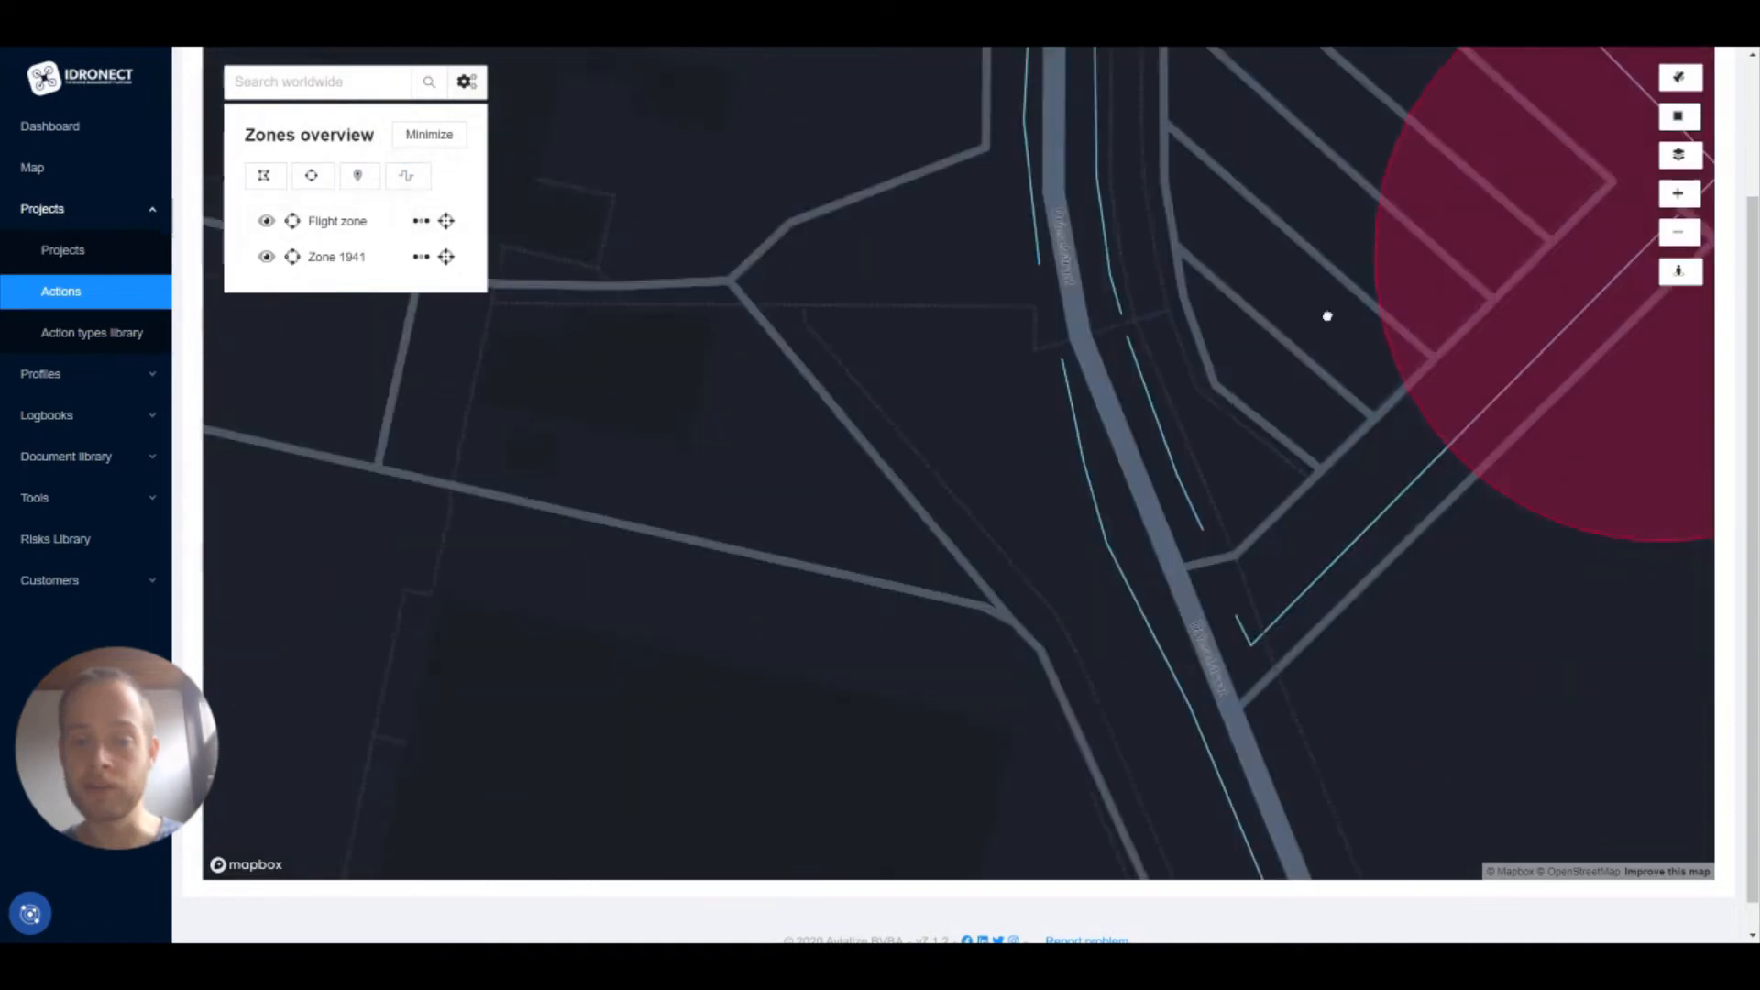
pyautogui.click(446, 223)
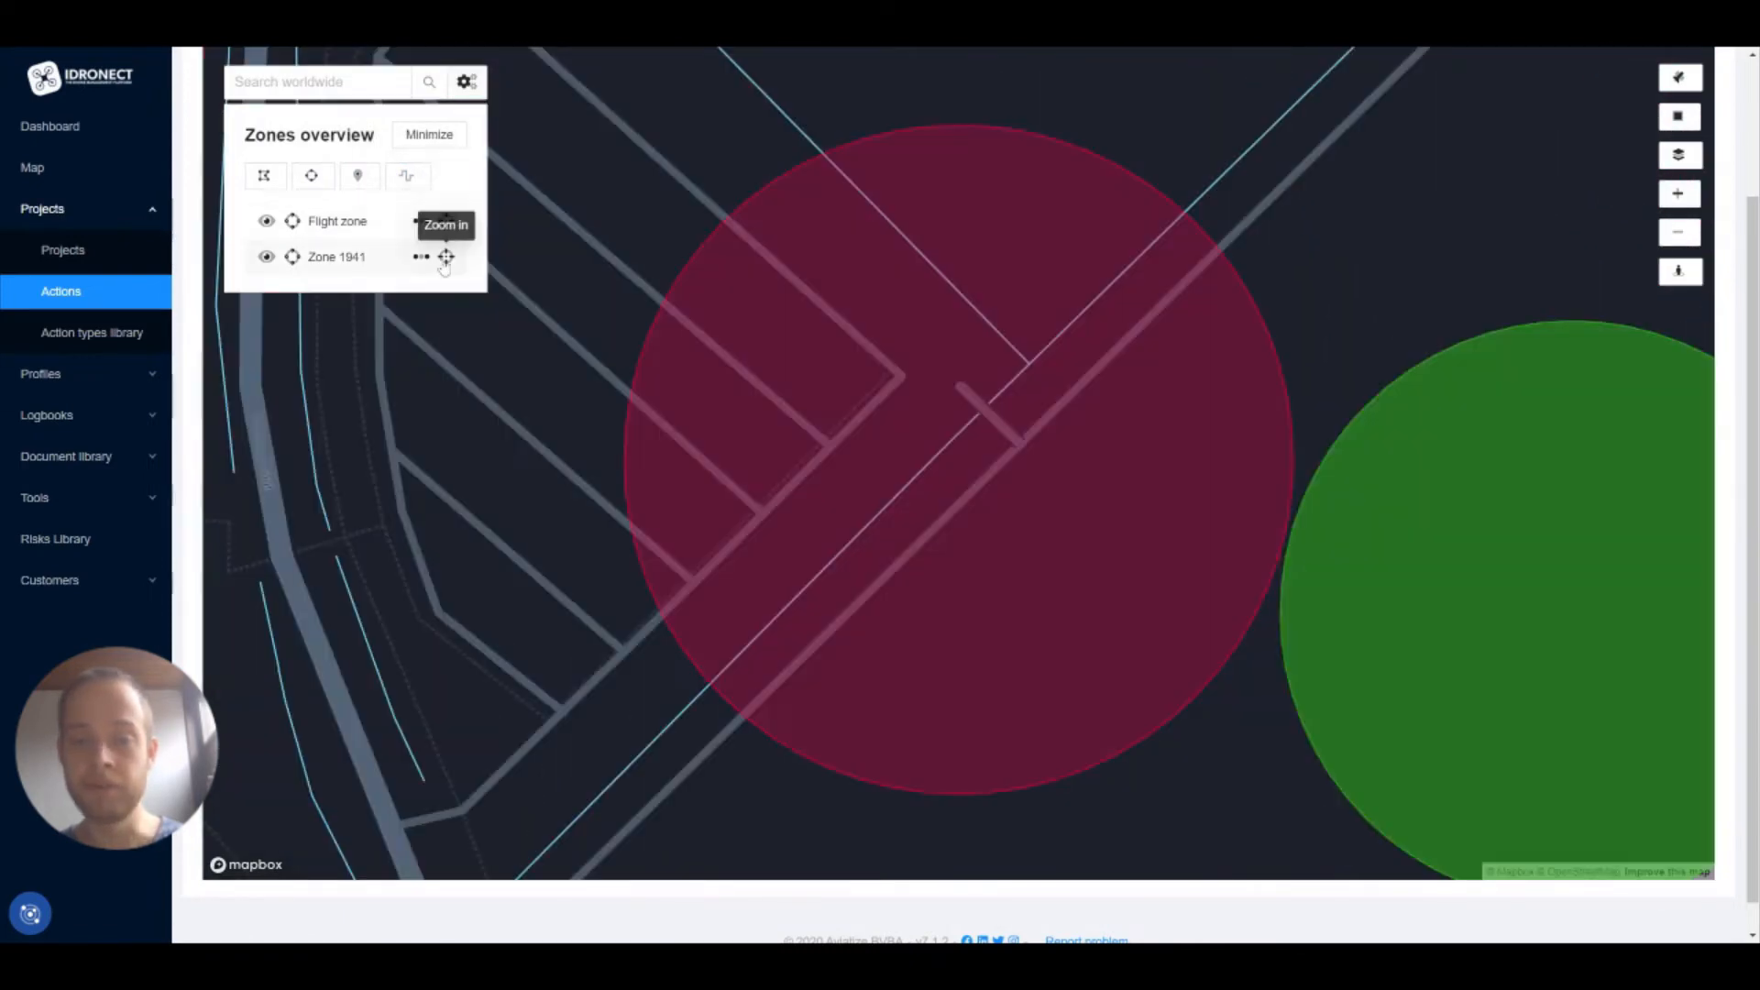
pyautogui.click(446, 257)
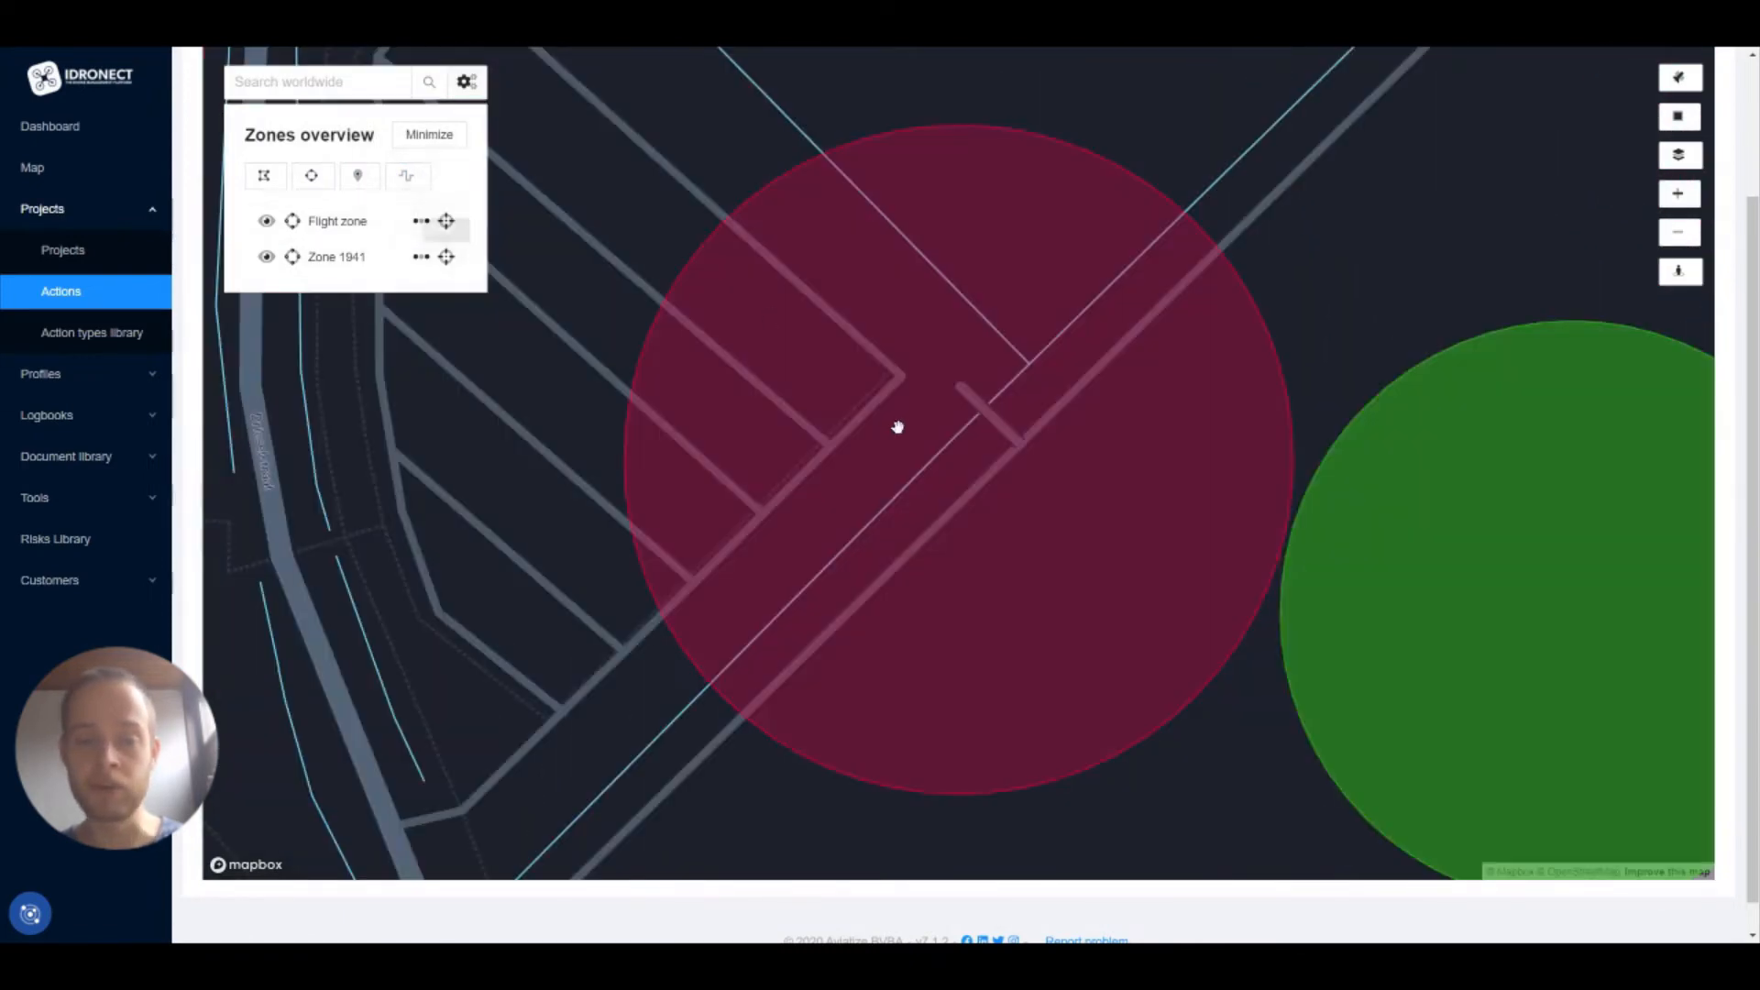
# - Set the maximum vertical limit of the Zone 1941 risk area to 500 m AGL and save the zone
pyautogui.click(887, 424)
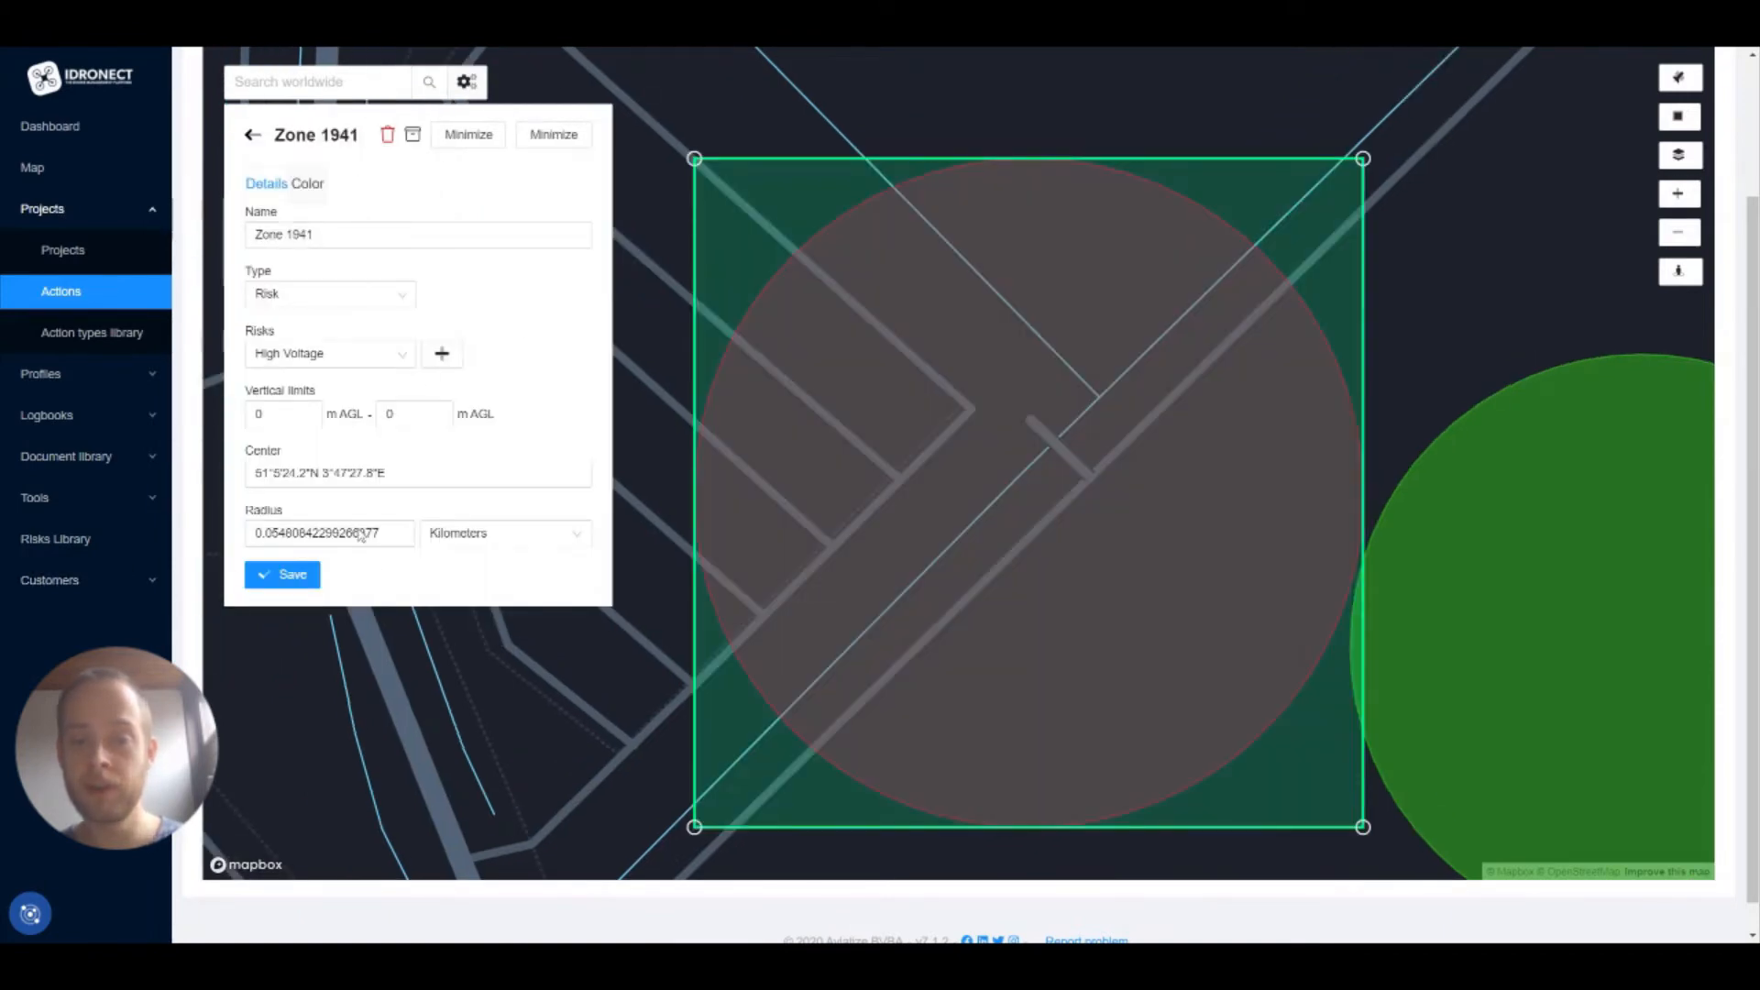
pyautogui.click(408, 415)
pyautogui.press('BackSpace')
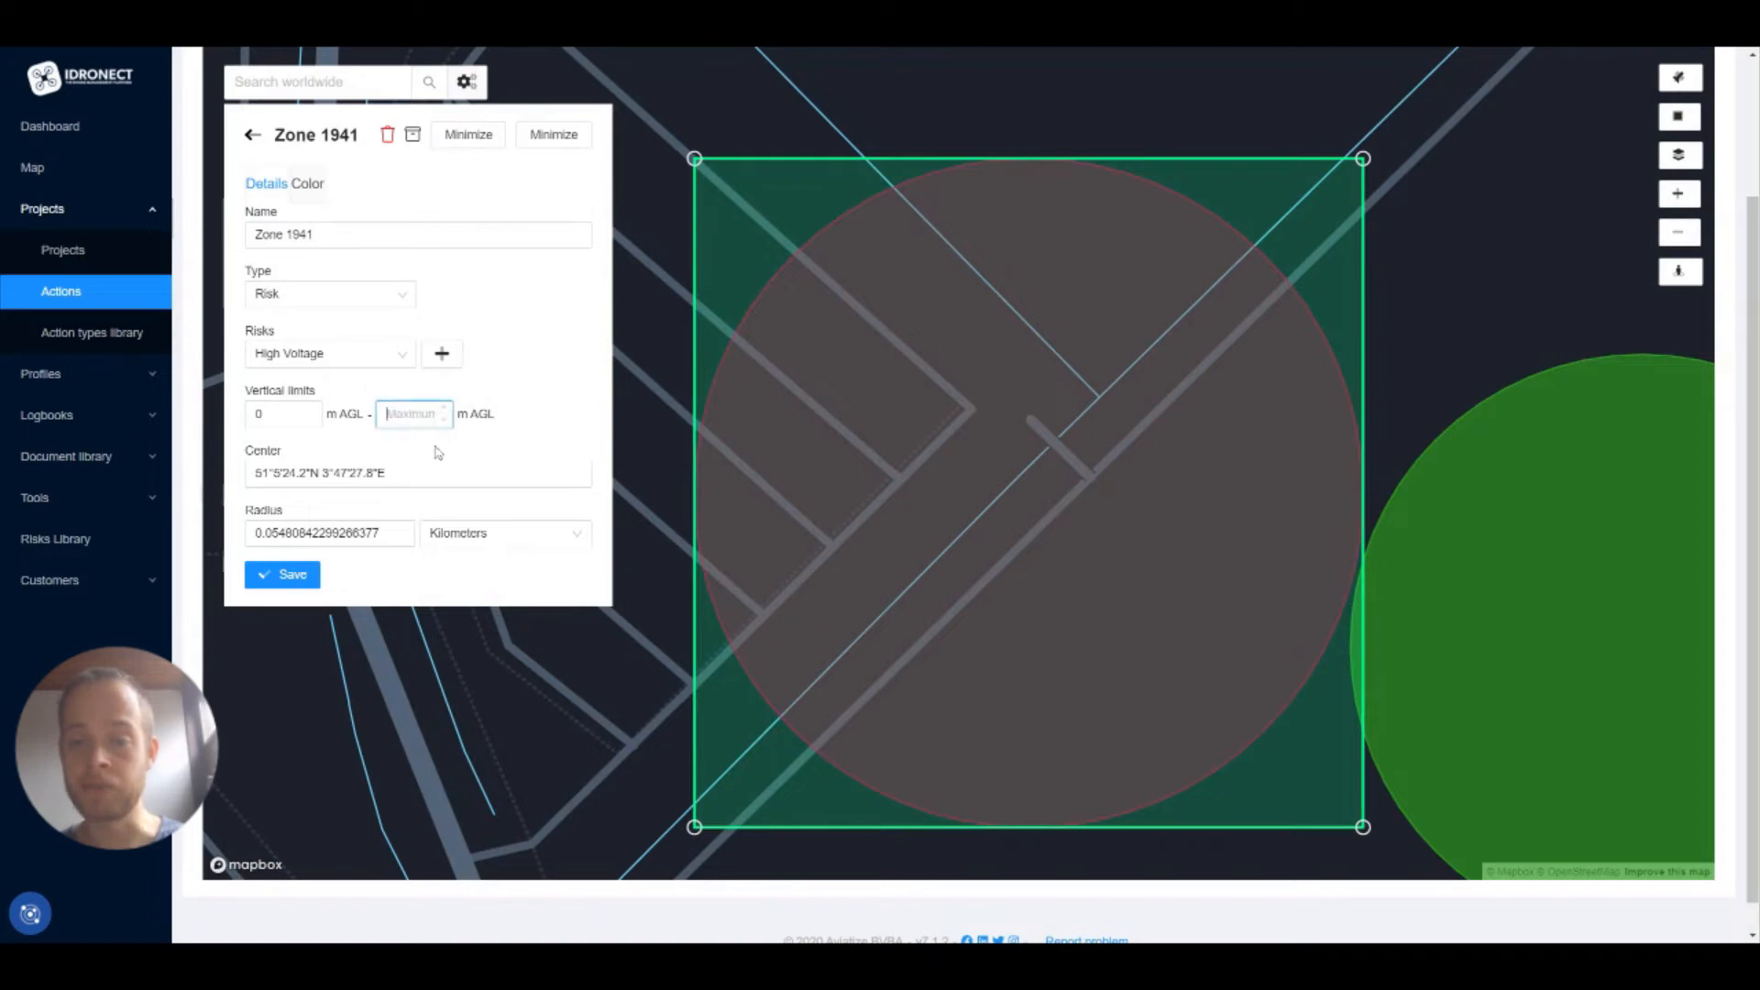
pyautogui.write('500')
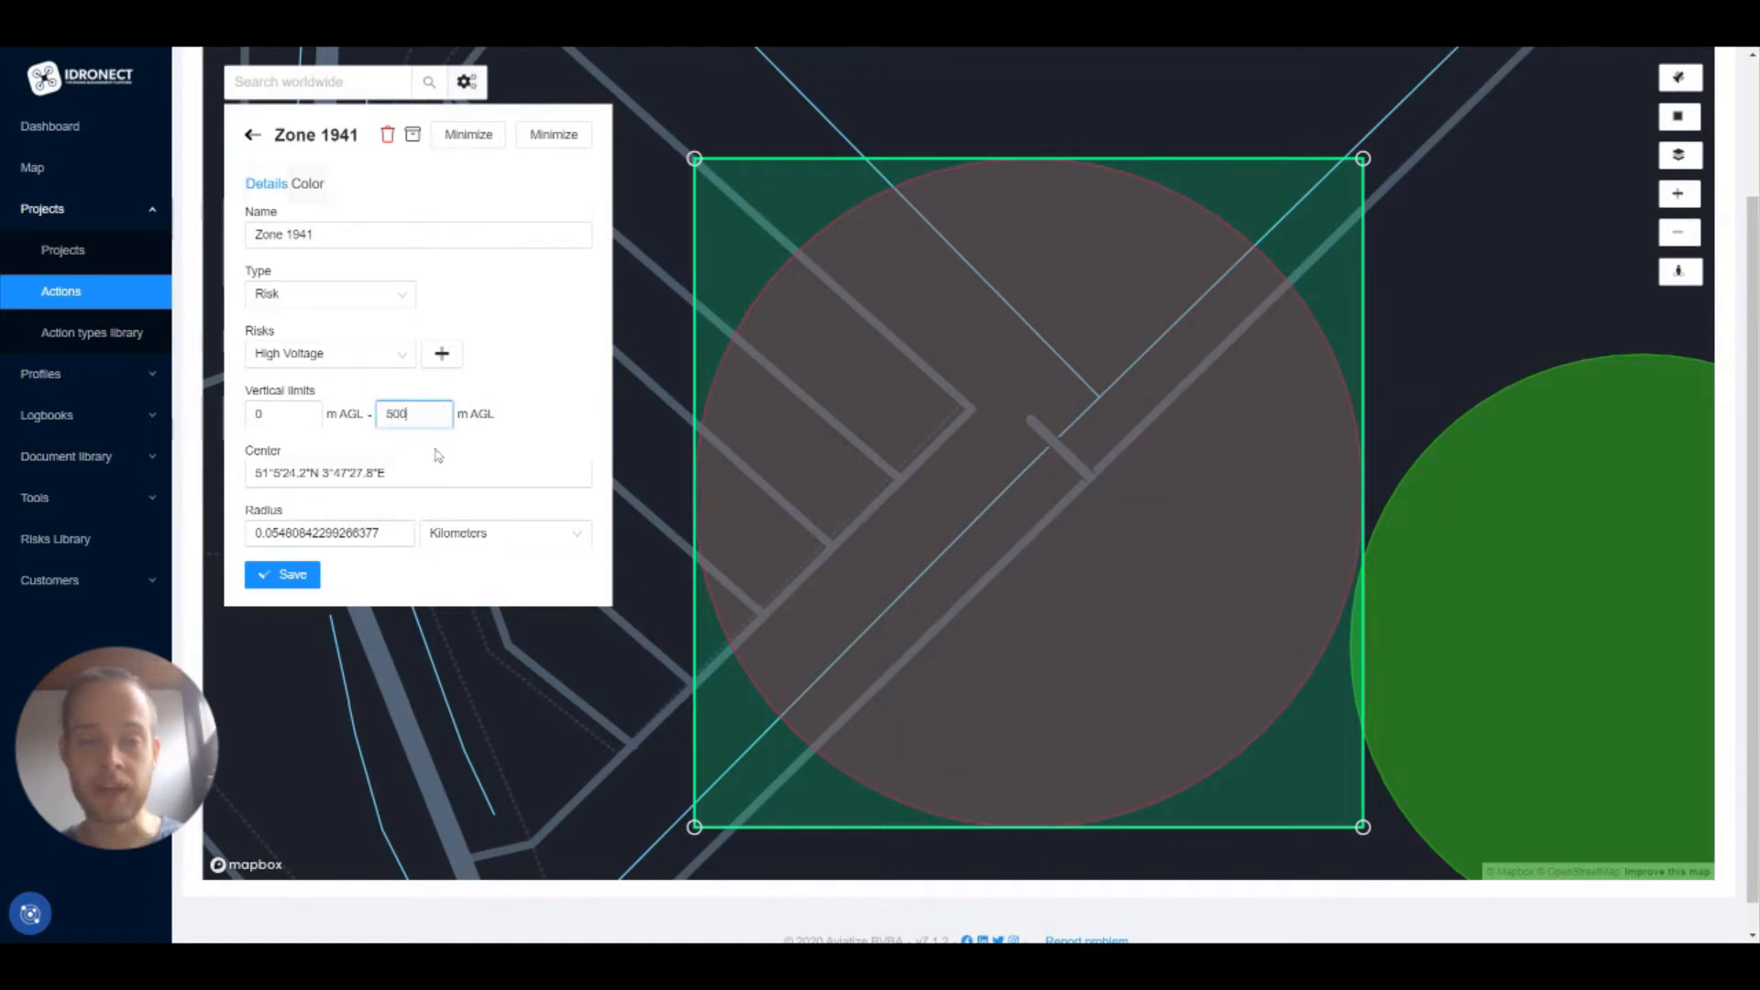
pyautogui.click(282, 575)
pyautogui.scroll(2, 522, 126)
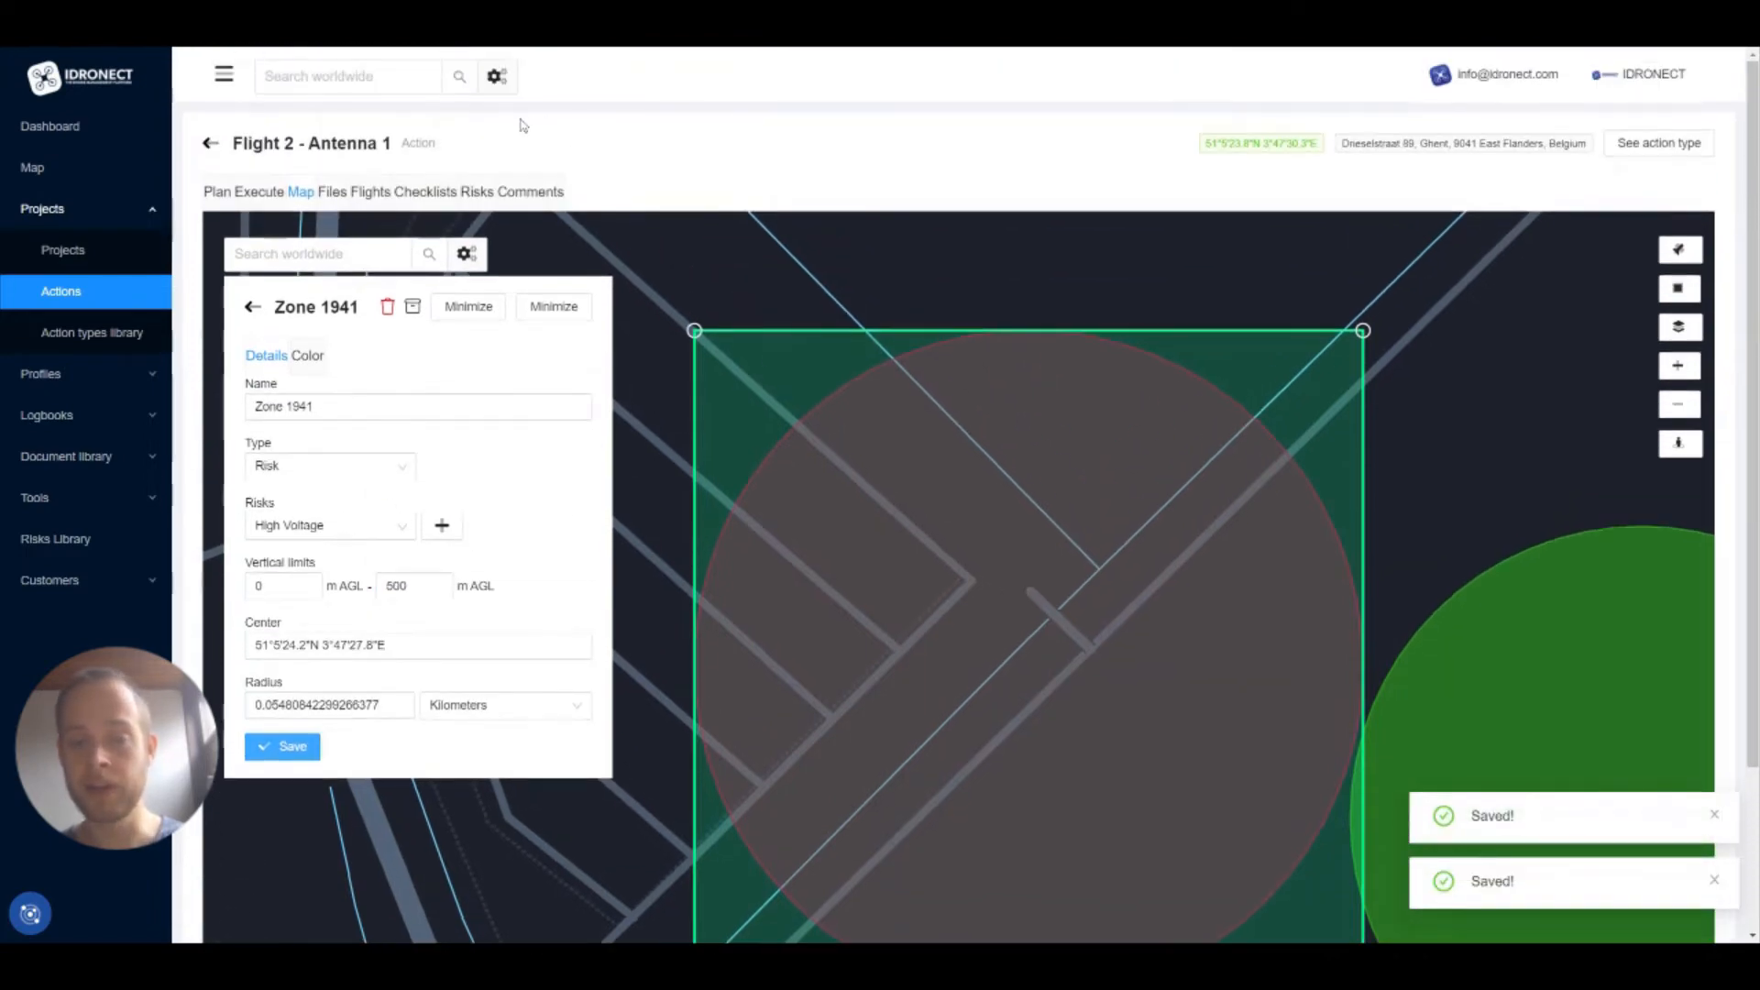
# - Open the files of Flight 2 - Antenna 1 and highlight the name of the uploaded JSON file
pyautogui.click(333, 193)
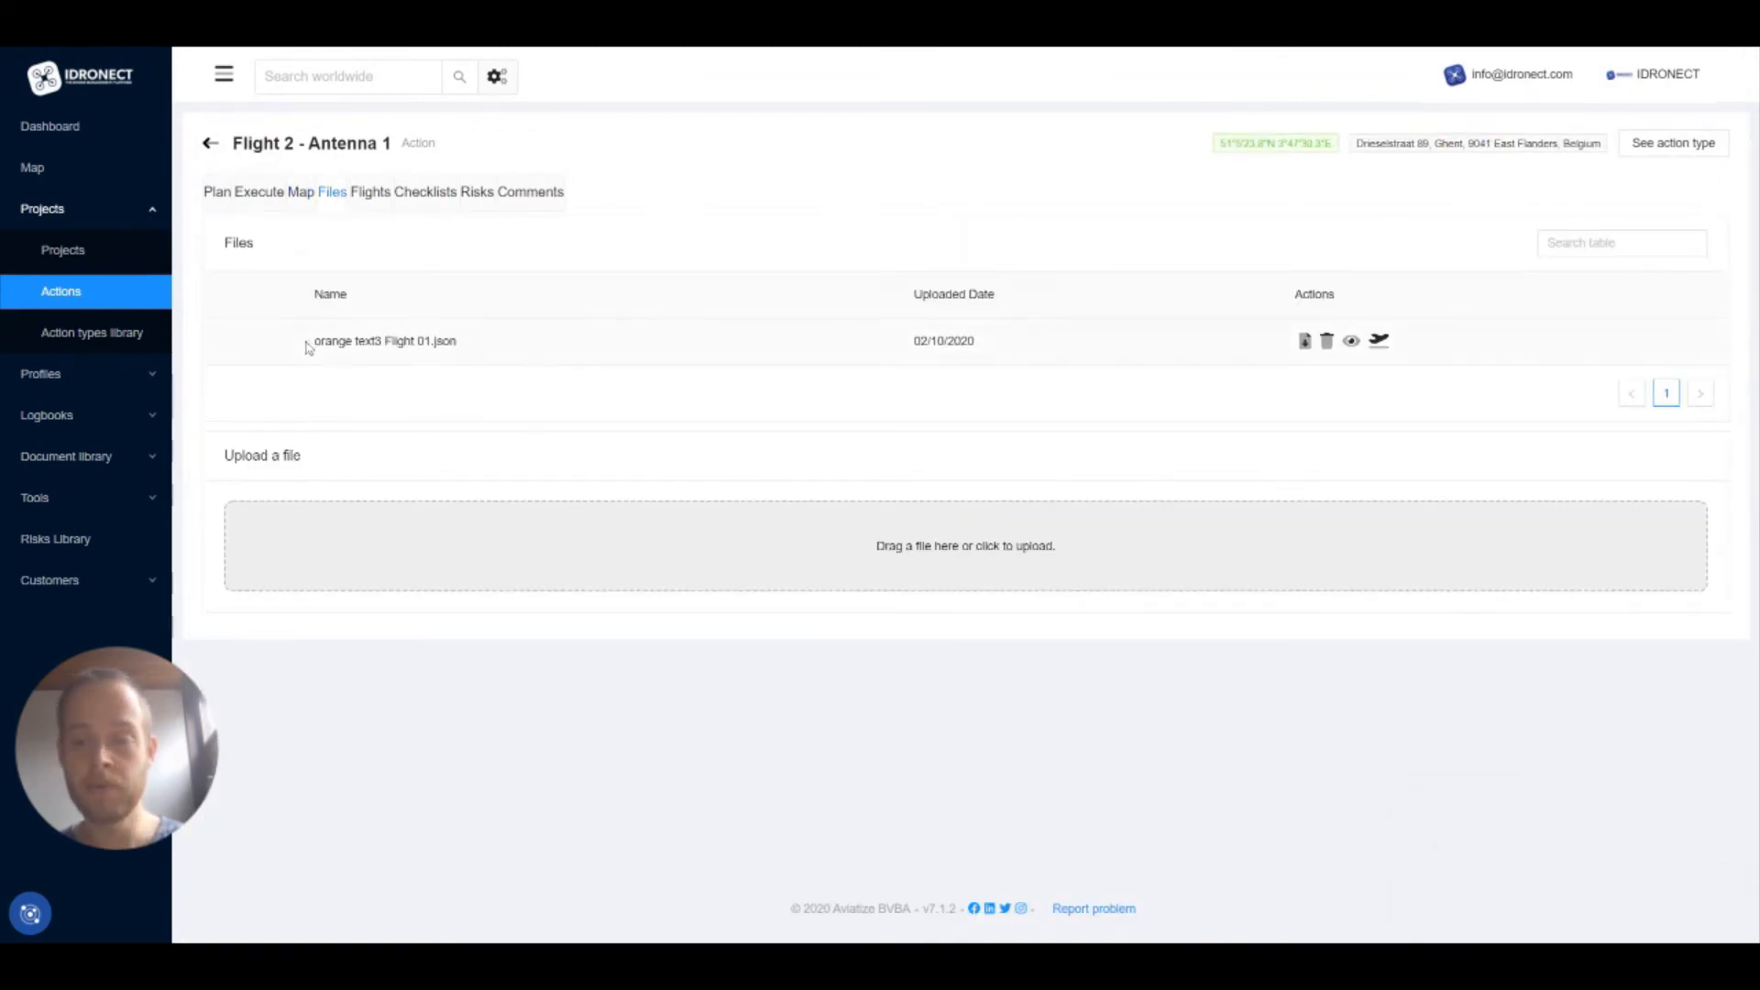
pyautogui.moveTo(308, 348); pyautogui.dragTo(510, 353)
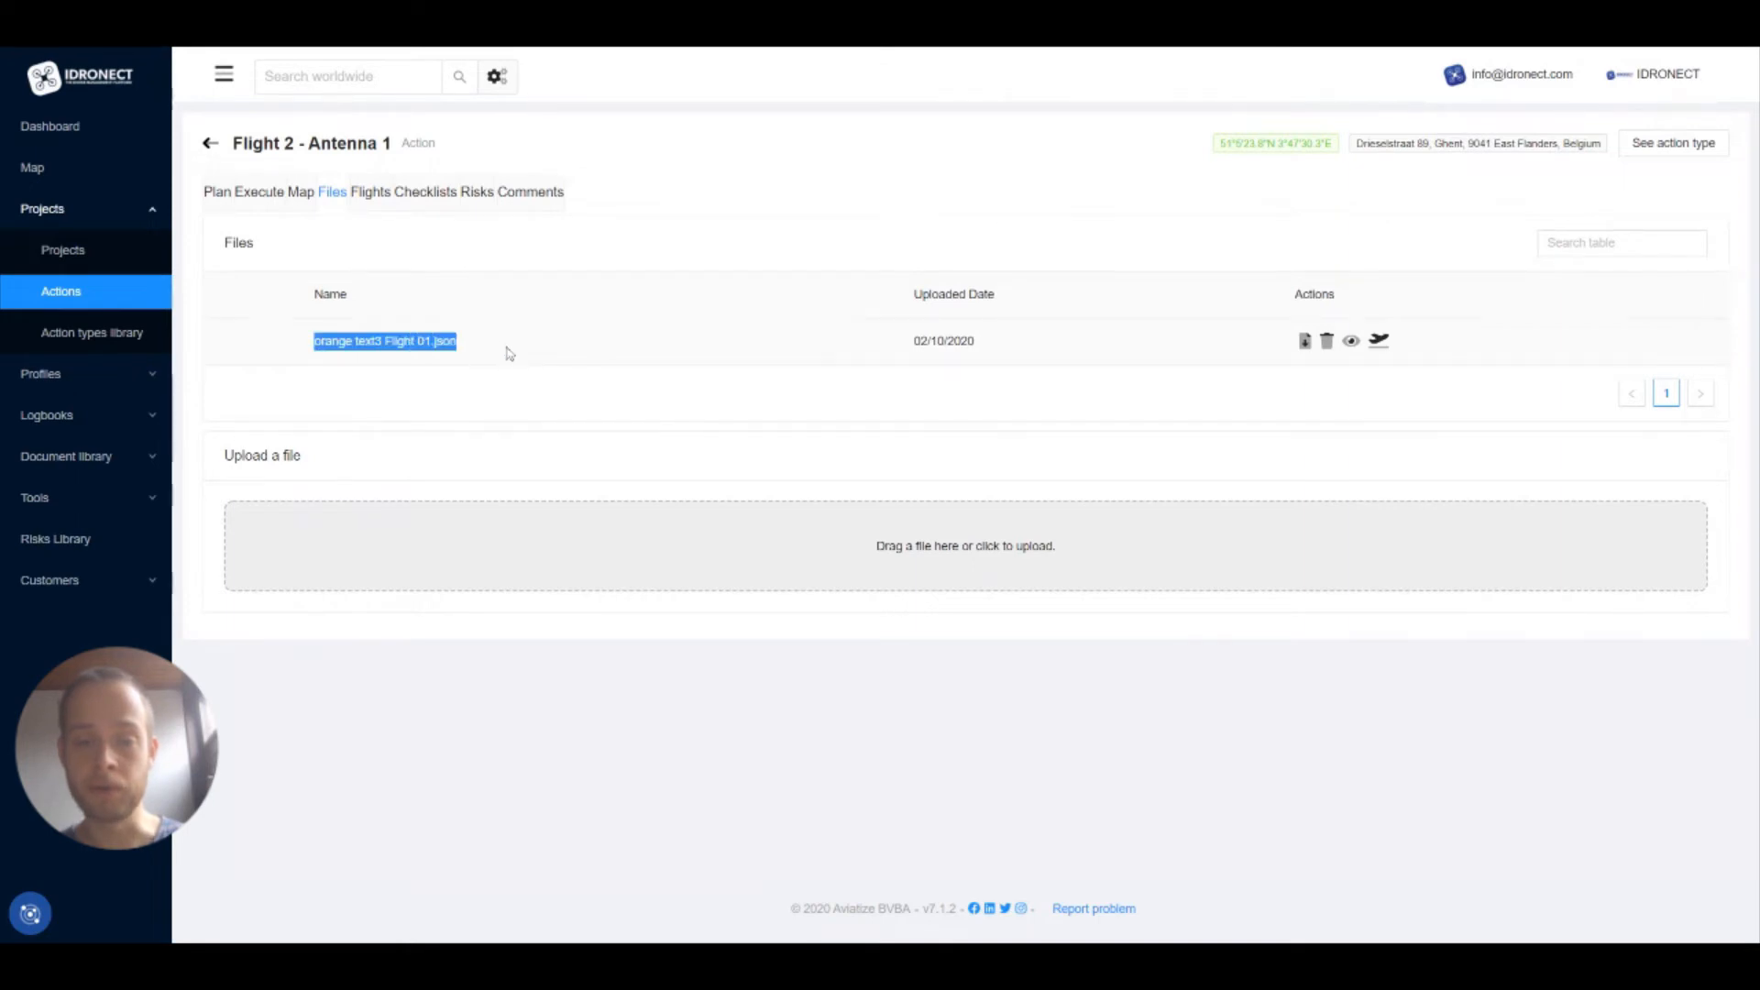
# - Review the flights attached to Flight 2 - Antenna 1, then its checklists and the options for linking another checklist
pyautogui.click(566, 424)
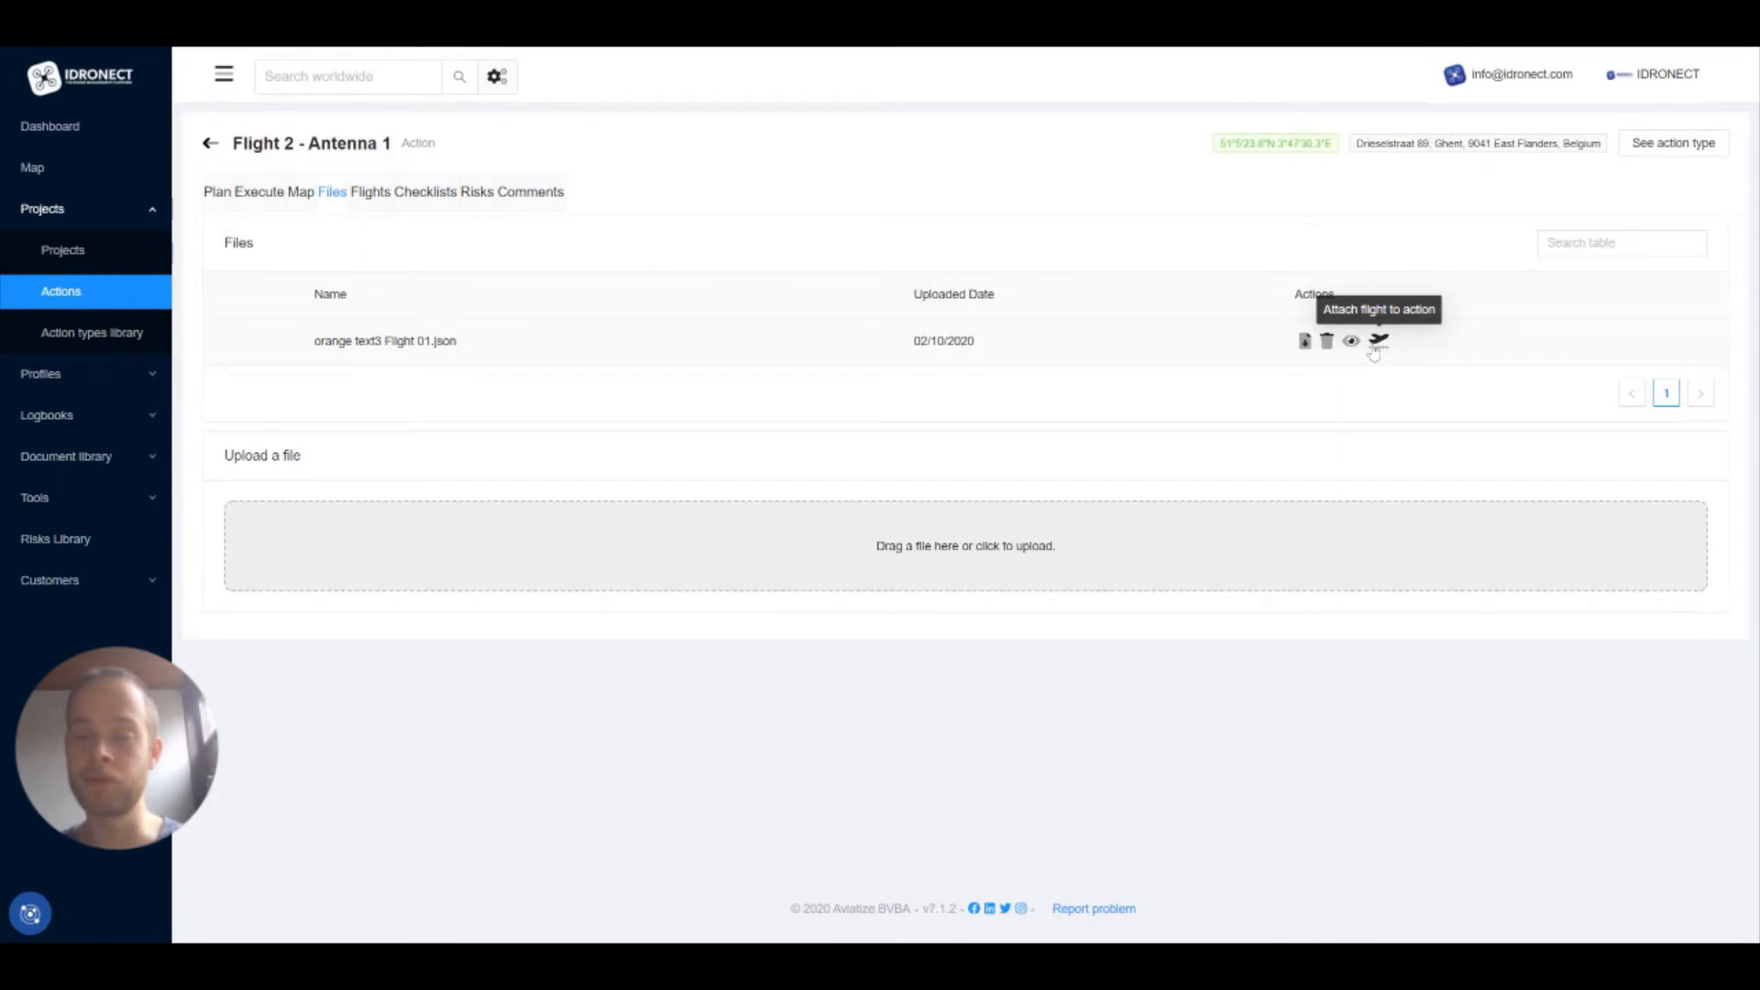
pyautogui.click(370, 193)
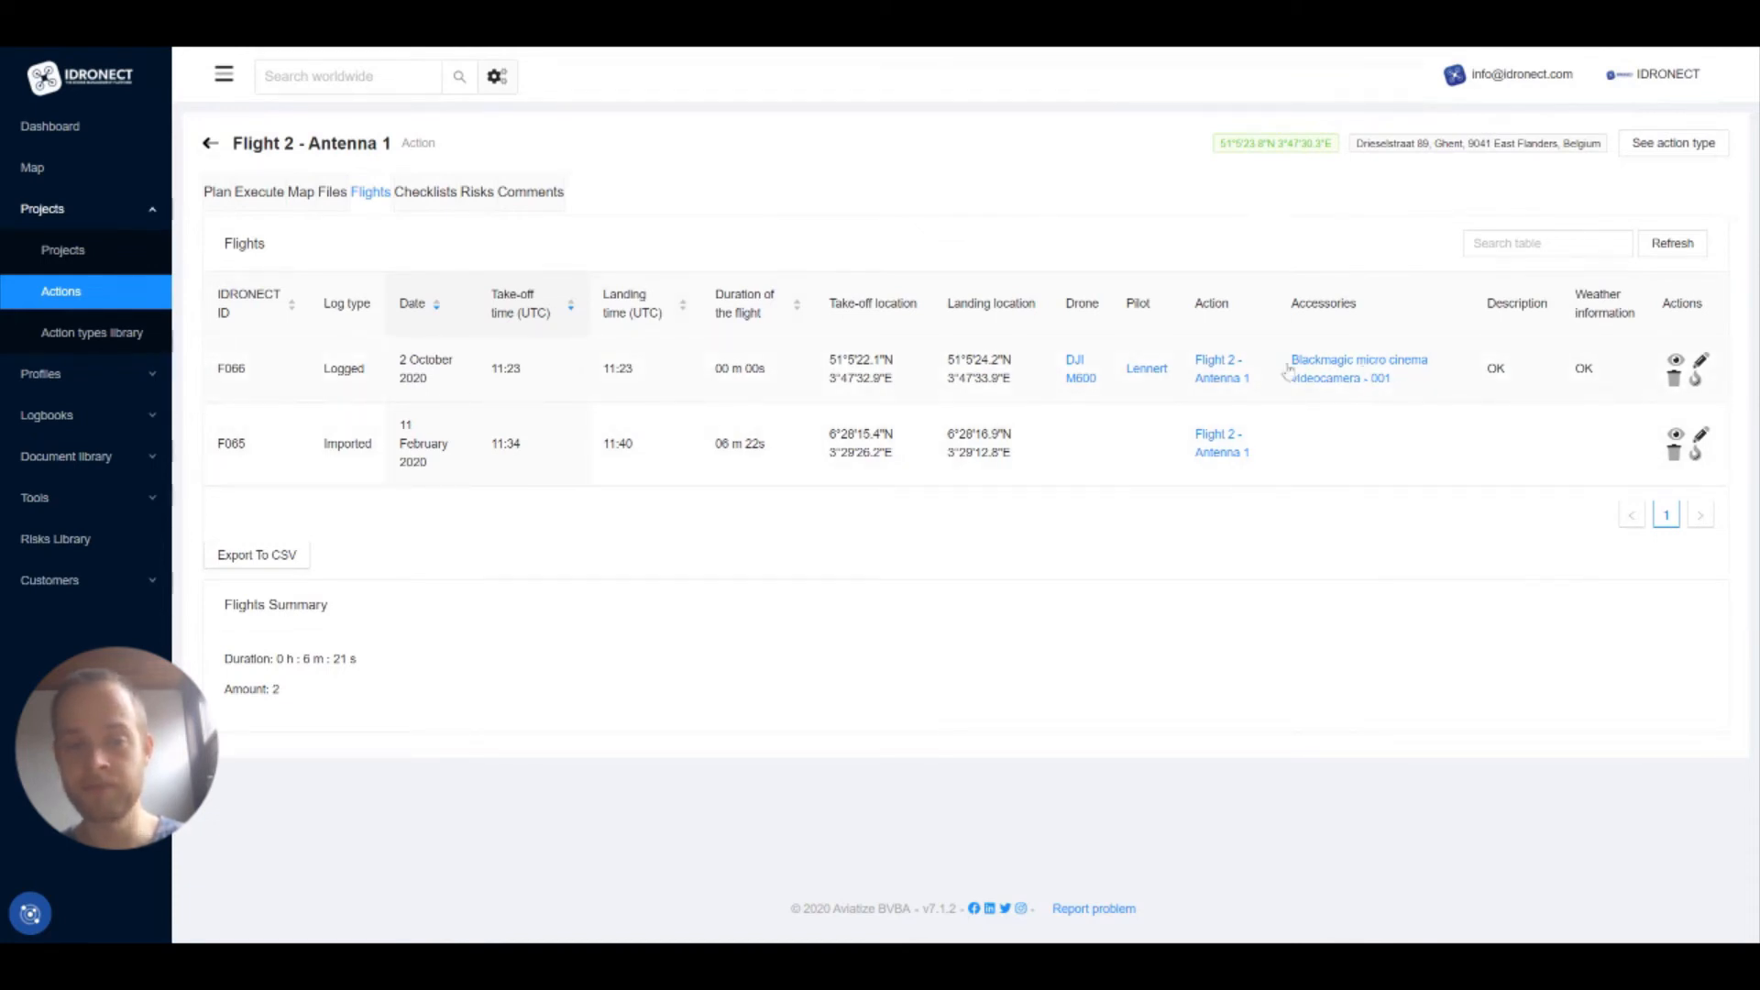
pyautogui.click(425, 193)
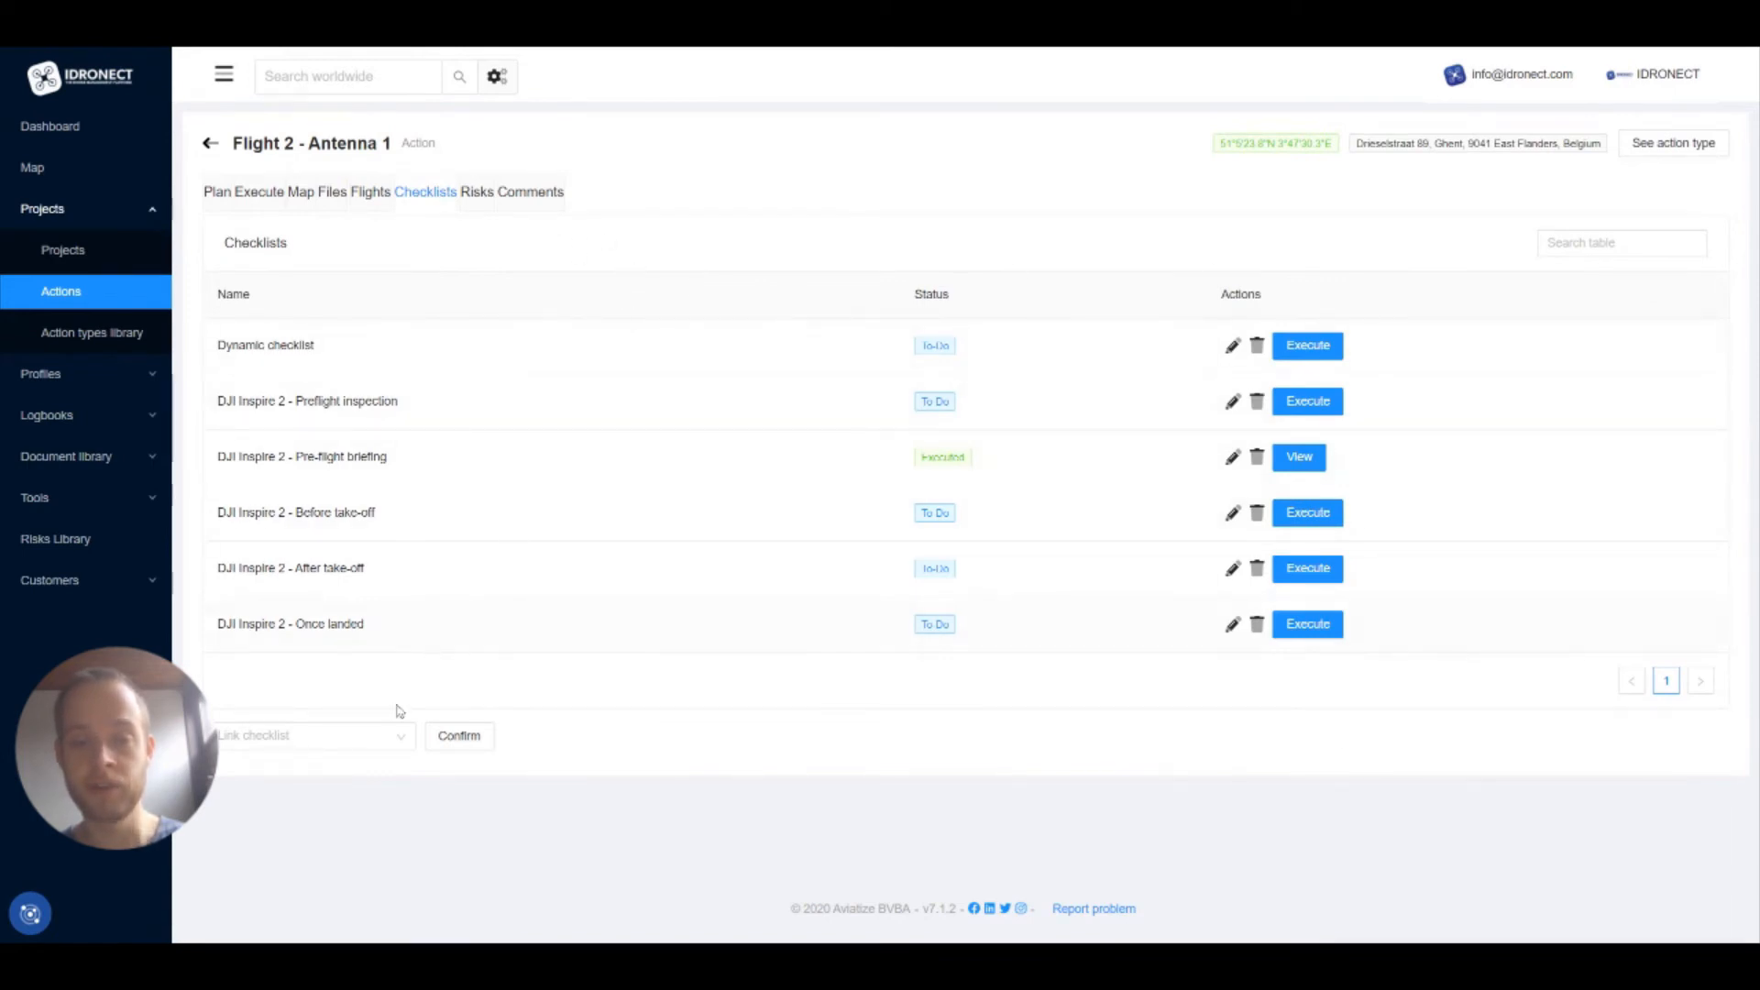
pyautogui.click(367, 736)
pyautogui.click(734, 766)
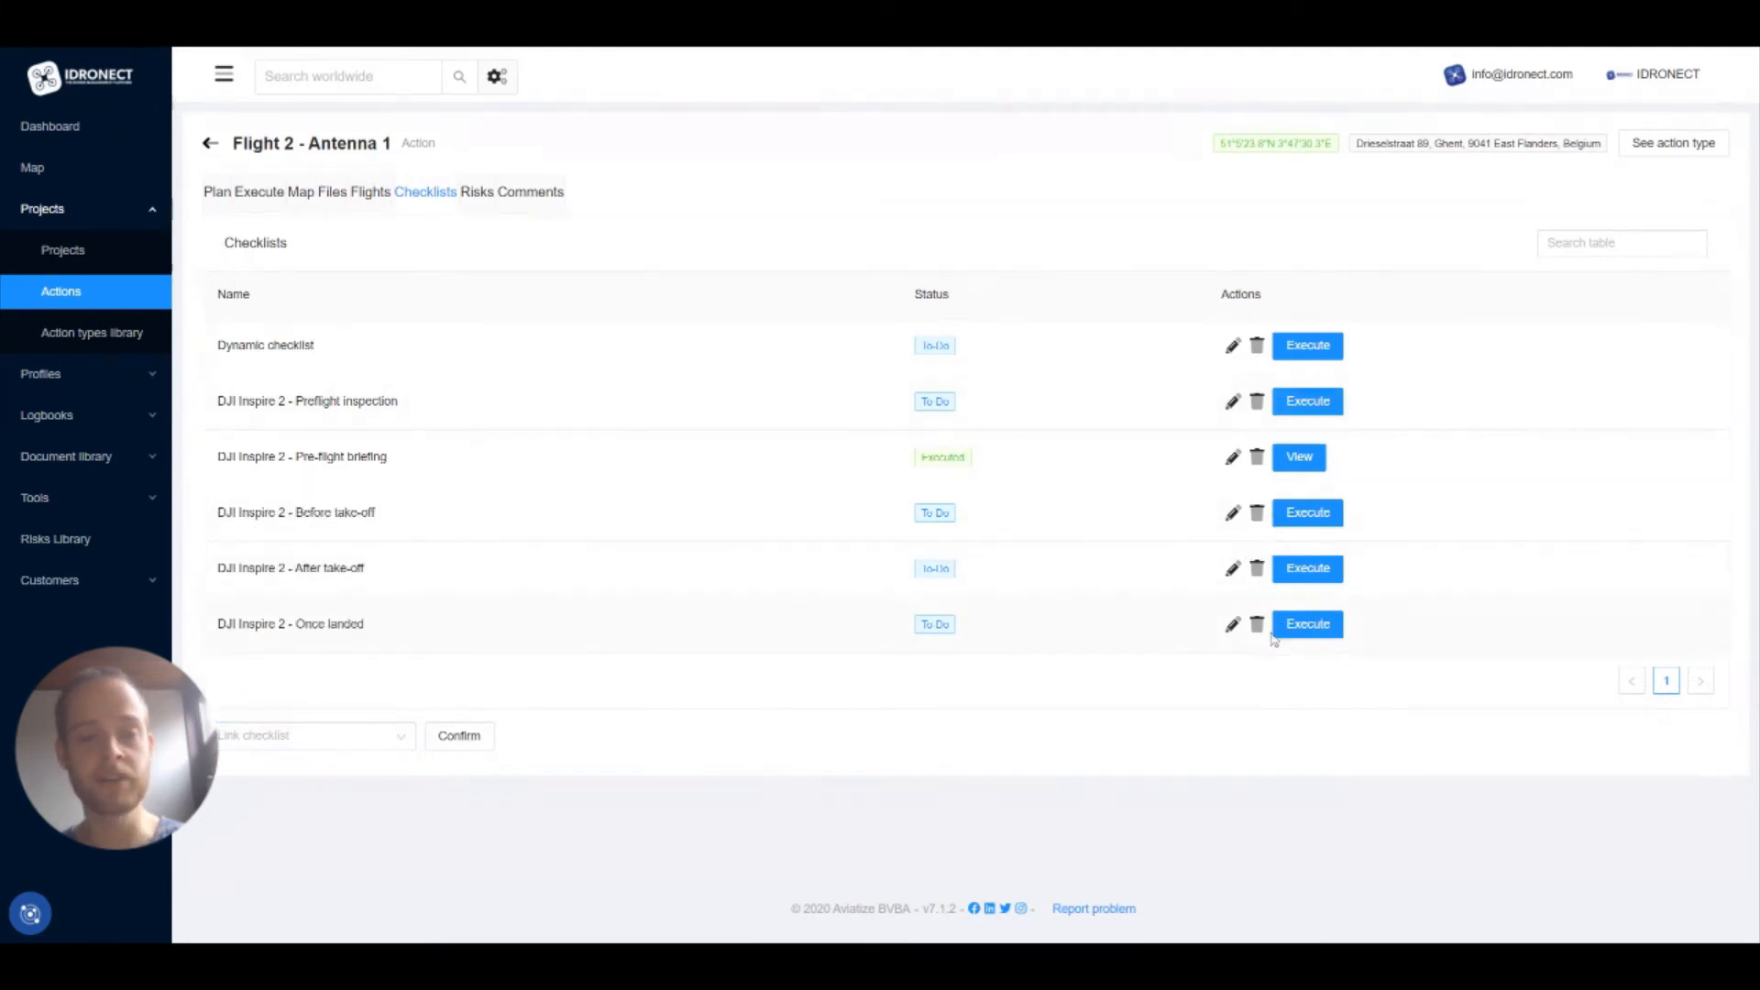
# - Start executing the DJI Inspire 2 - Once landed checklist and tick the drone shutdown, footage and damage inspection items
pyautogui.click(1314, 624)
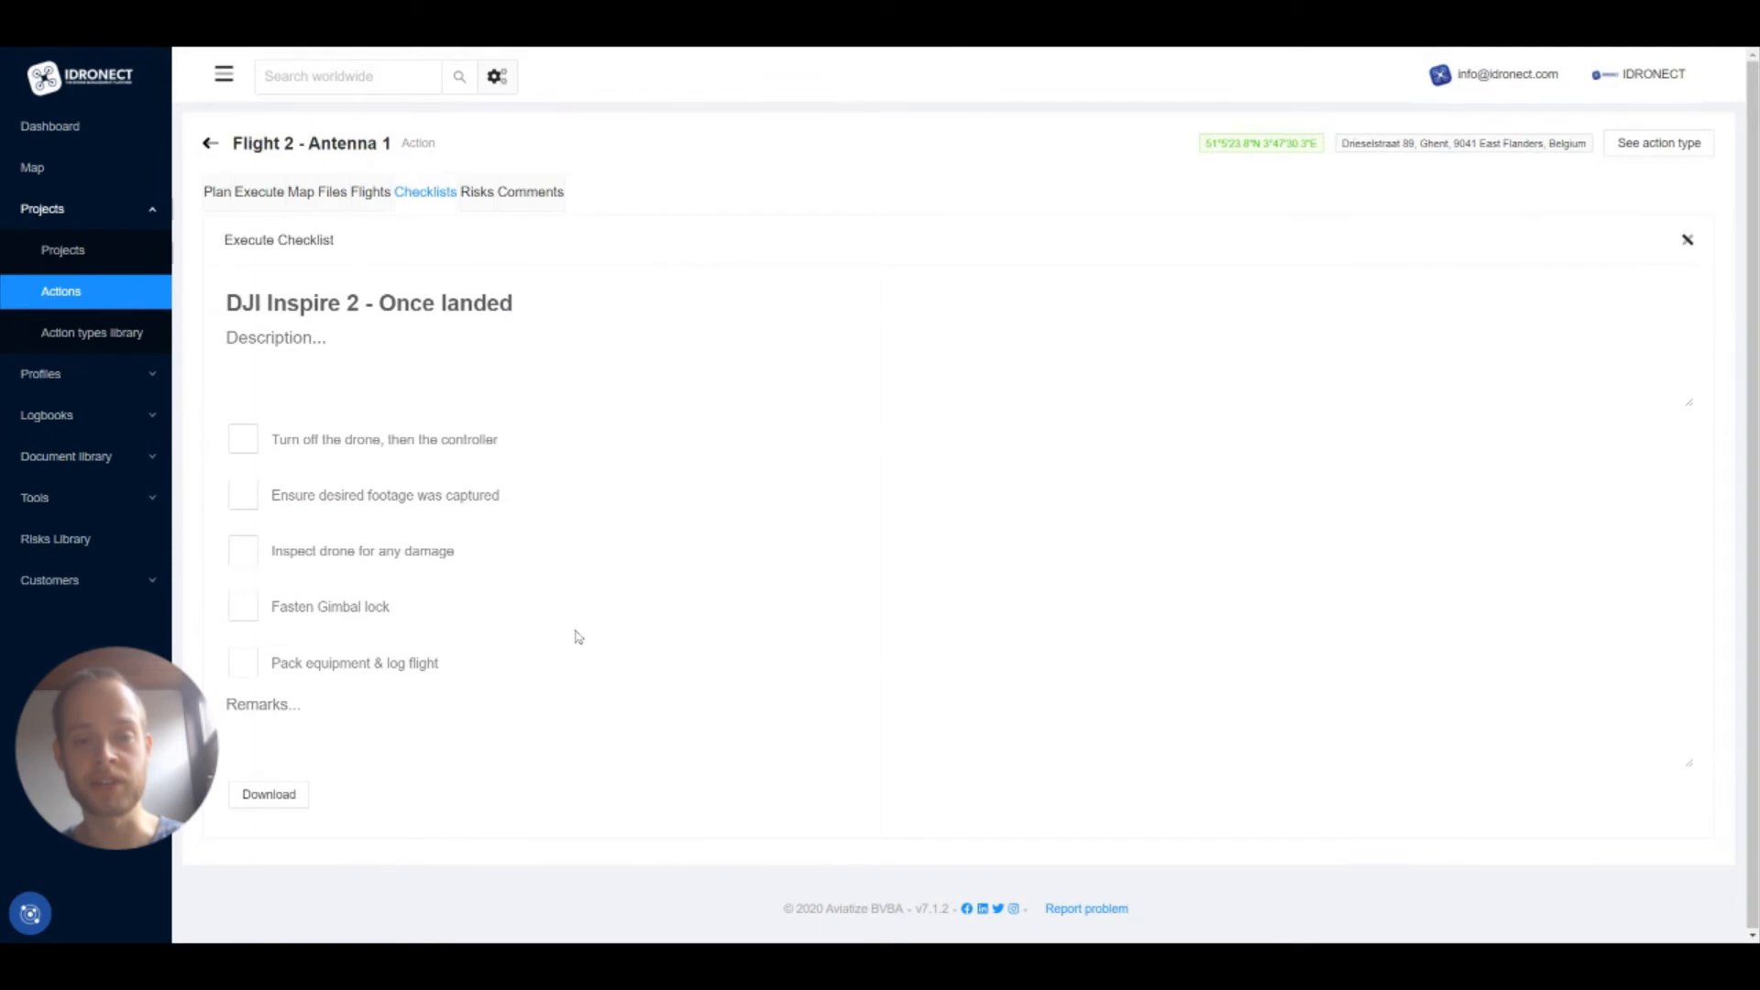
pyautogui.click(243, 439)
pyautogui.click(243, 520)
pyautogui.click(244, 612)
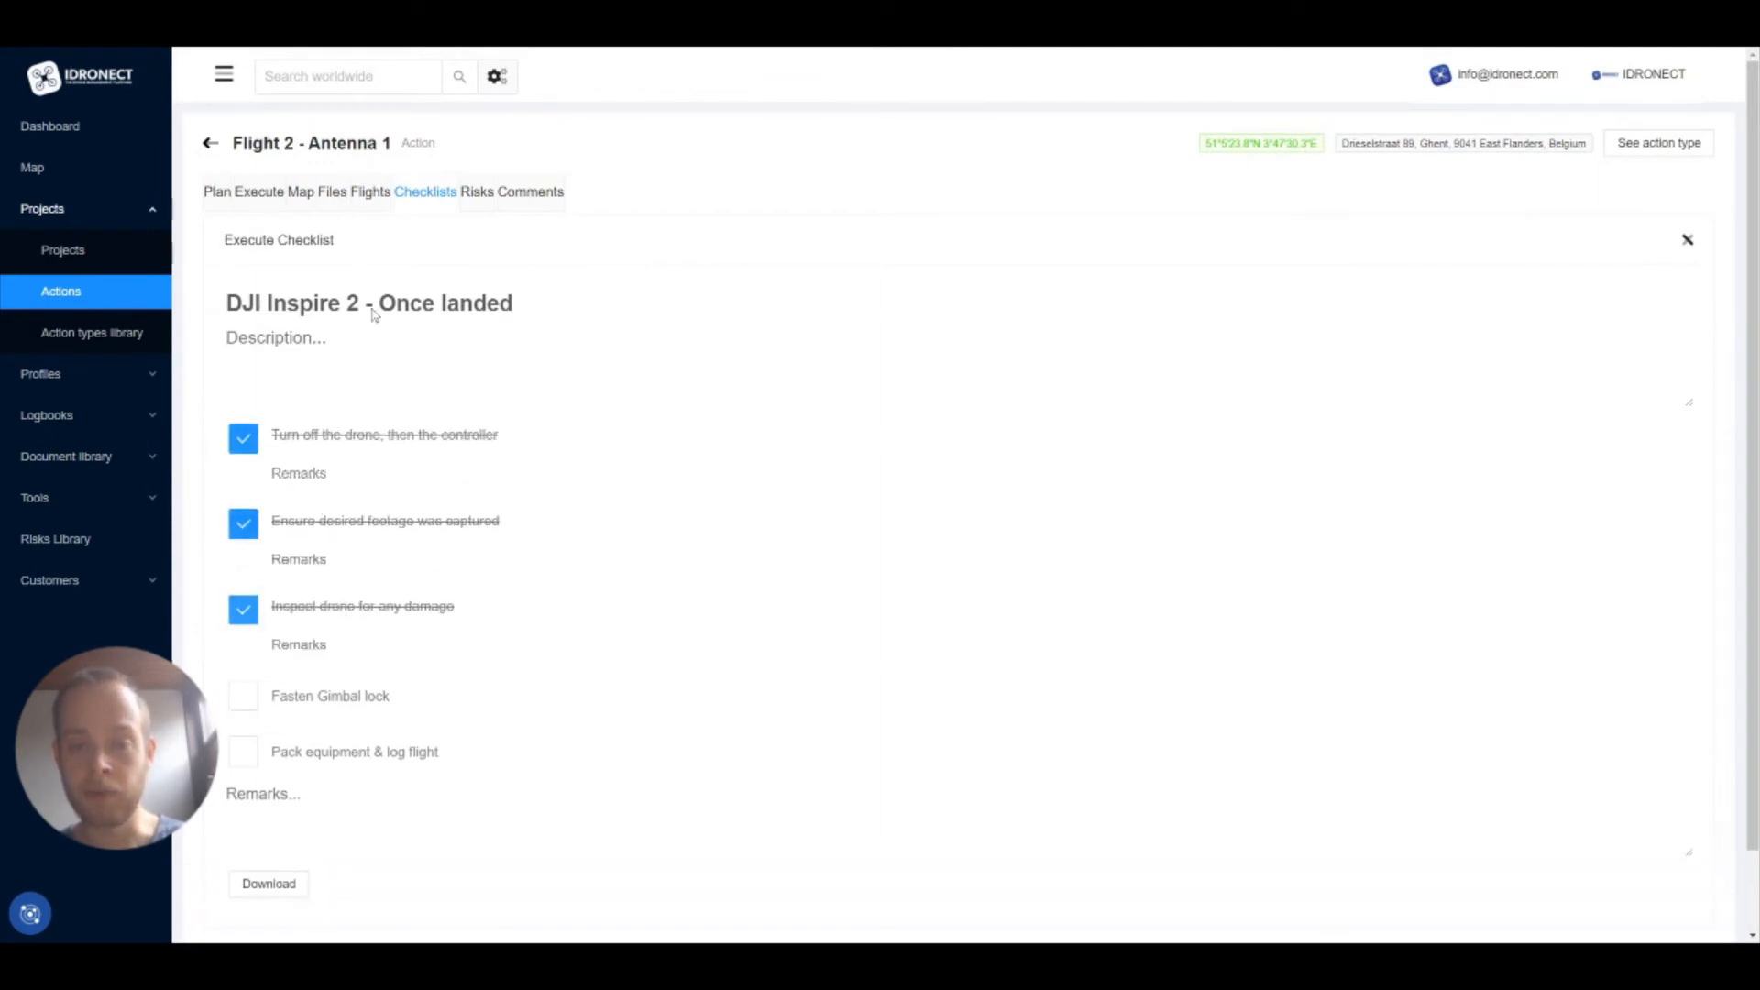
# - Return to the checklists overview and check the status of the DJI Inspire 2 - Once landed checklist
pyautogui.click(210, 147)
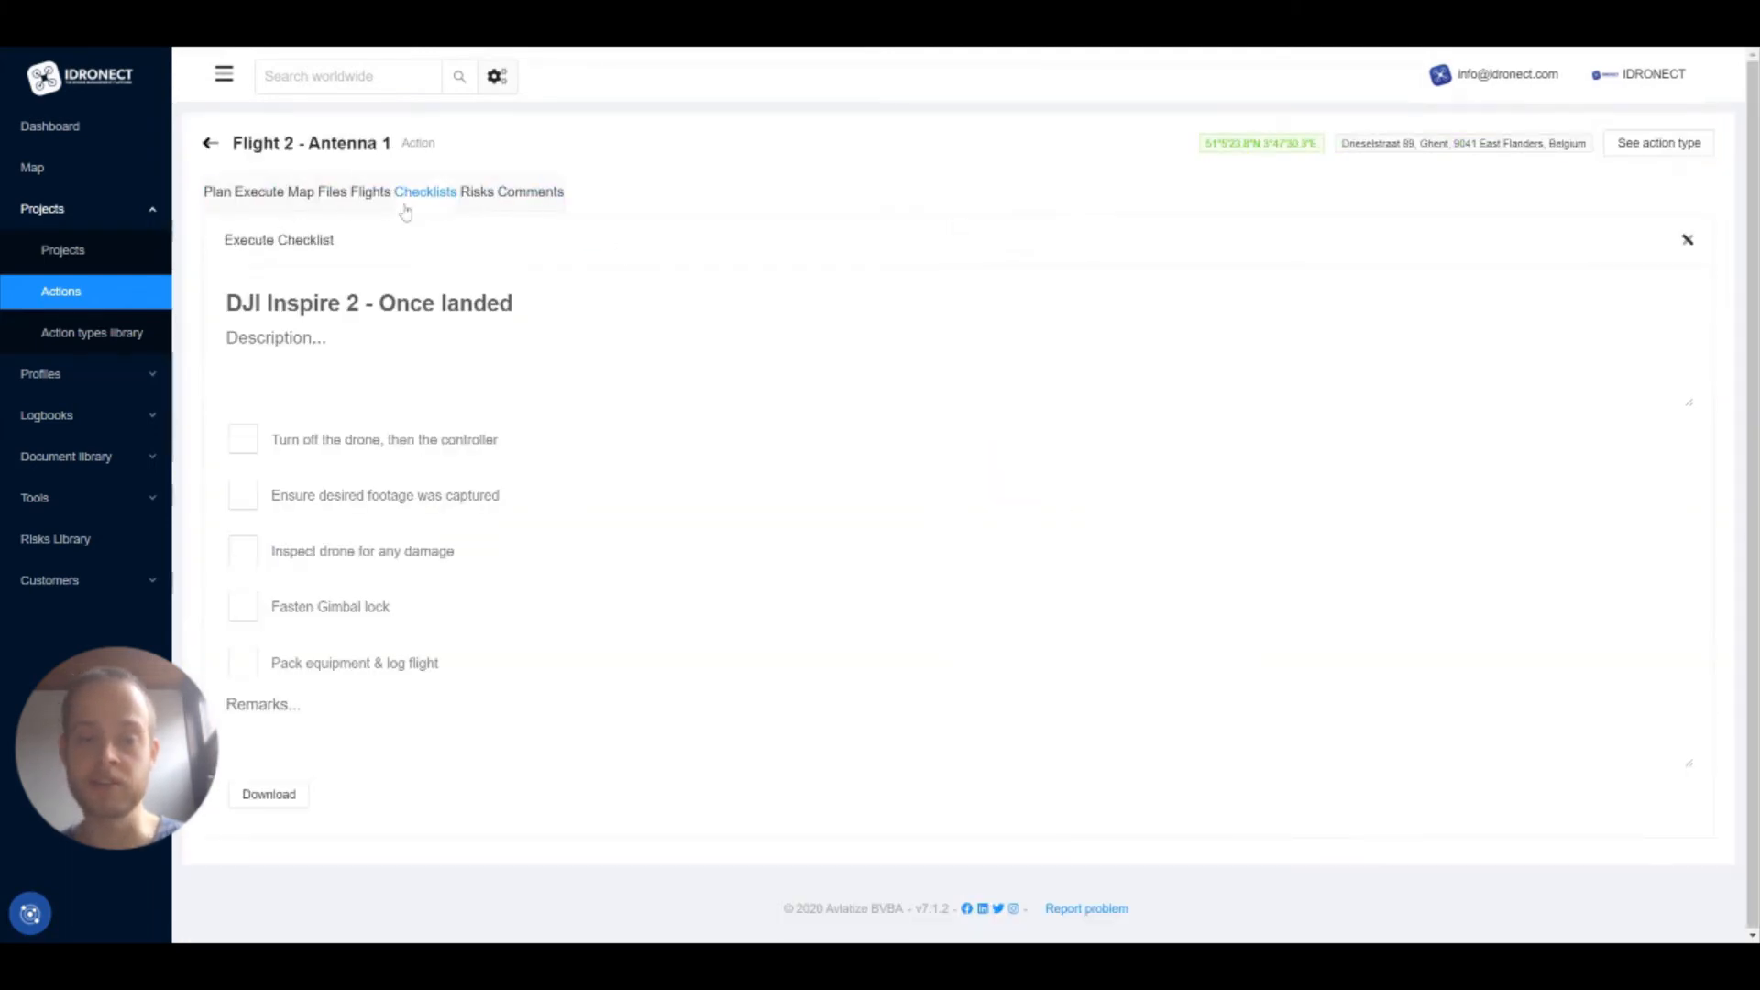
pyautogui.click(441, 206)
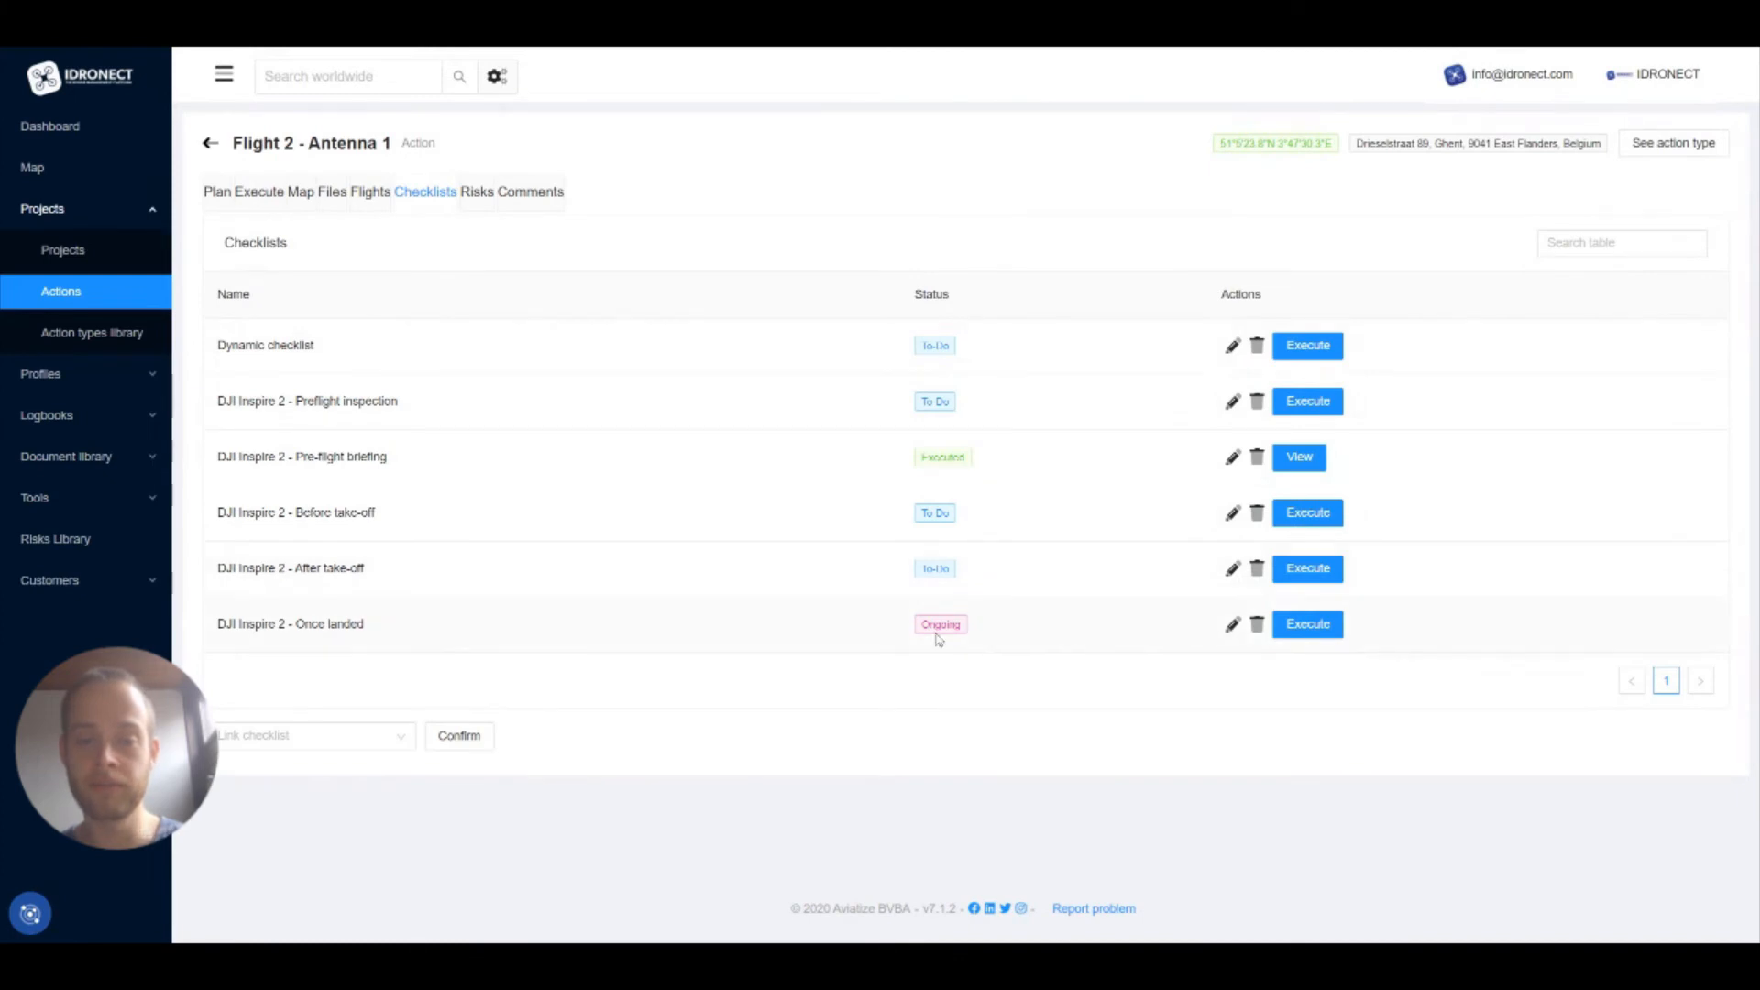
pyautogui.moveTo(936, 633); pyautogui.dragTo(1053, 622)
pyautogui.click(1059, 665)
# - Reopen the Once landed checklist, tick the footage, damage, gimbal lock and packing items, complete it and check its status
pyautogui.click(1309, 625)
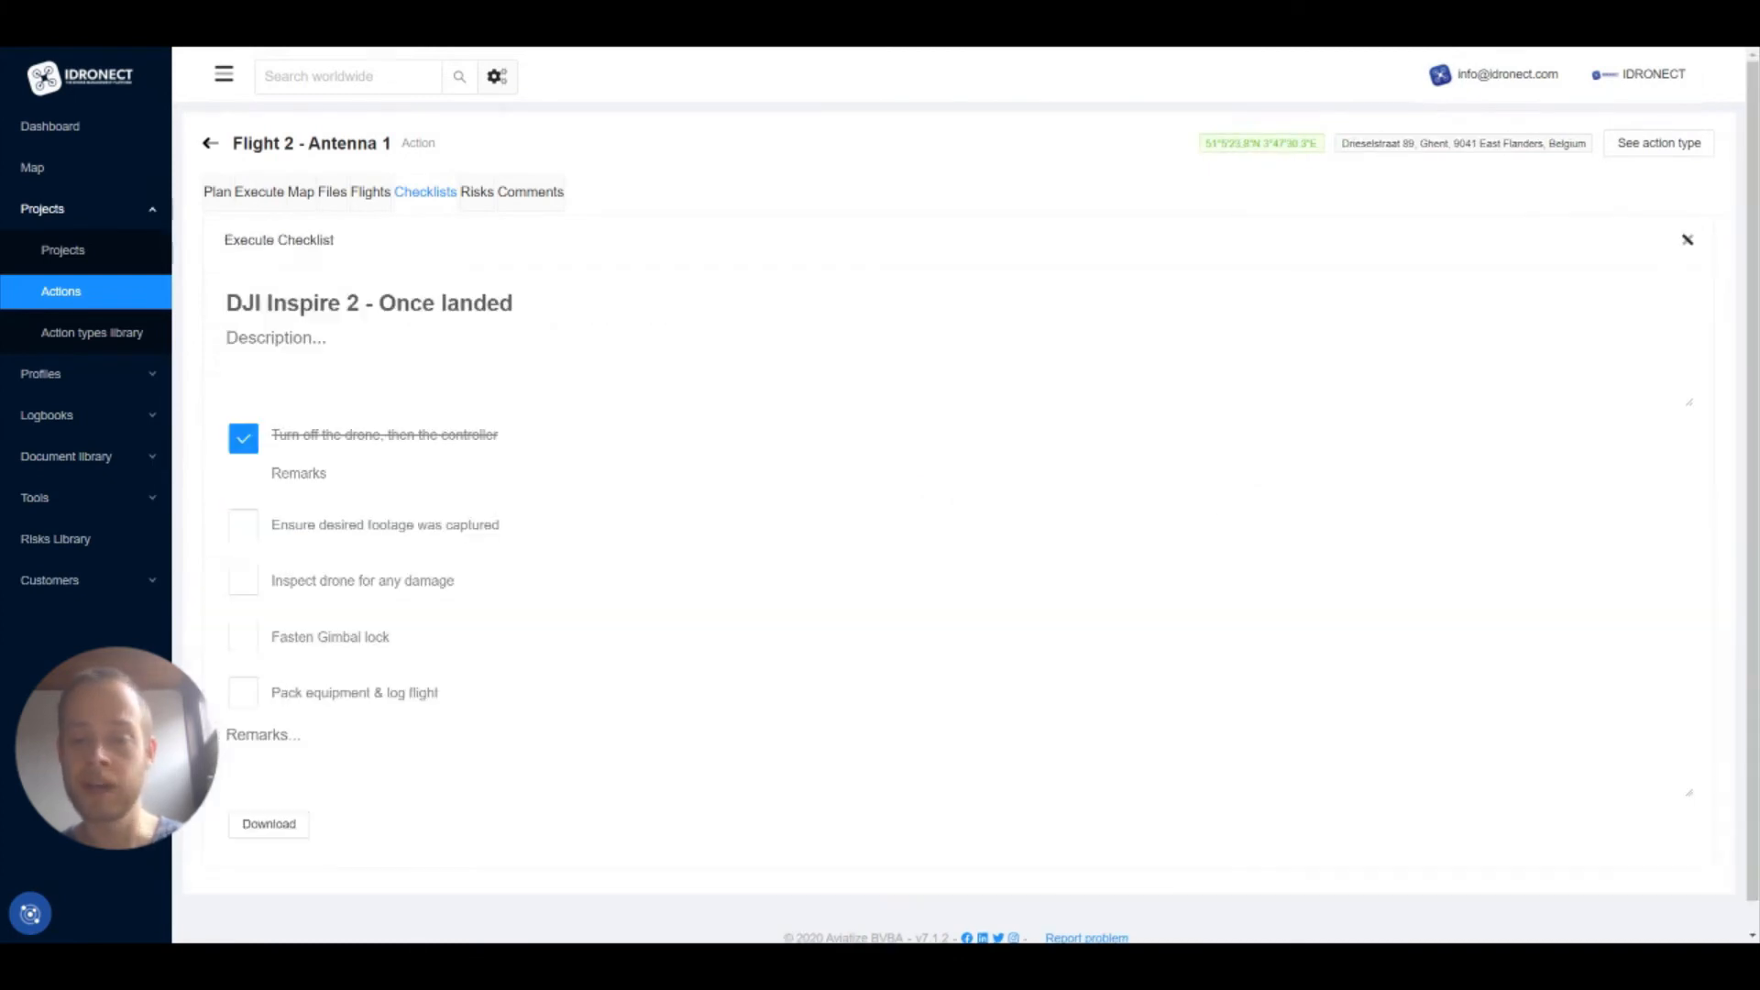
pyautogui.click(243, 523)
pyautogui.click(243, 609)
pyautogui.click(243, 696)
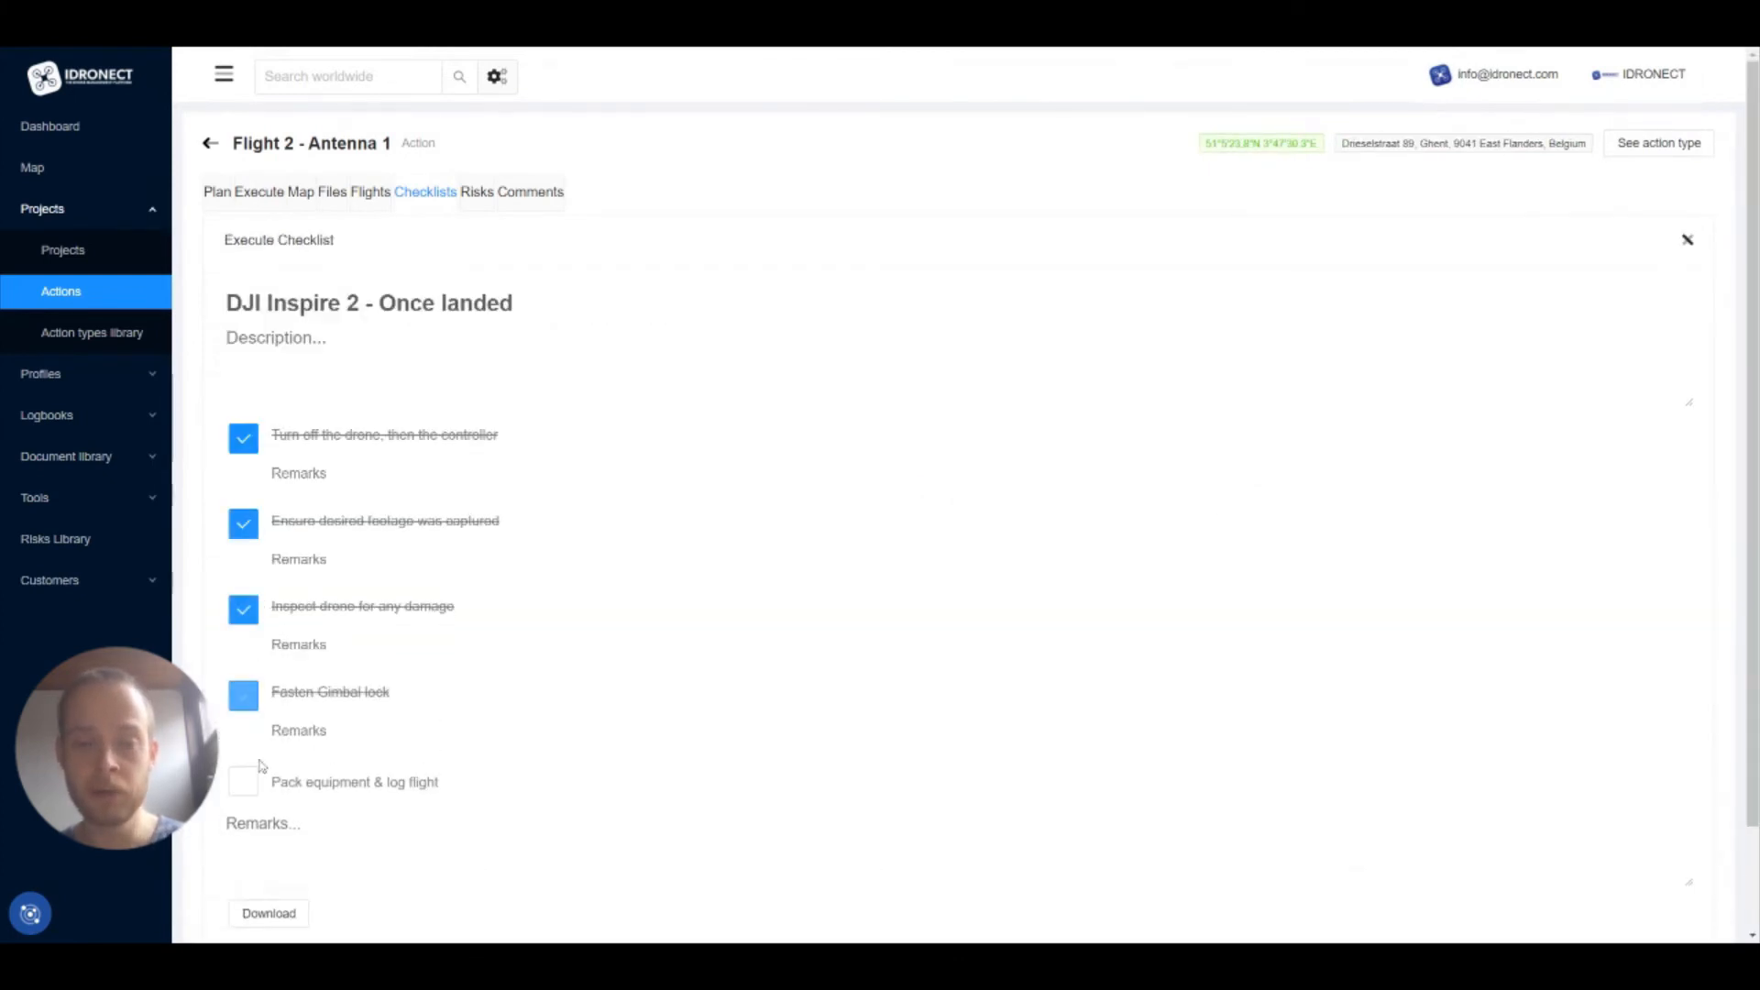
pyautogui.click(243, 752)
pyautogui.scroll(-1, 257, 871)
pyautogui.click(257, 862)
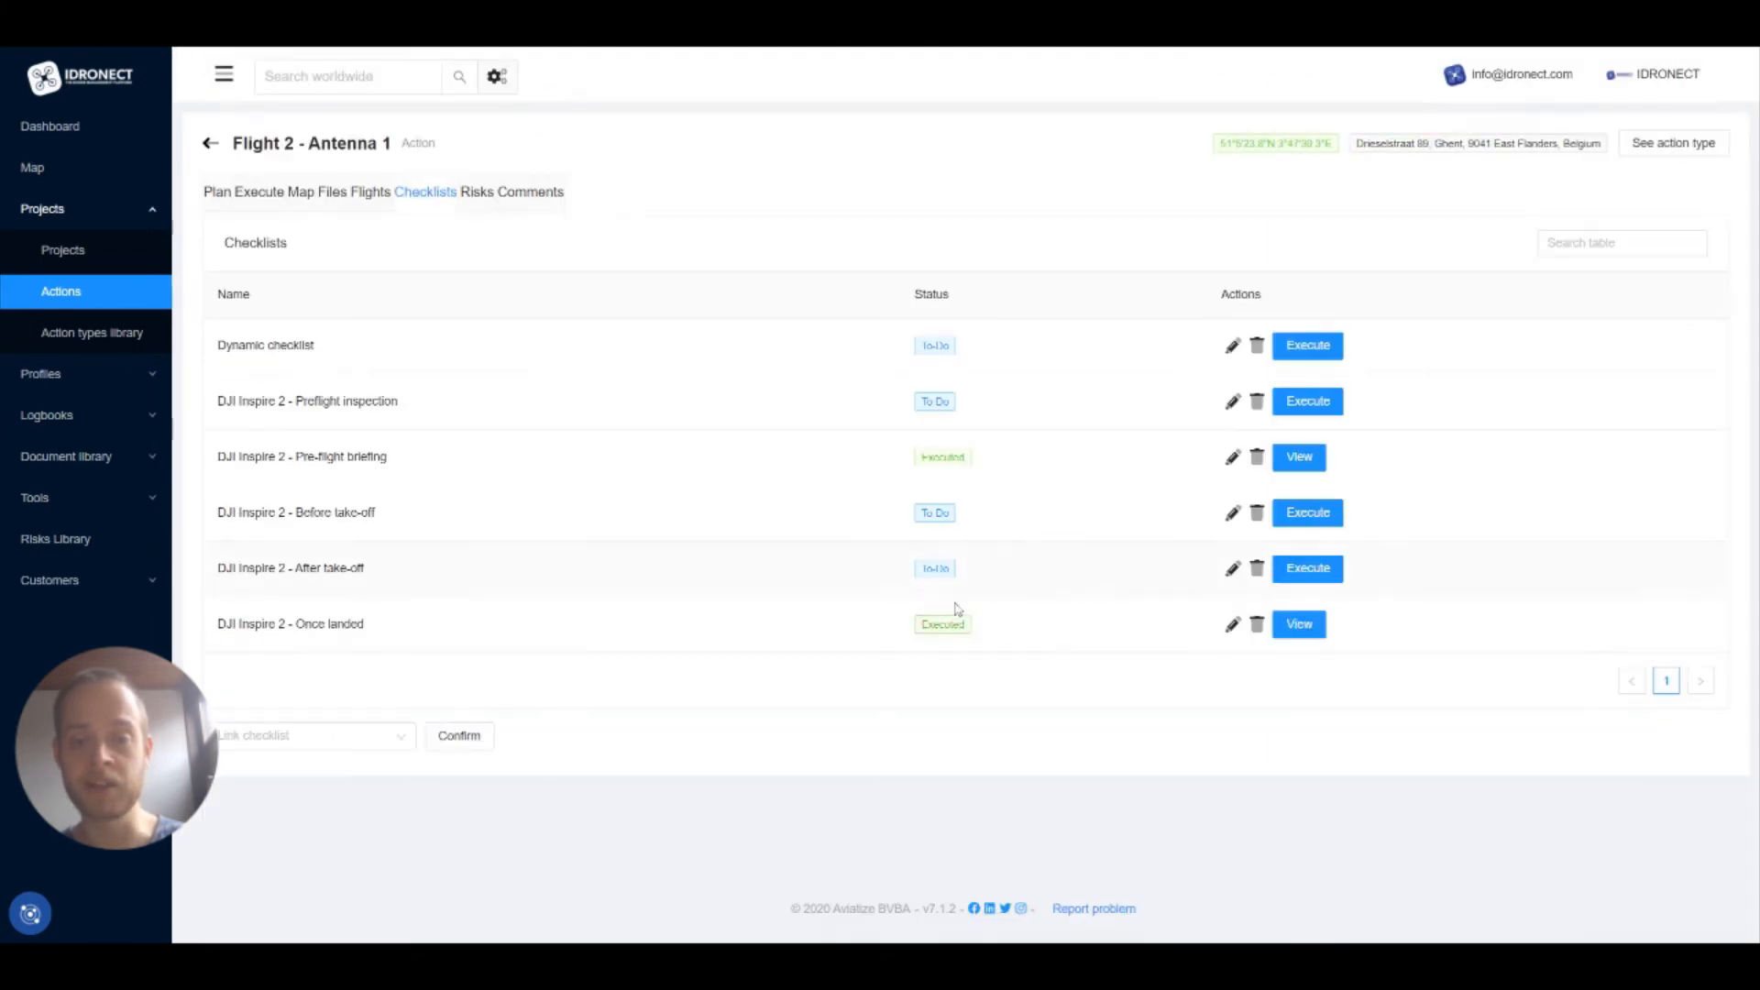
pyautogui.moveTo(907, 625); pyautogui.dragTo(1047, 631)
pyautogui.click(1050, 689)
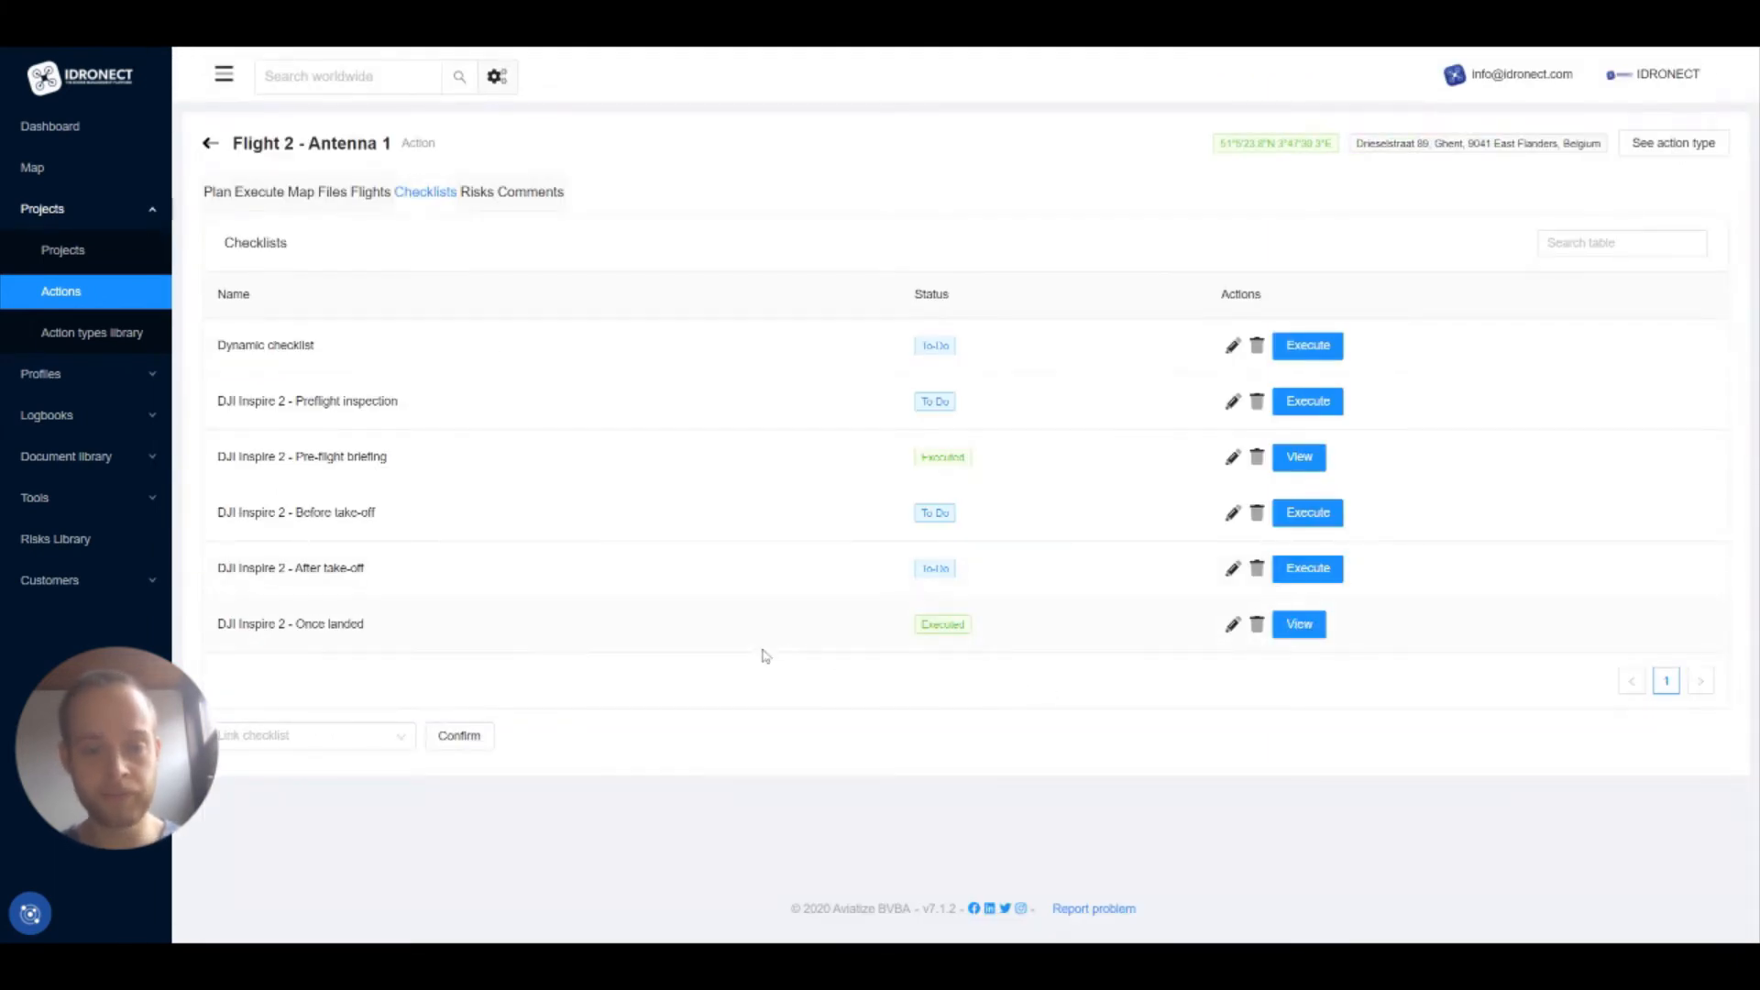
# - Inspect the High Voltage risk of the action and its zone on the map, then return to the risks overview
pyautogui.click(477, 192)
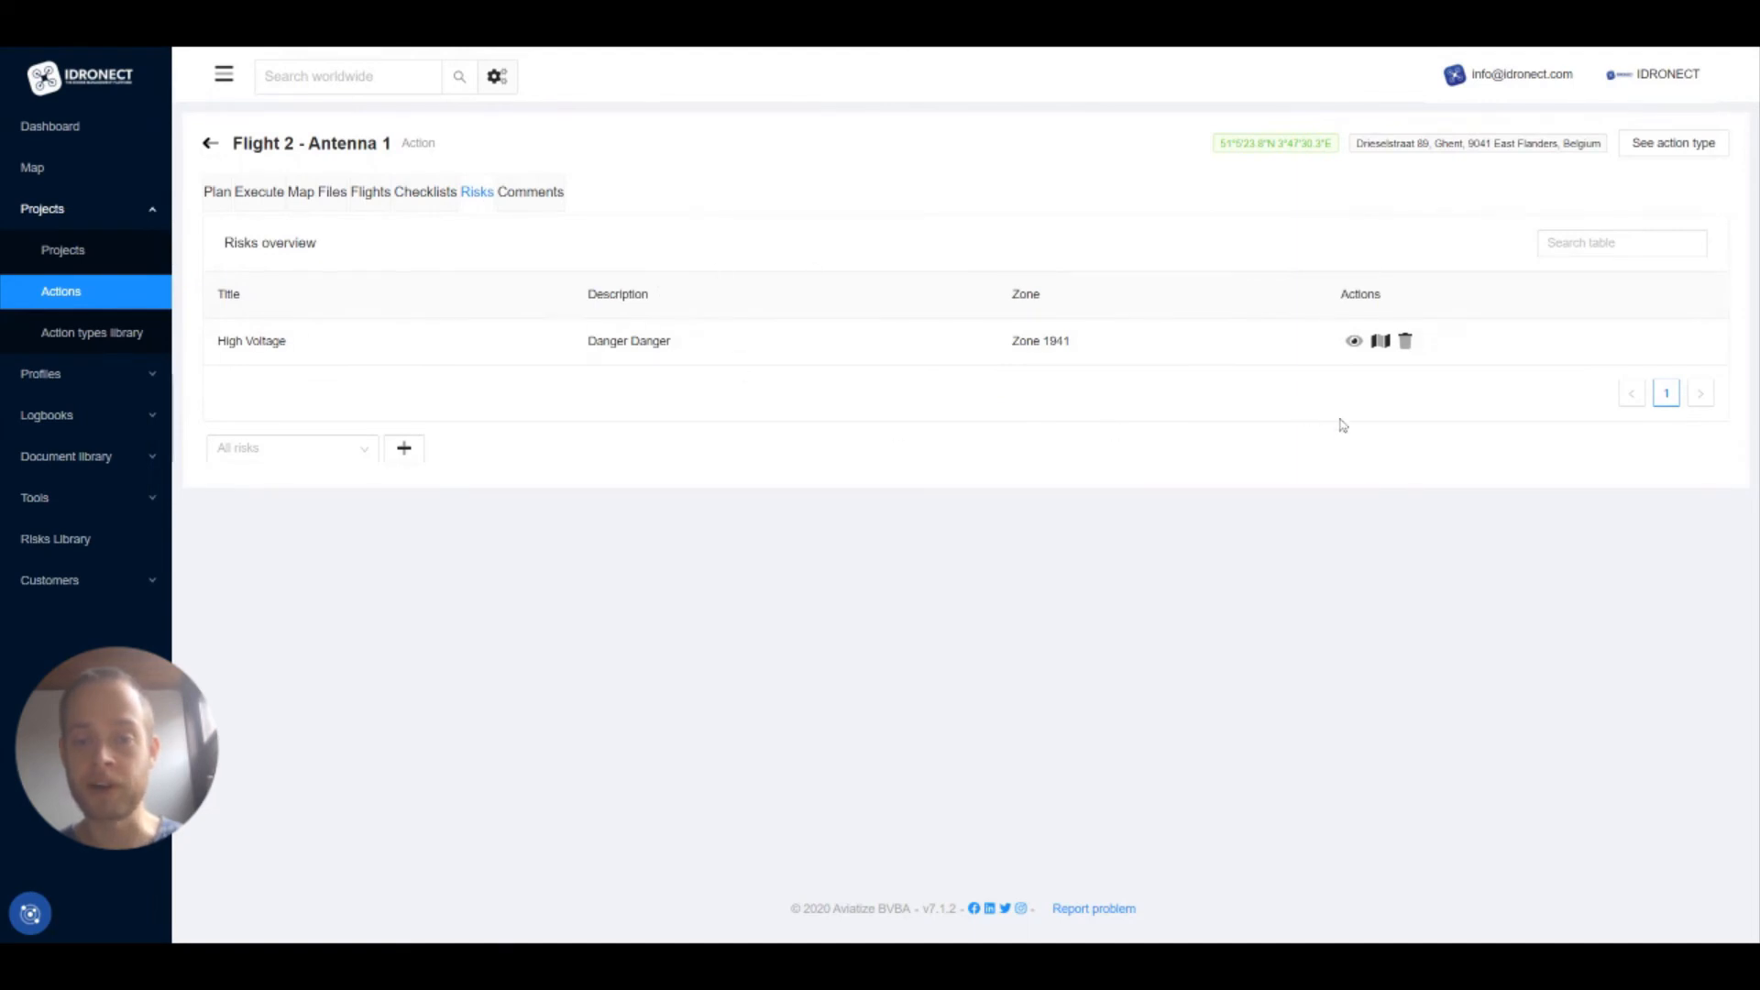
pyautogui.click(1355, 342)
pyautogui.click(1381, 345)
pyautogui.hotkey('alt', 'Left')
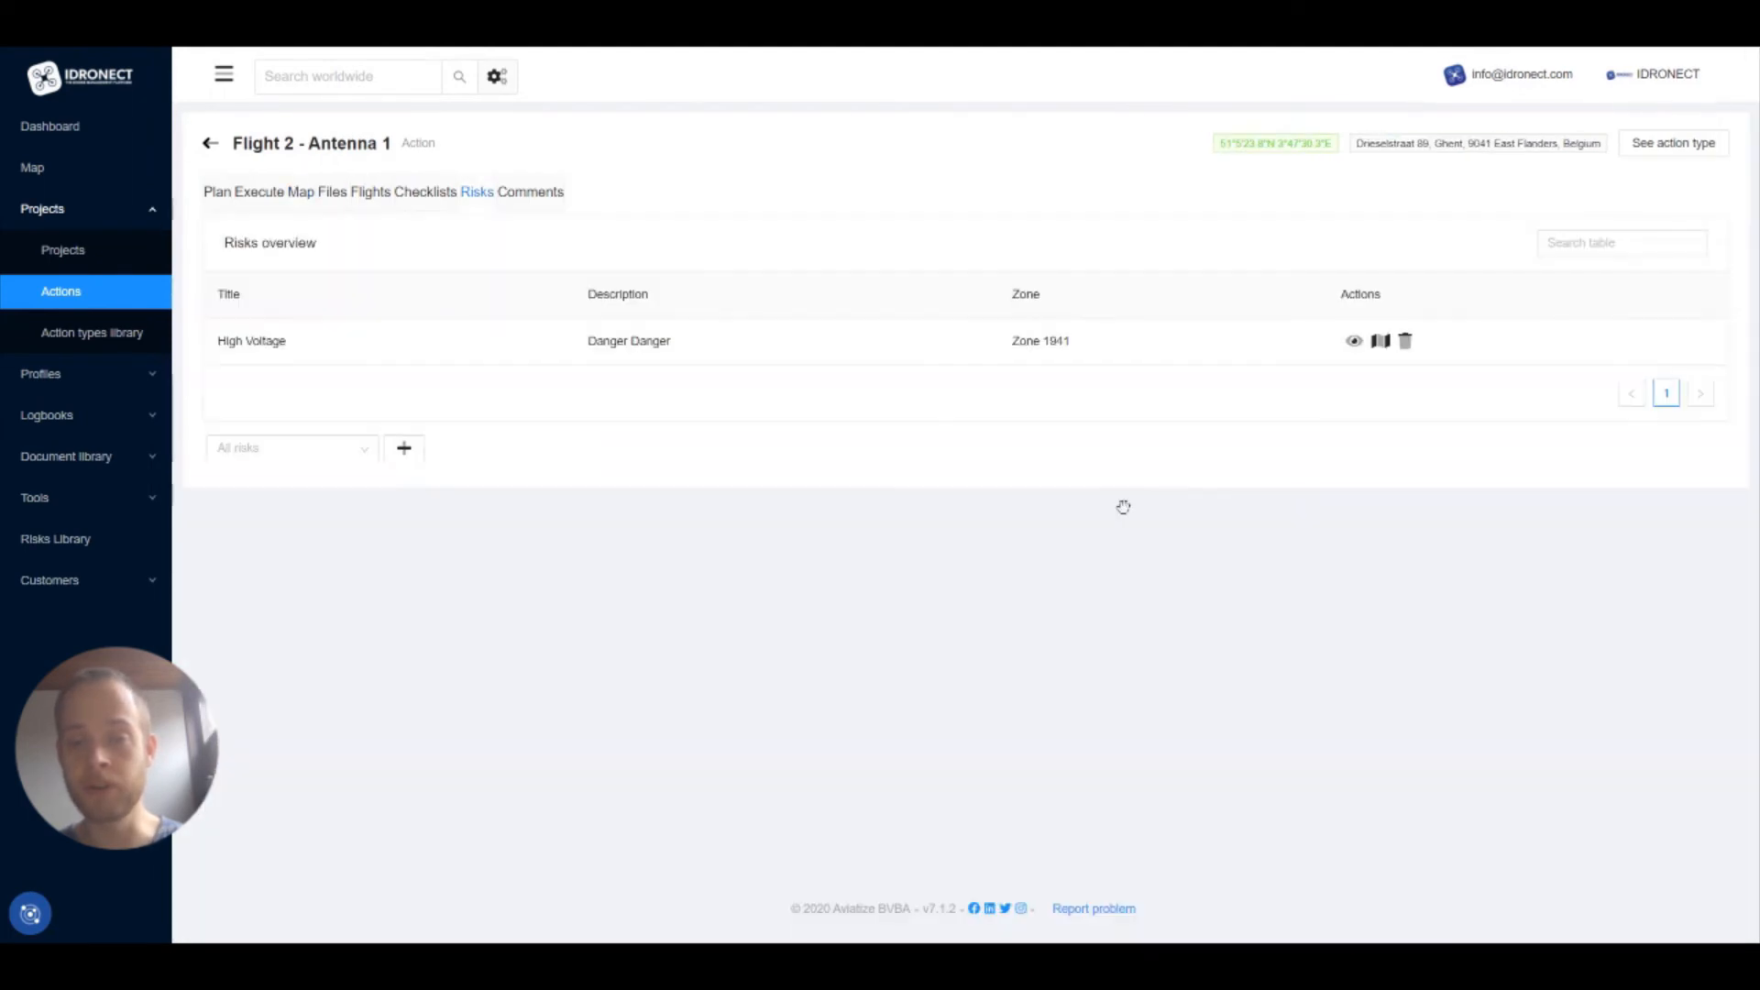
# - Post the comment "This is a message" on the Flight 2 - Antenna 1 action
pyautogui.click(540, 212)
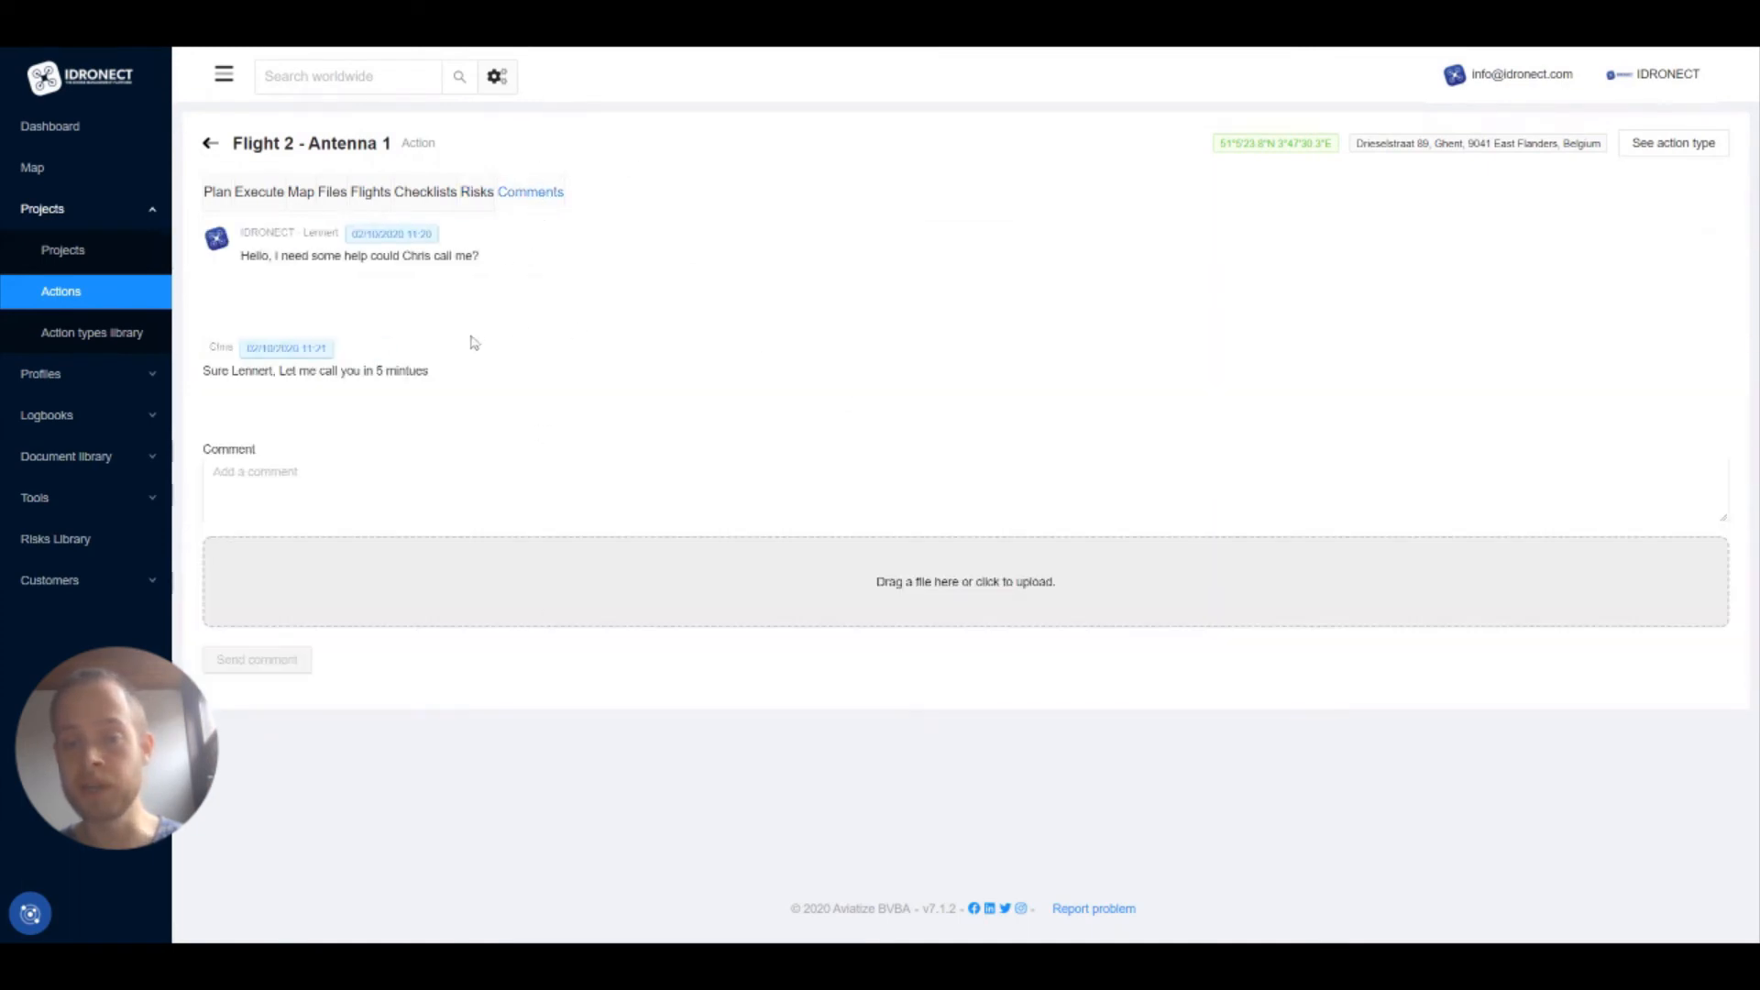
pyautogui.click(514, 490)
pyautogui.write('Th')
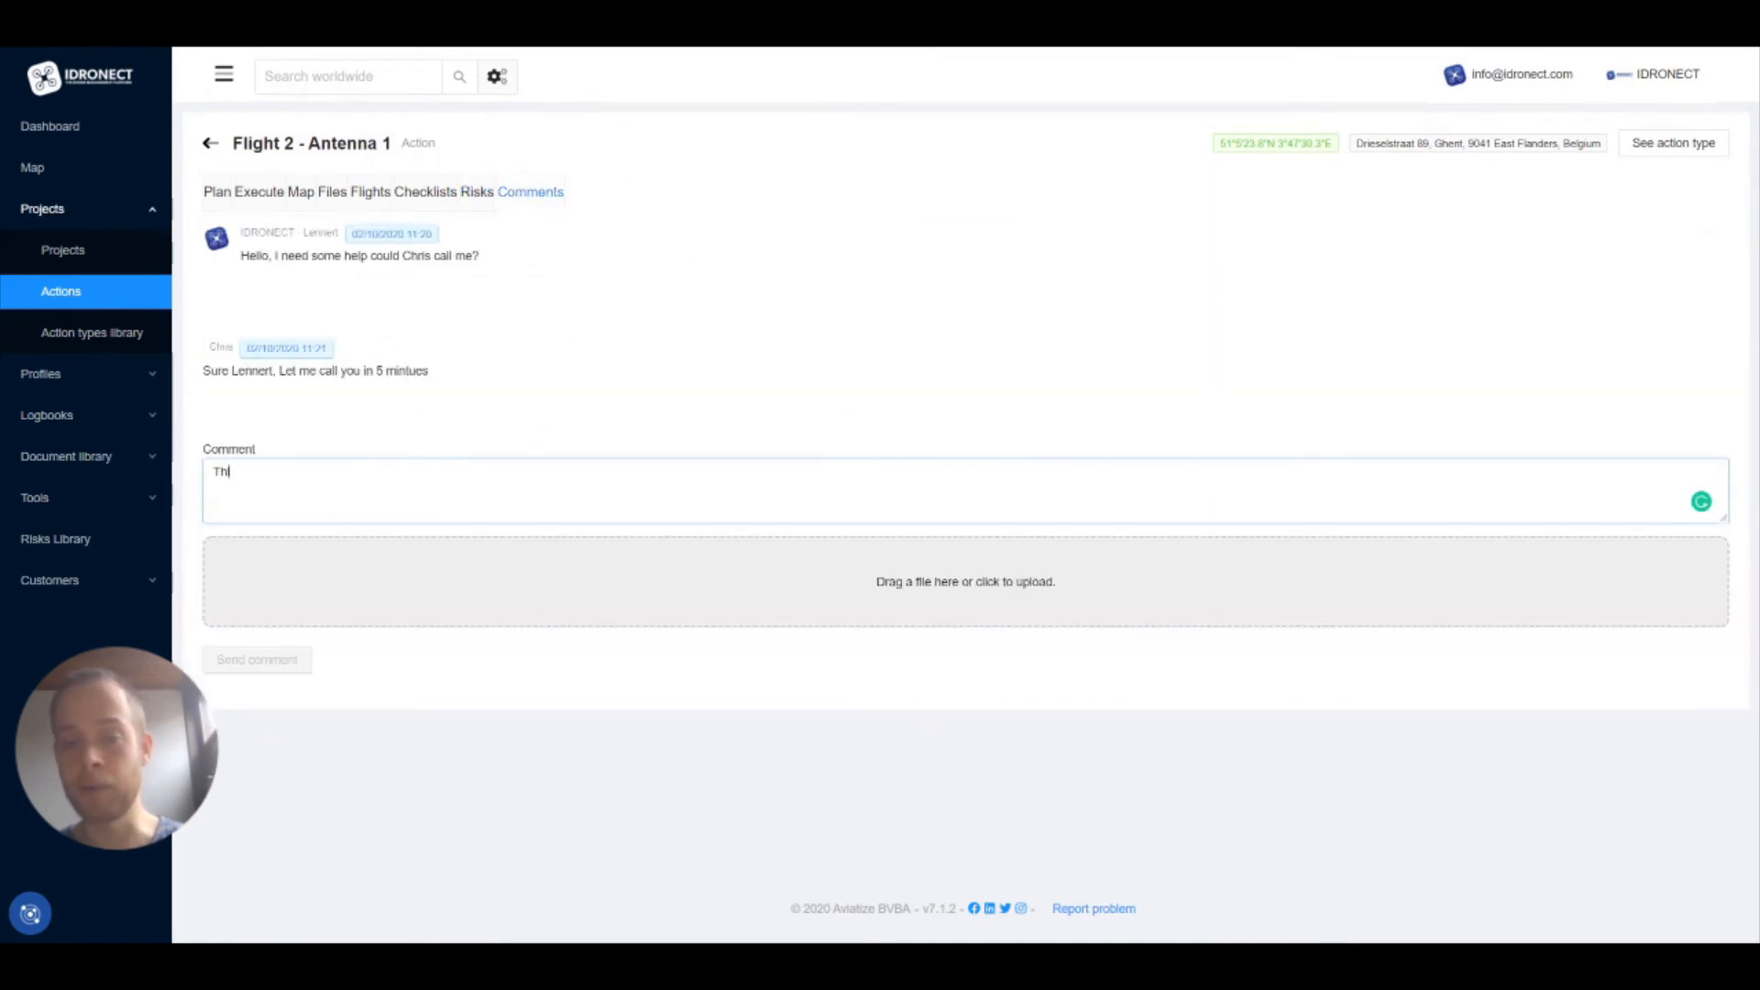
pyautogui.write('is is a message')
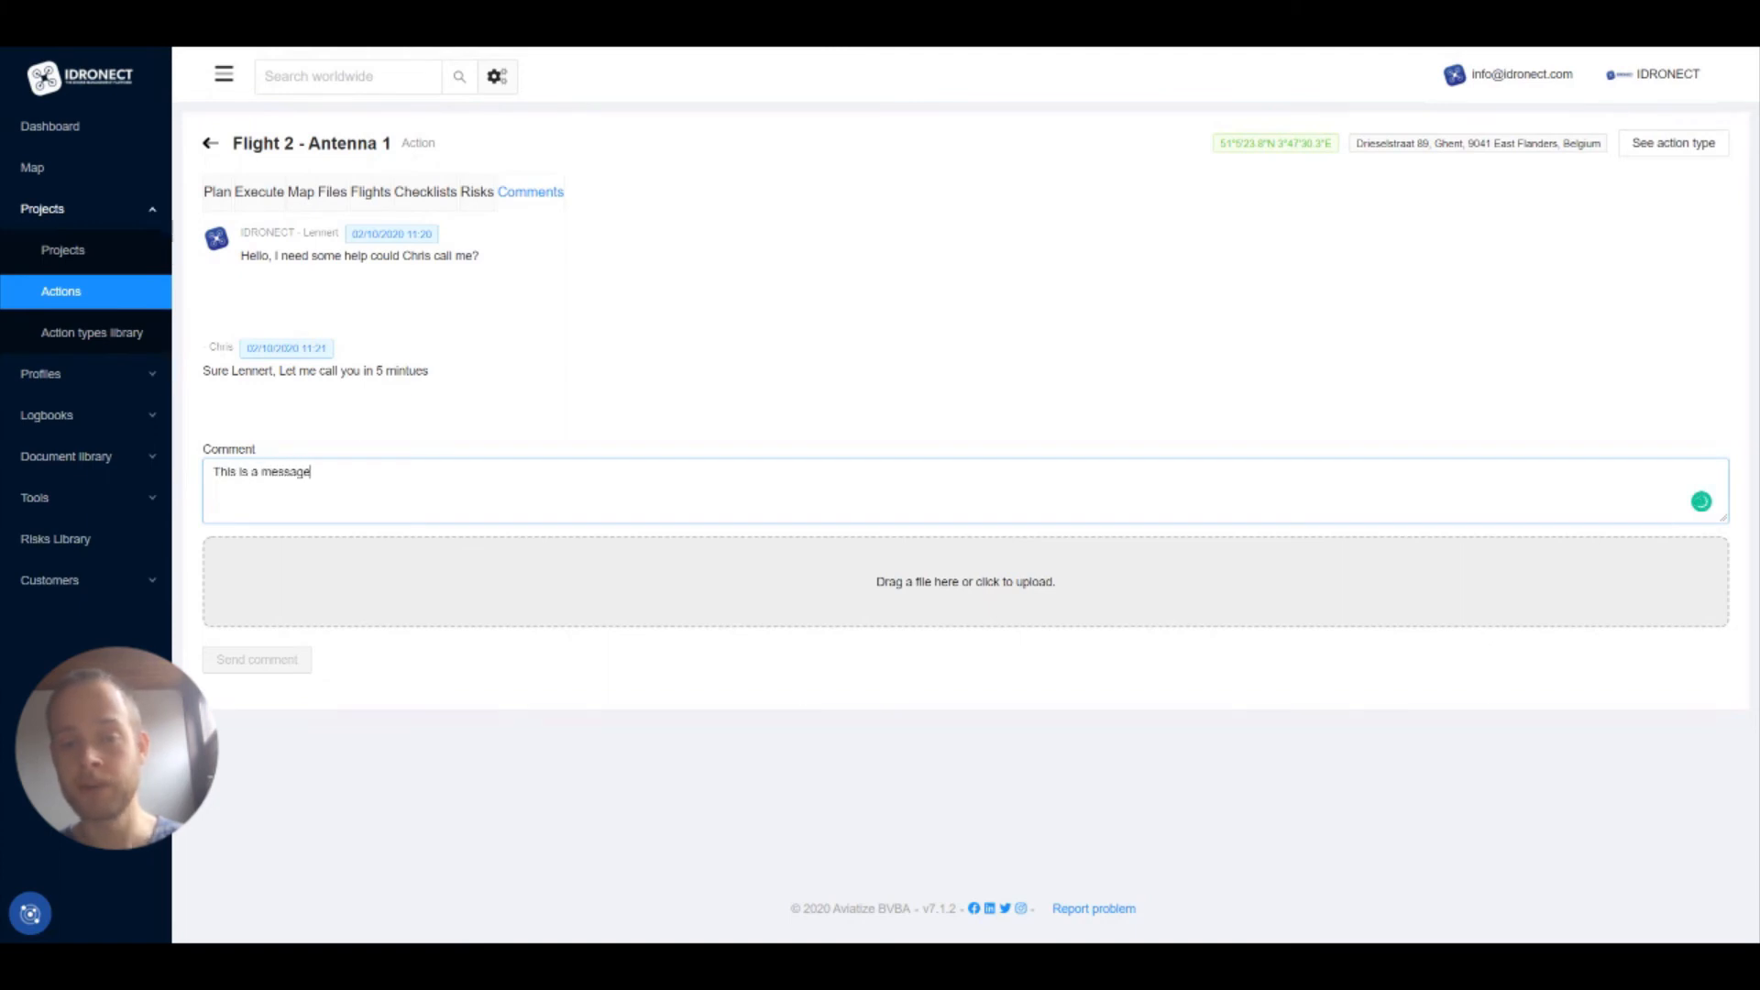
pyautogui.click(484, 687)
pyautogui.click(256, 659)
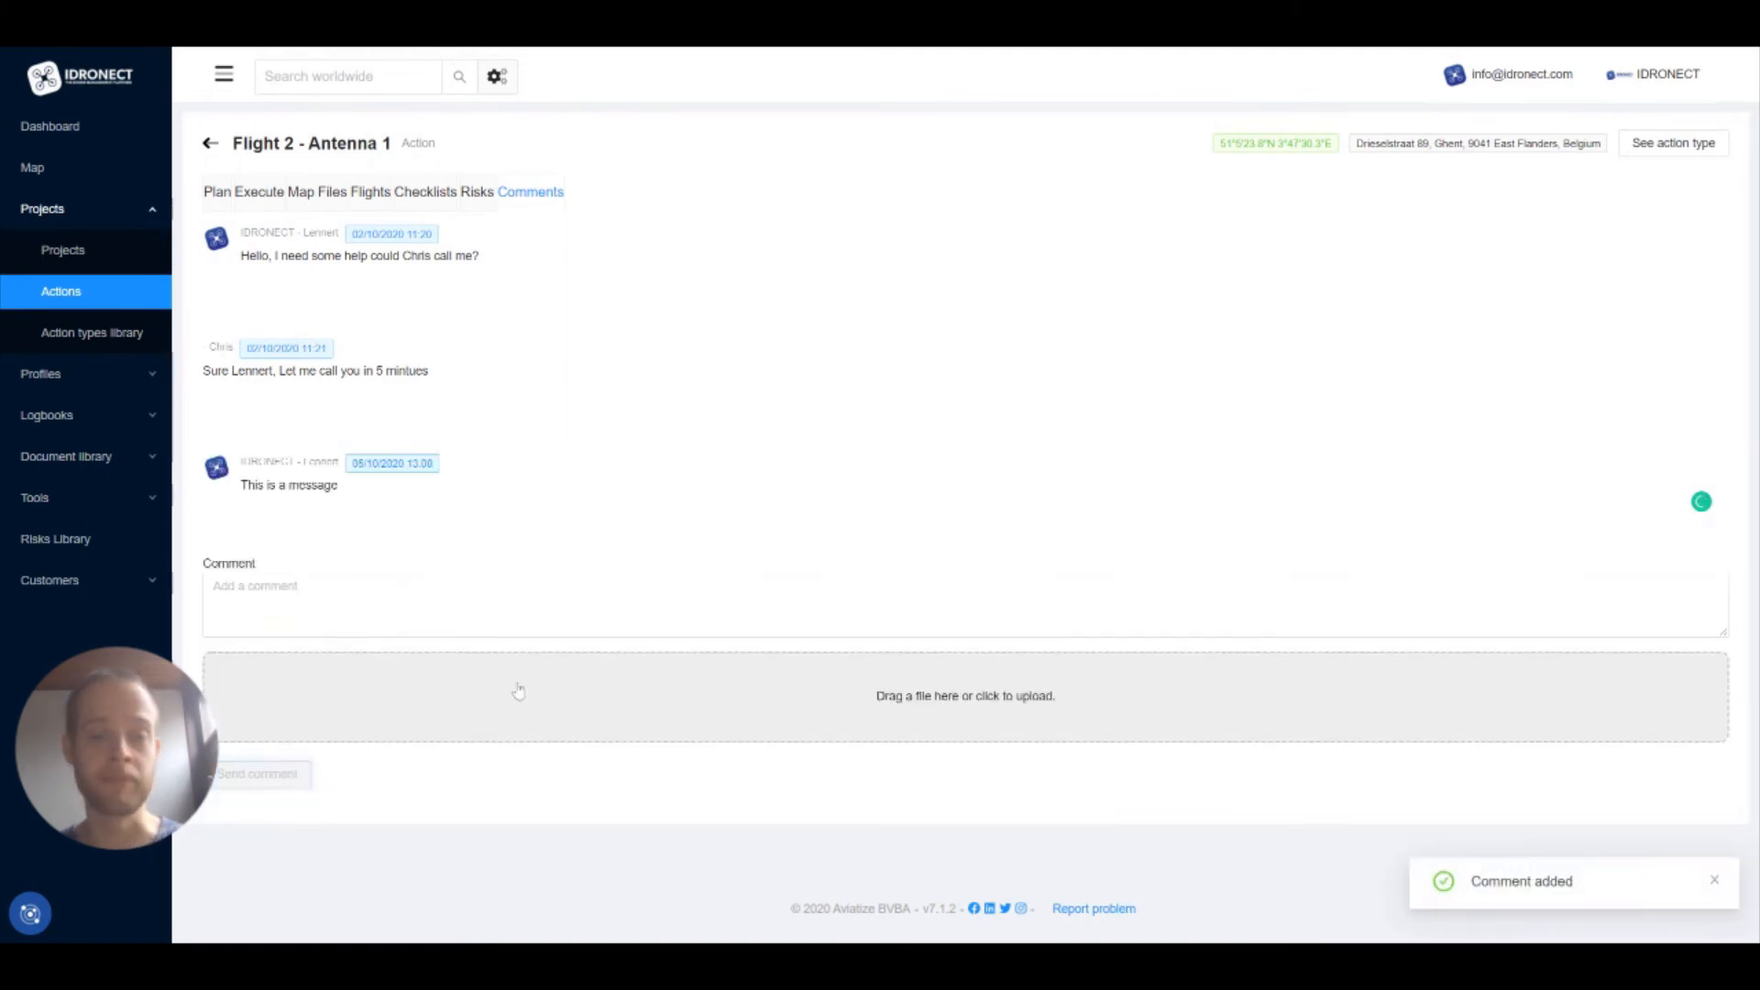
# - Start logging a flight from the execution page and set its landing moment to 15:08 UTC
pyautogui.click(256, 193)
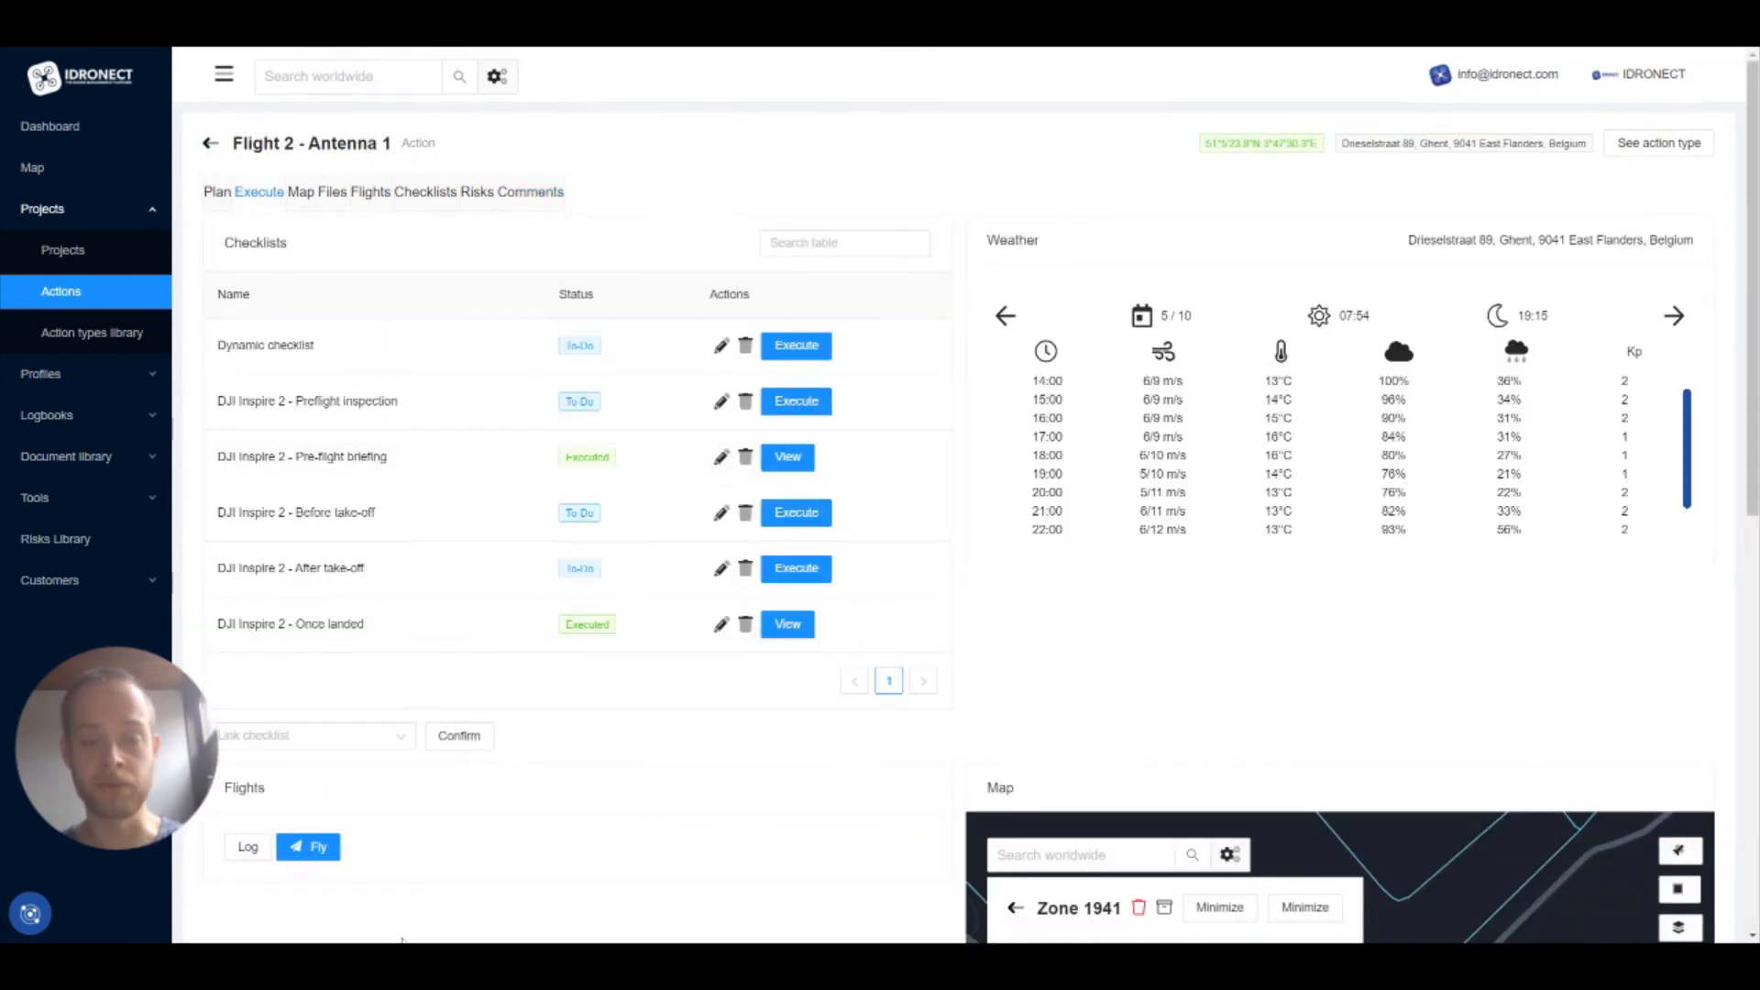
pyautogui.click(247, 847)
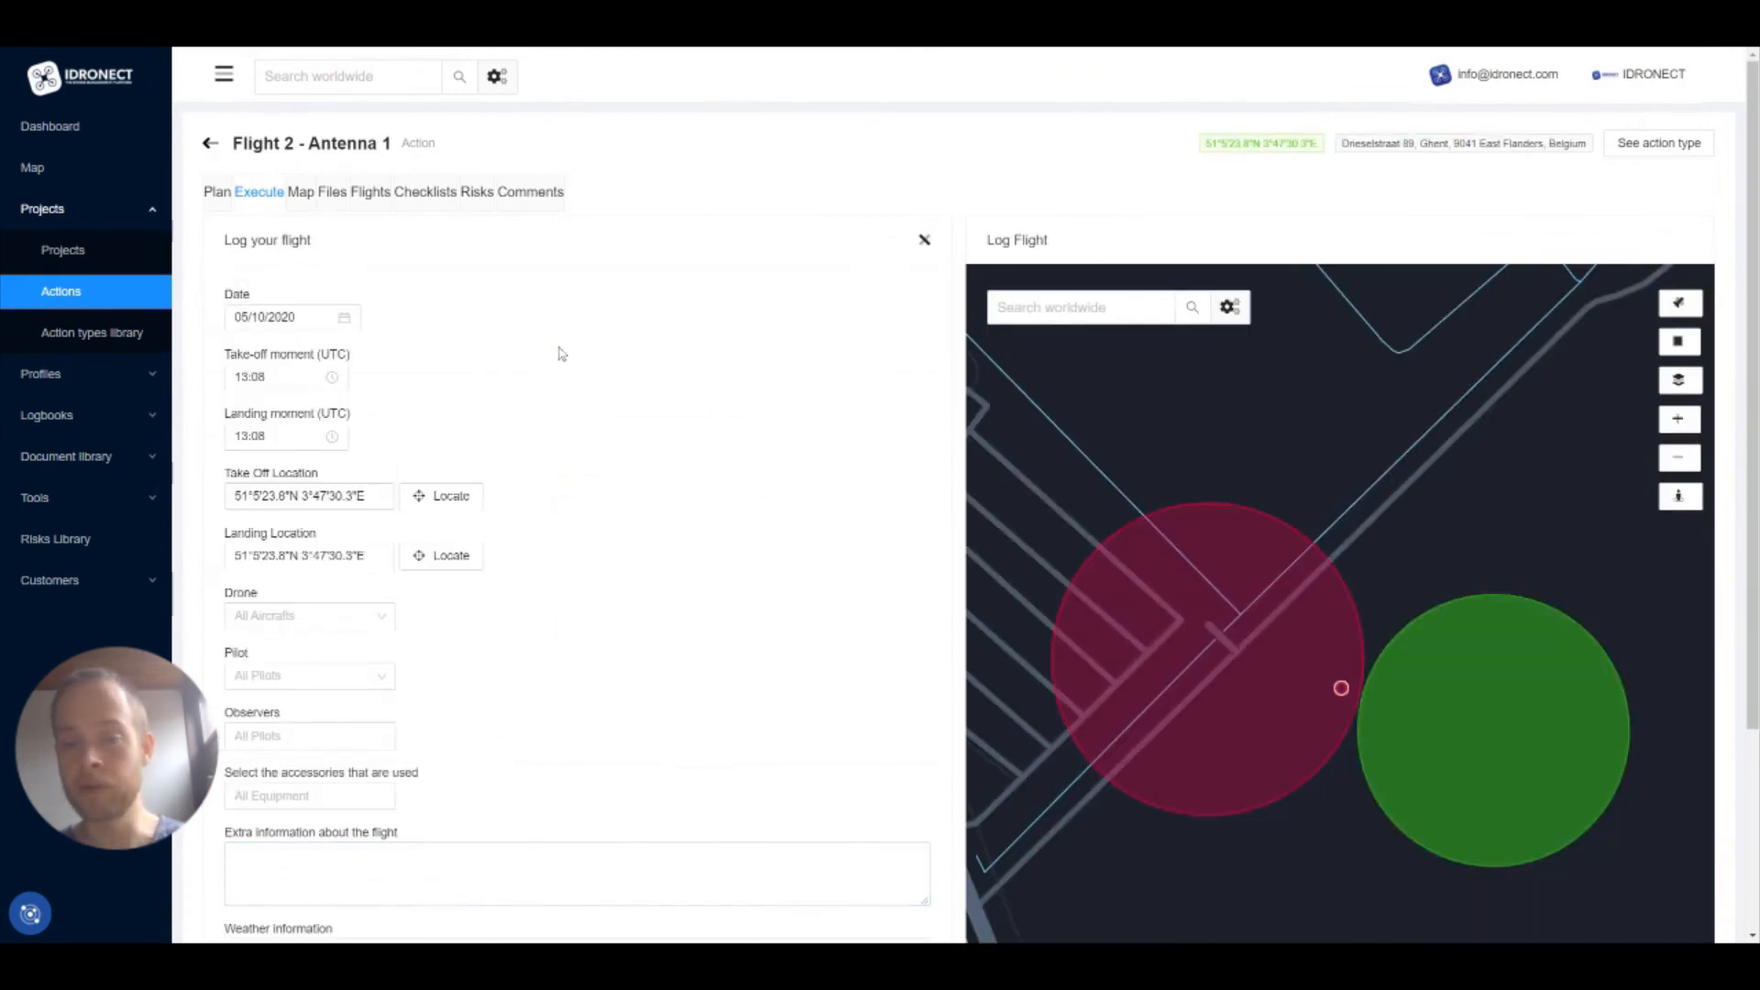
pyautogui.scroll(-1, 661, 460)
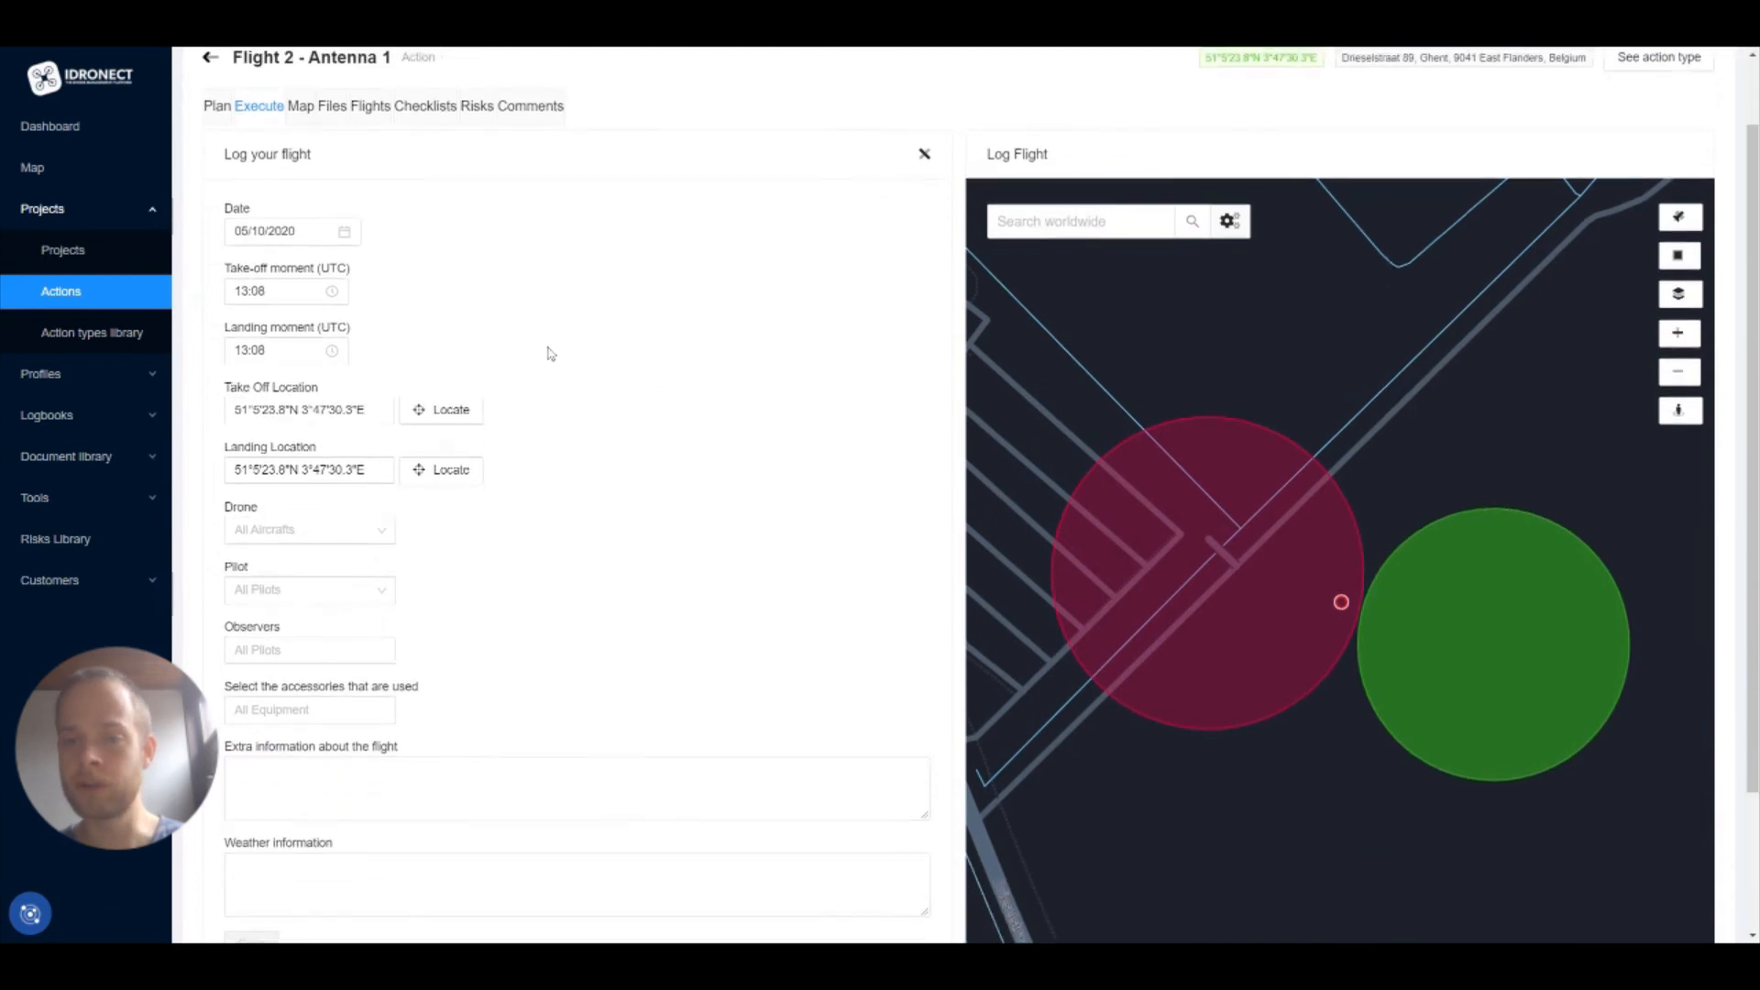
pyautogui.click(317, 231)
pyautogui.click(664, 236)
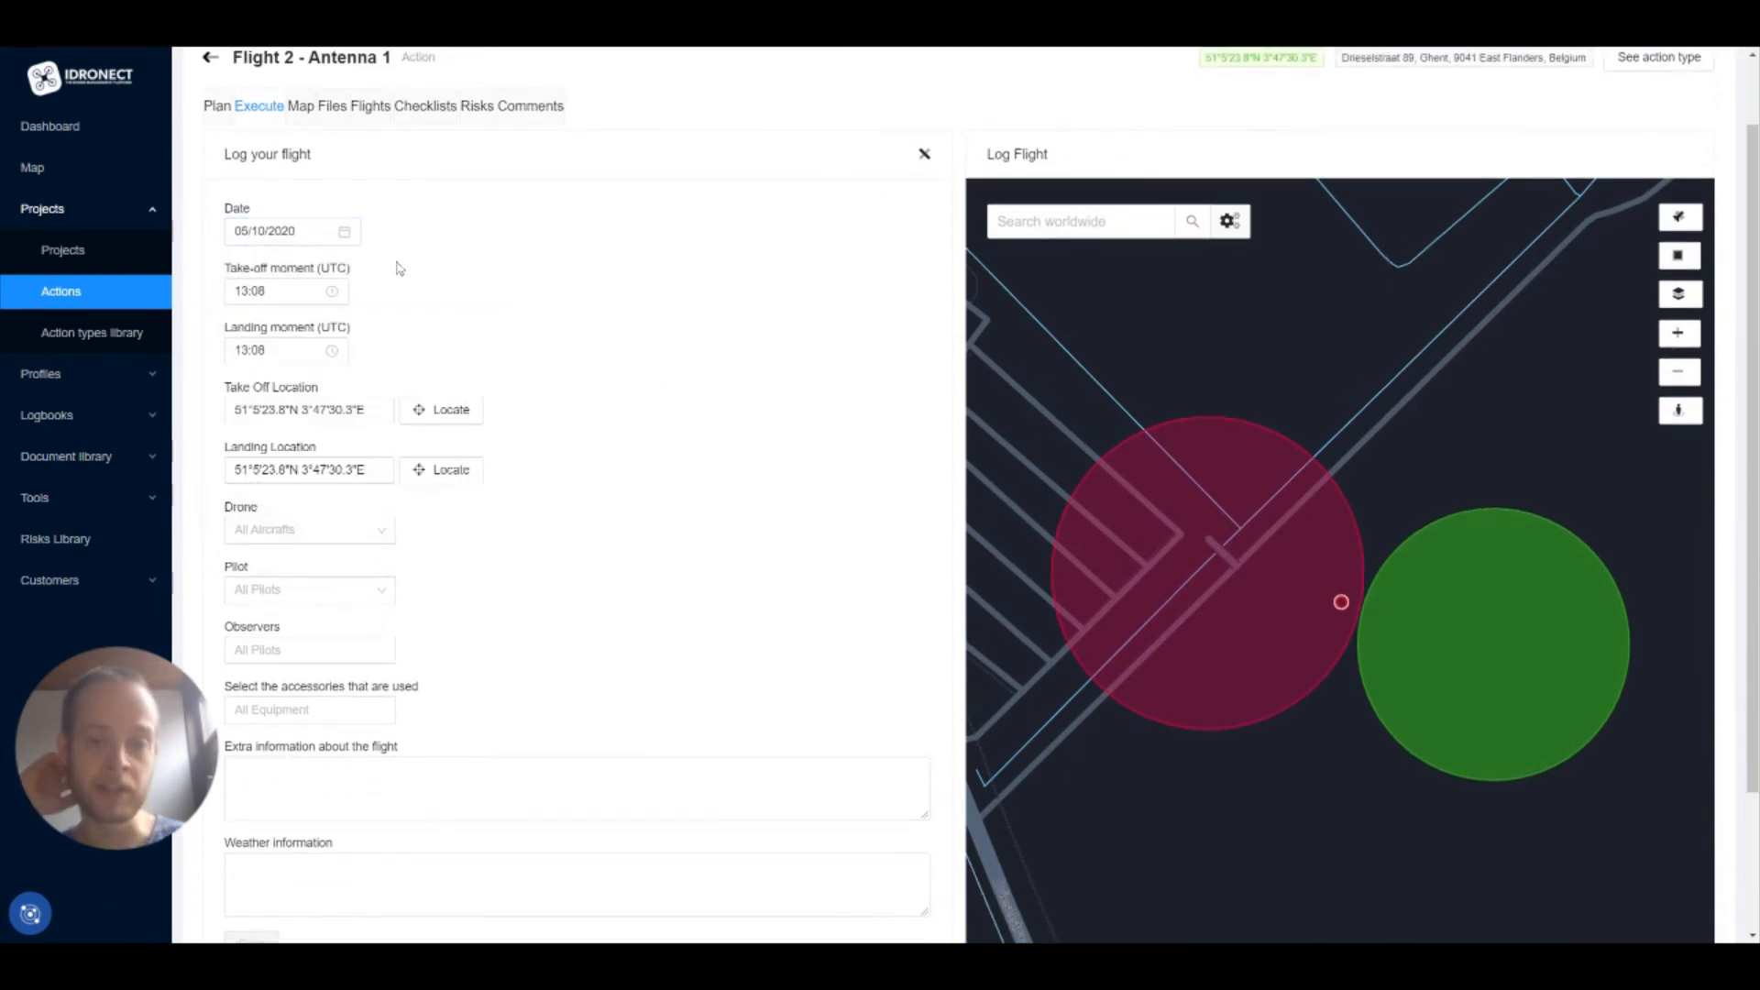
pyautogui.click(275, 350)
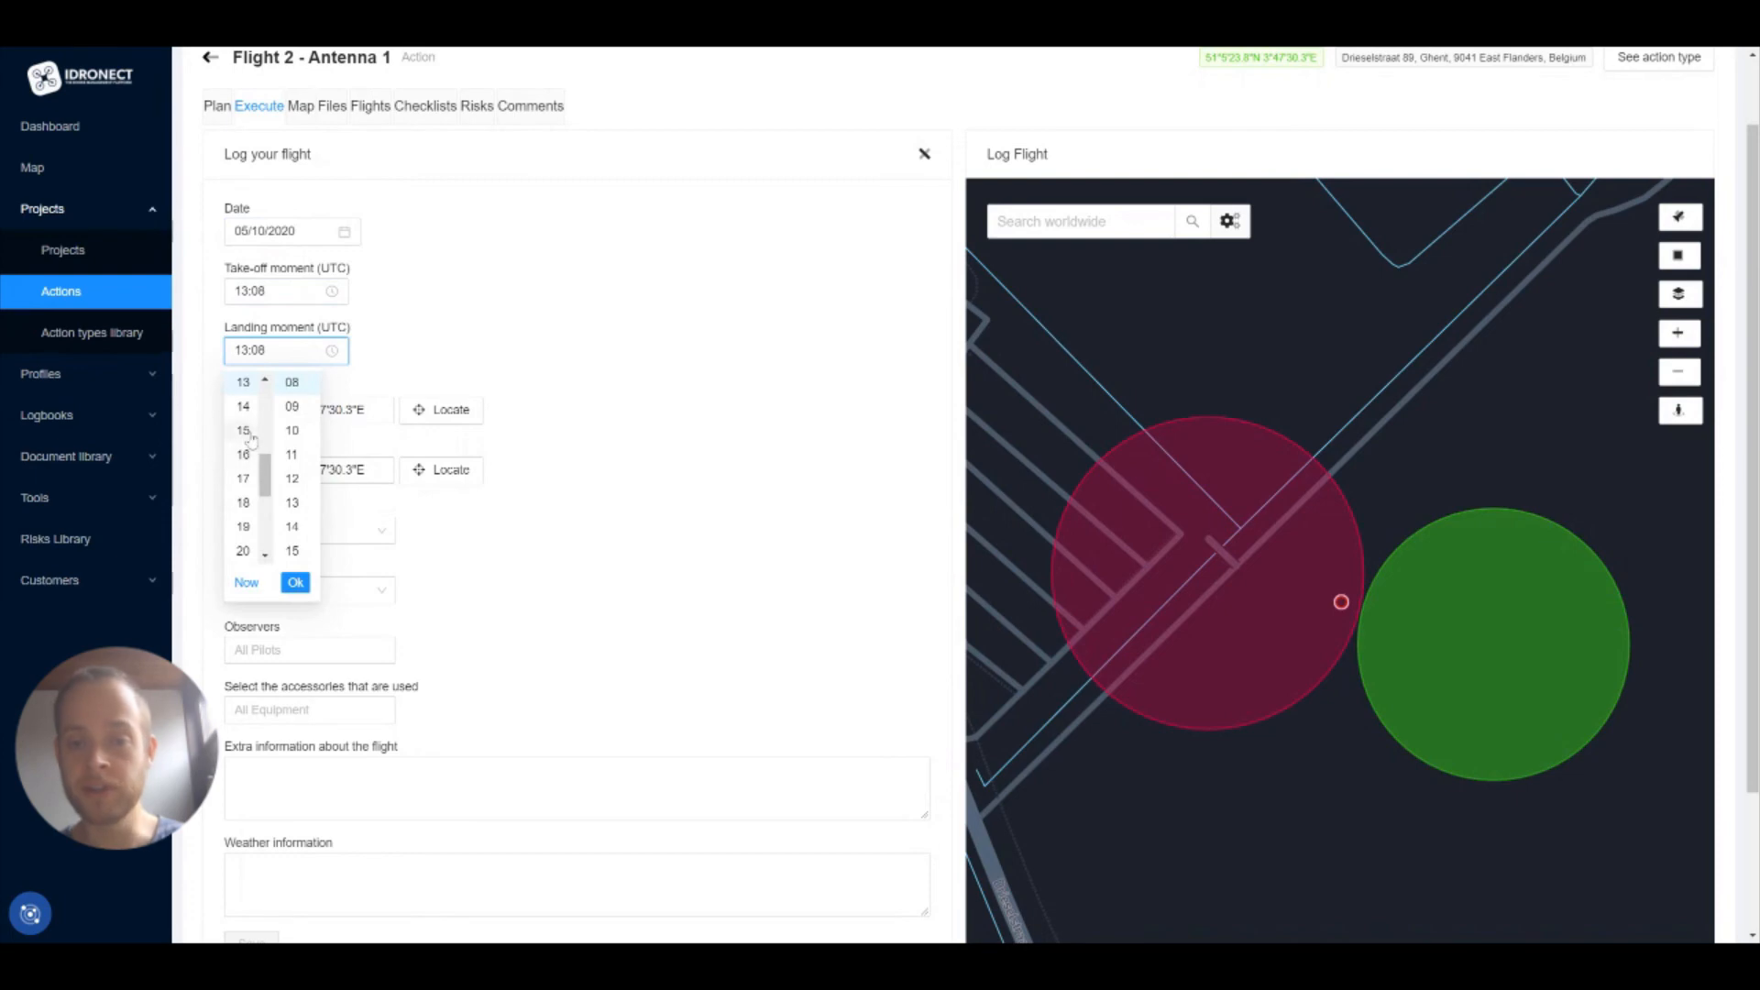
pyautogui.click(244, 430)
pyautogui.click(295, 585)
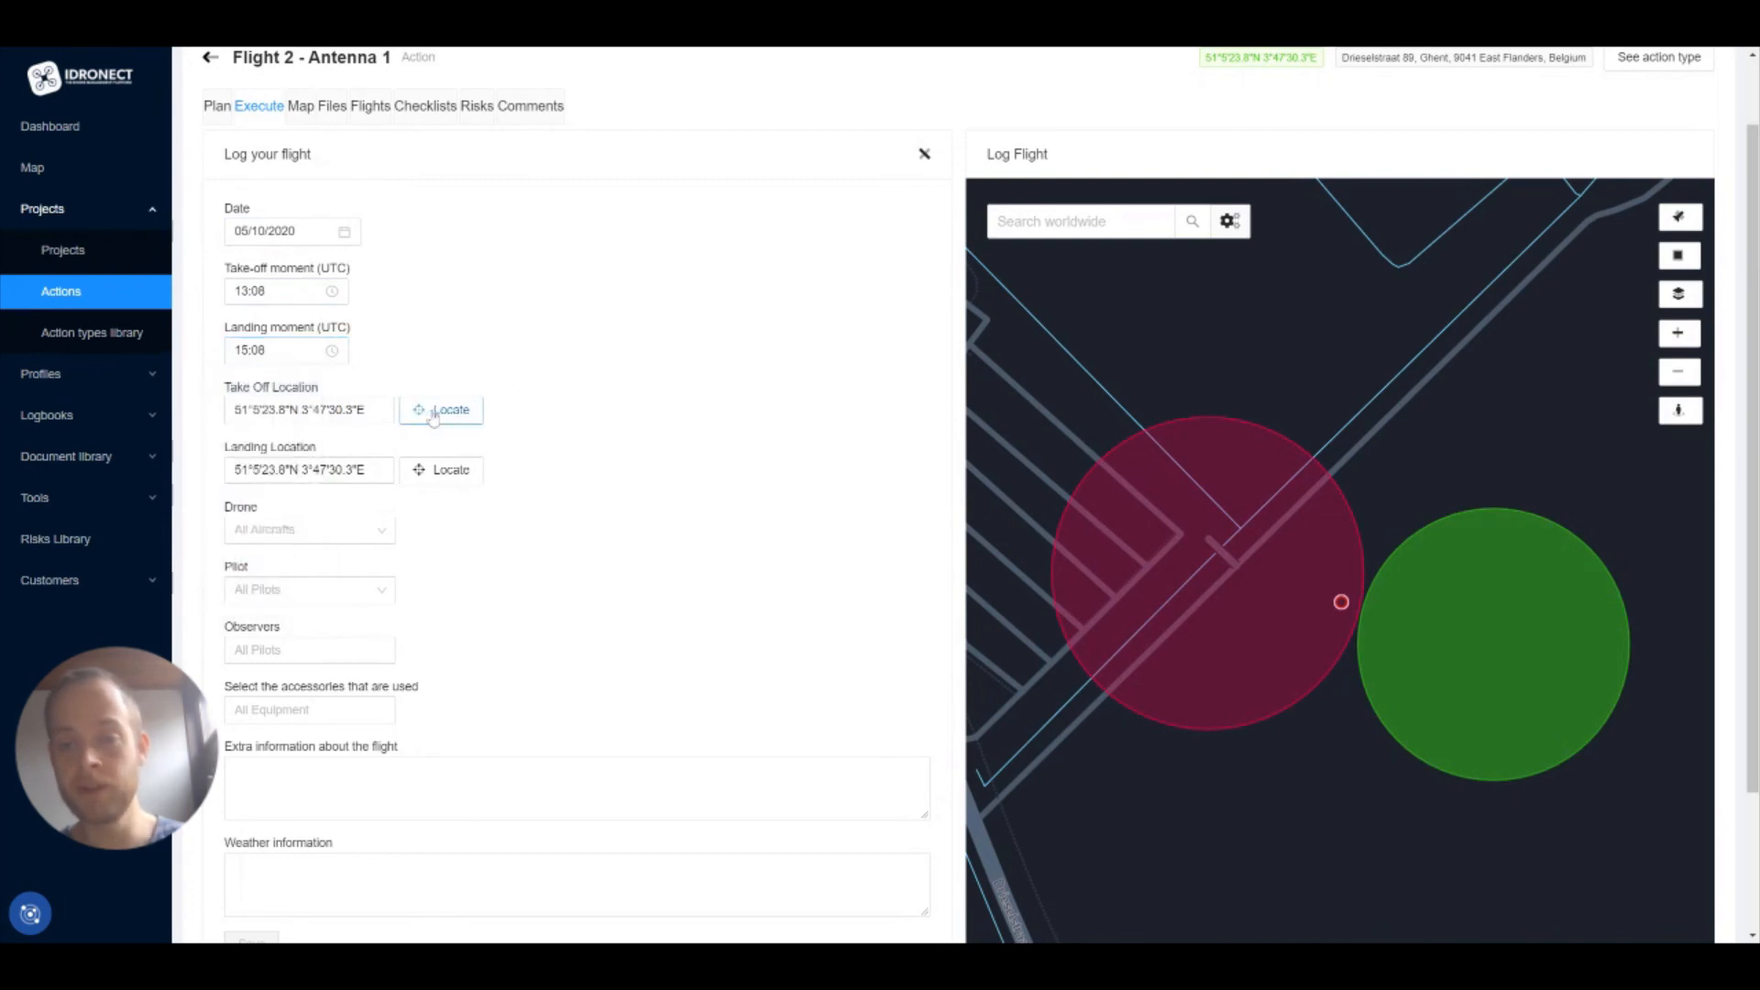
# - Using satellite imagery, place the take-off at 51°5'23.3"N 3°47'33.1"E and the landing at 51°5'22.3"N 3°47'32.0"E inside the green zone
pyautogui.moveTo(1341, 602); pyautogui.dragTo(1419, 693)
pyautogui.moveTo(1341, 602)
pyautogui.mouseDown()
pyautogui.moveTo(1528, 623)
pyautogui.moveTo(1546, 569)
pyautogui.mouseUp()
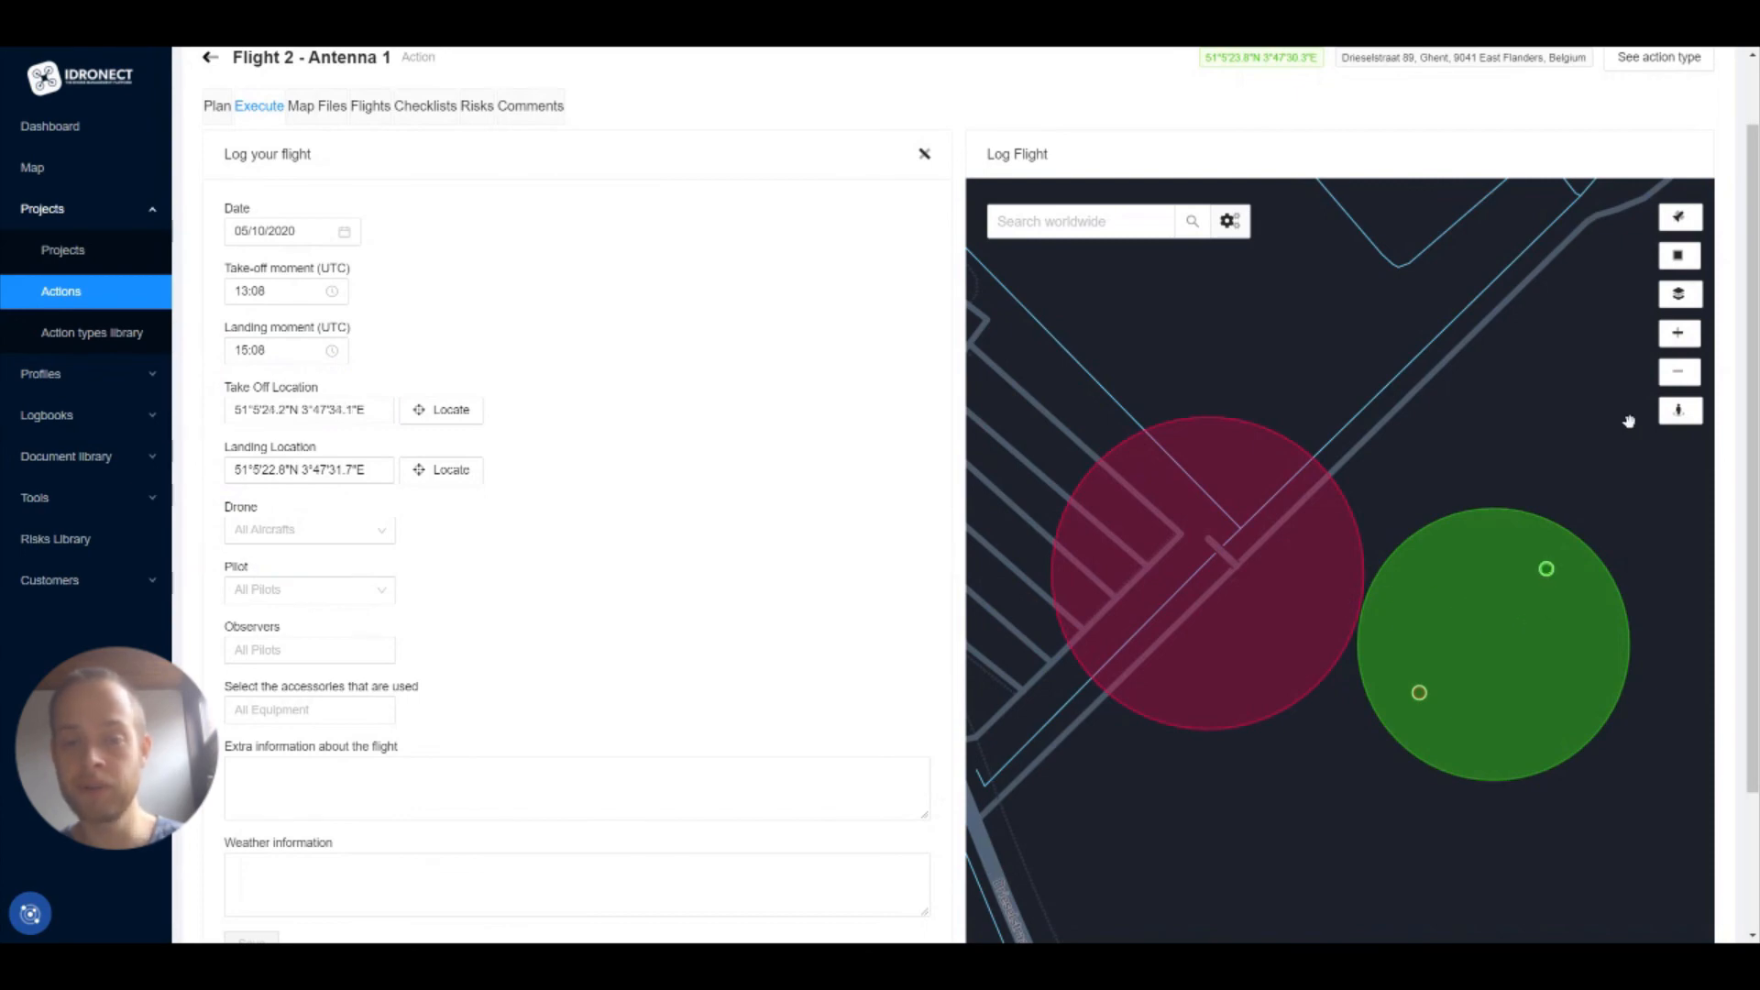
pyautogui.click(1678, 217)
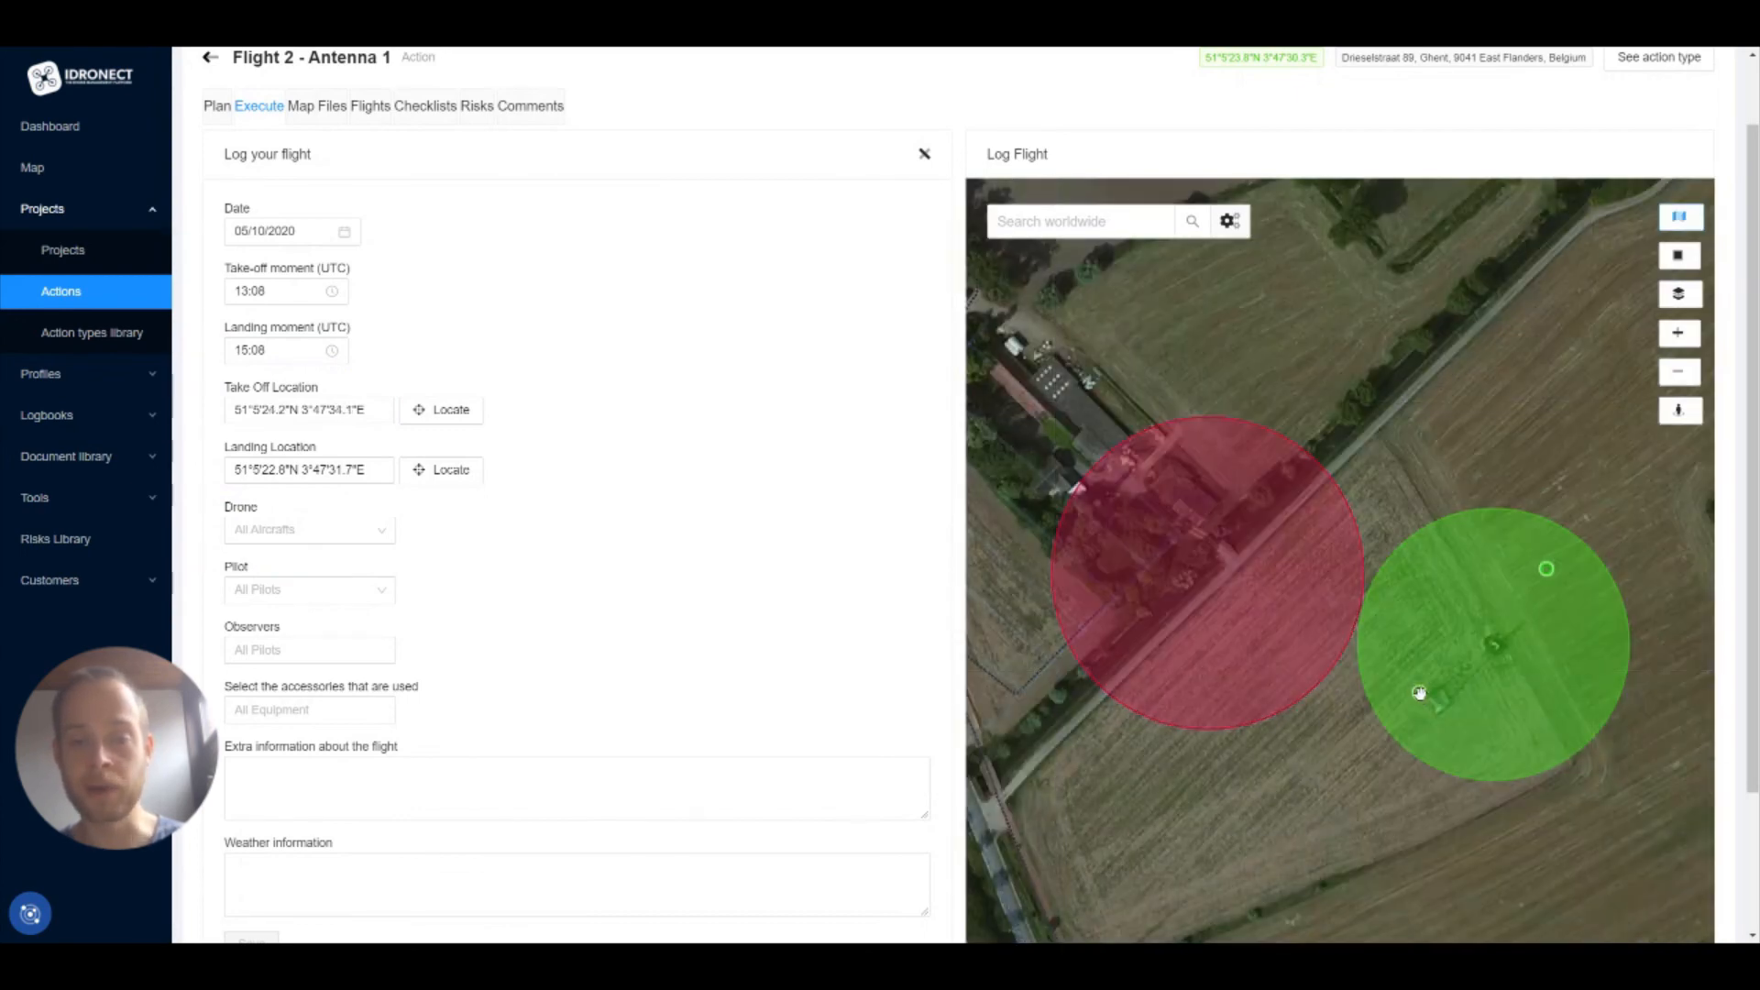
pyautogui.moveTo(1420, 694)
pyautogui.mouseDown()
pyautogui.moveTo(1442, 707)
pyautogui.moveTo(1432, 729)
pyautogui.mouseUp()
pyautogui.moveTo(1550, 565); pyautogui.dragTo(1494, 648)
pyautogui.click(253, 471)
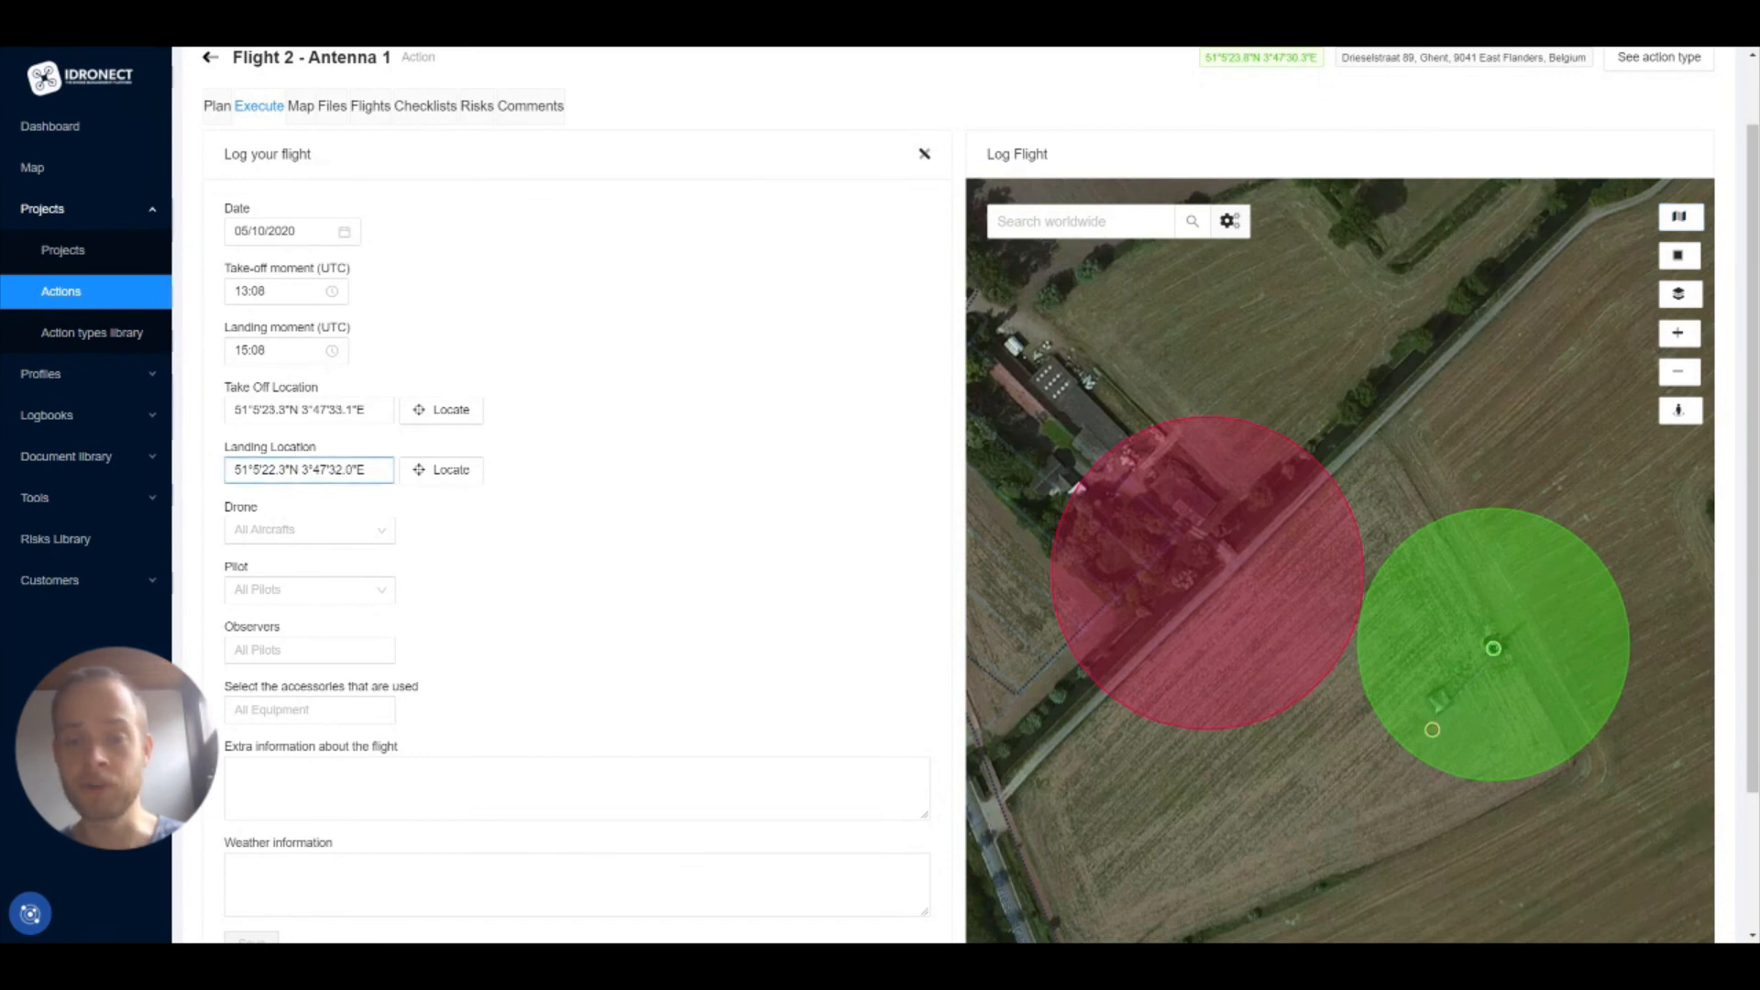
# - Assign drone 00-M600, the pilot and the Blackmagic micro cinema camera accessory to the flight log, leaving observers empty
pyautogui.click(300, 529)
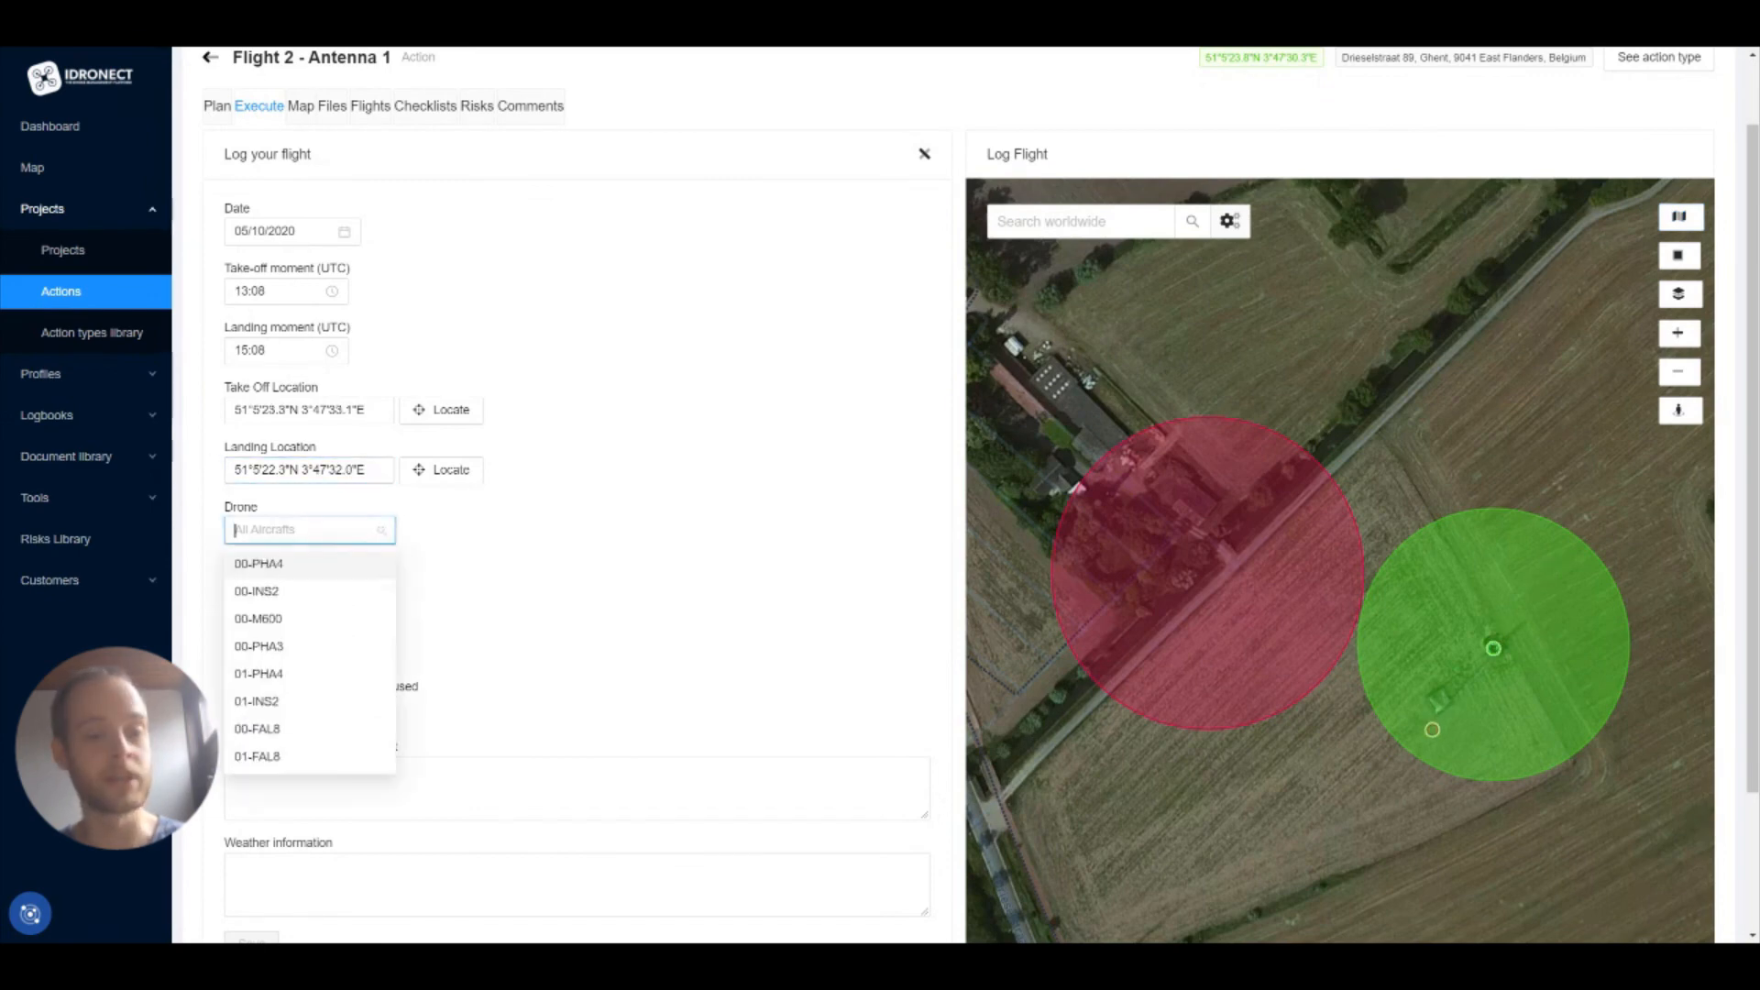
pyautogui.click(293, 620)
pyautogui.click(302, 590)
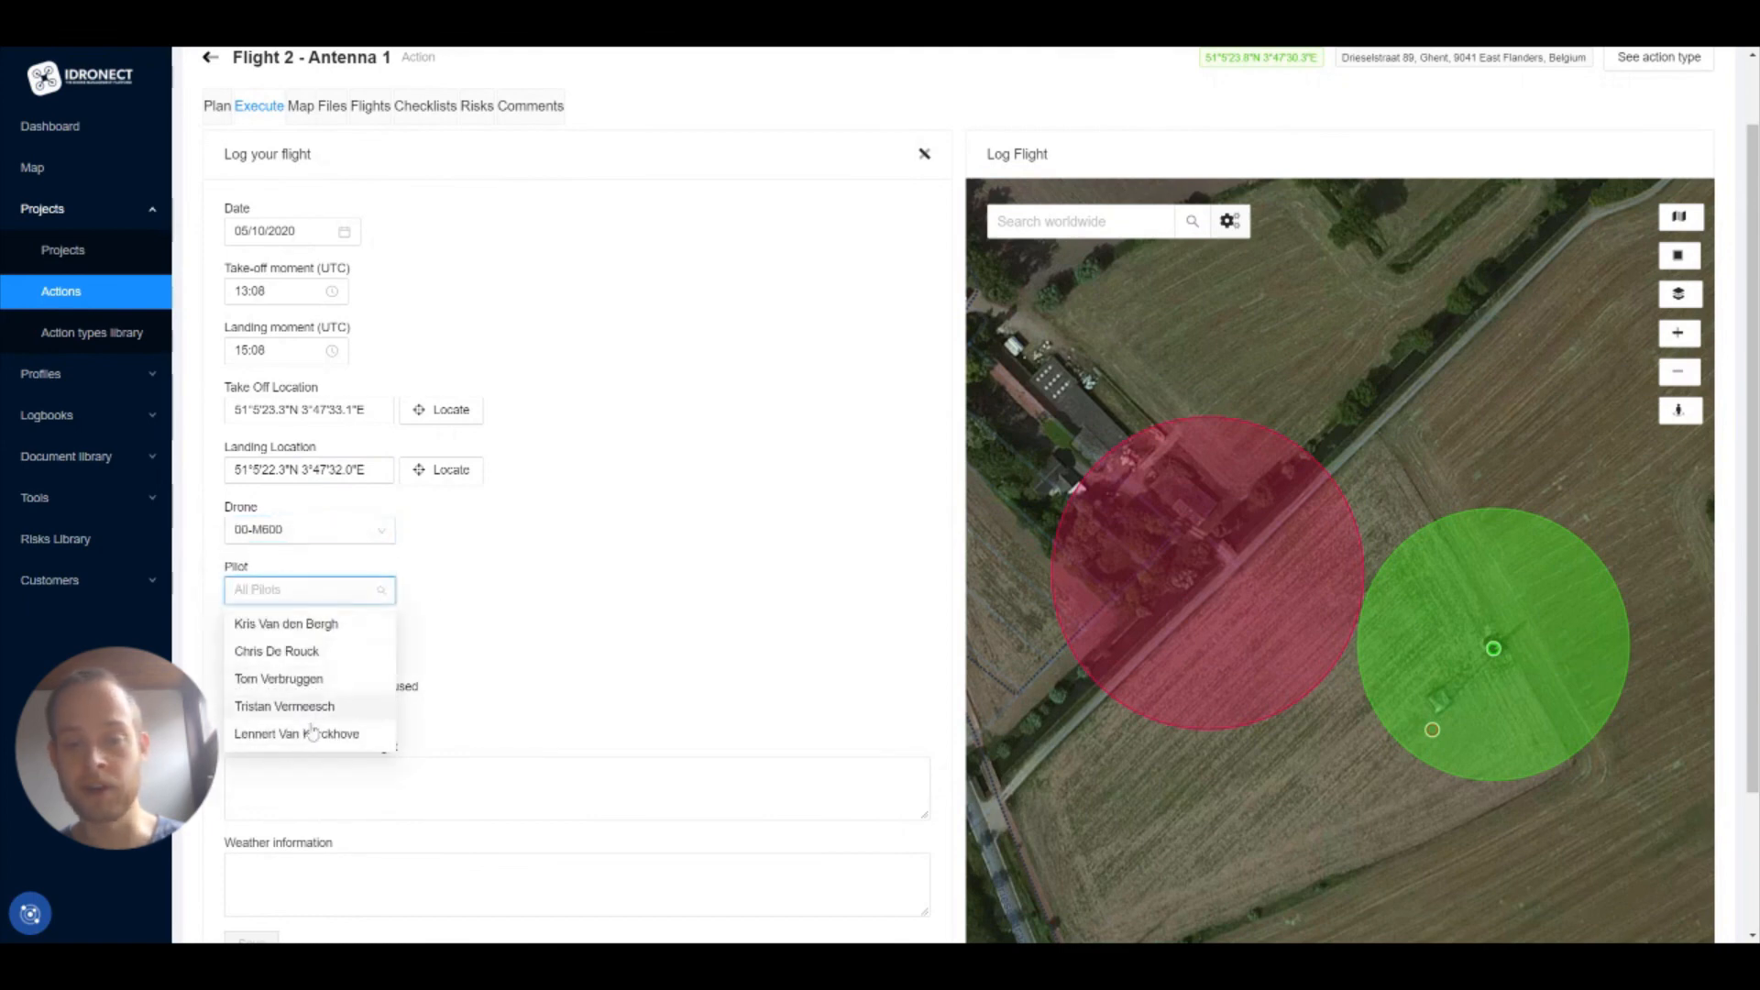
pyautogui.click(311, 734)
pyautogui.click(303, 649)
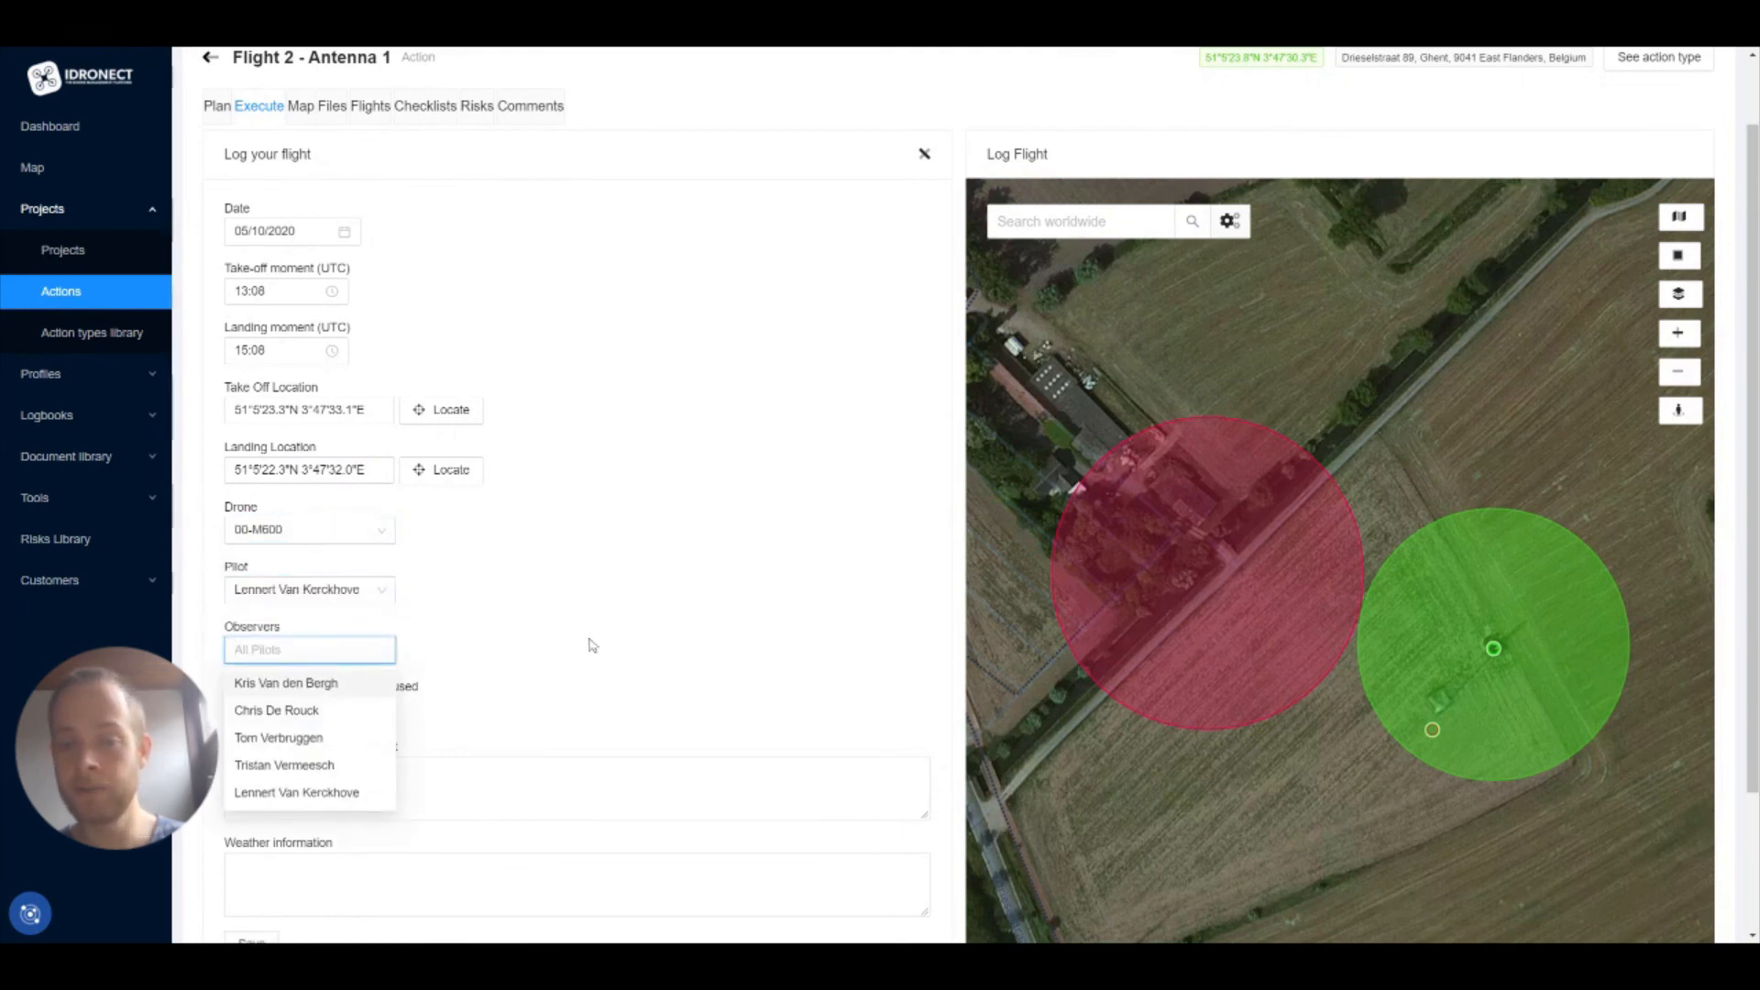
pyautogui.click(593, 647)
pyautogui.scroll(-1, 551, 651)
pyautogui.click(316, 624)
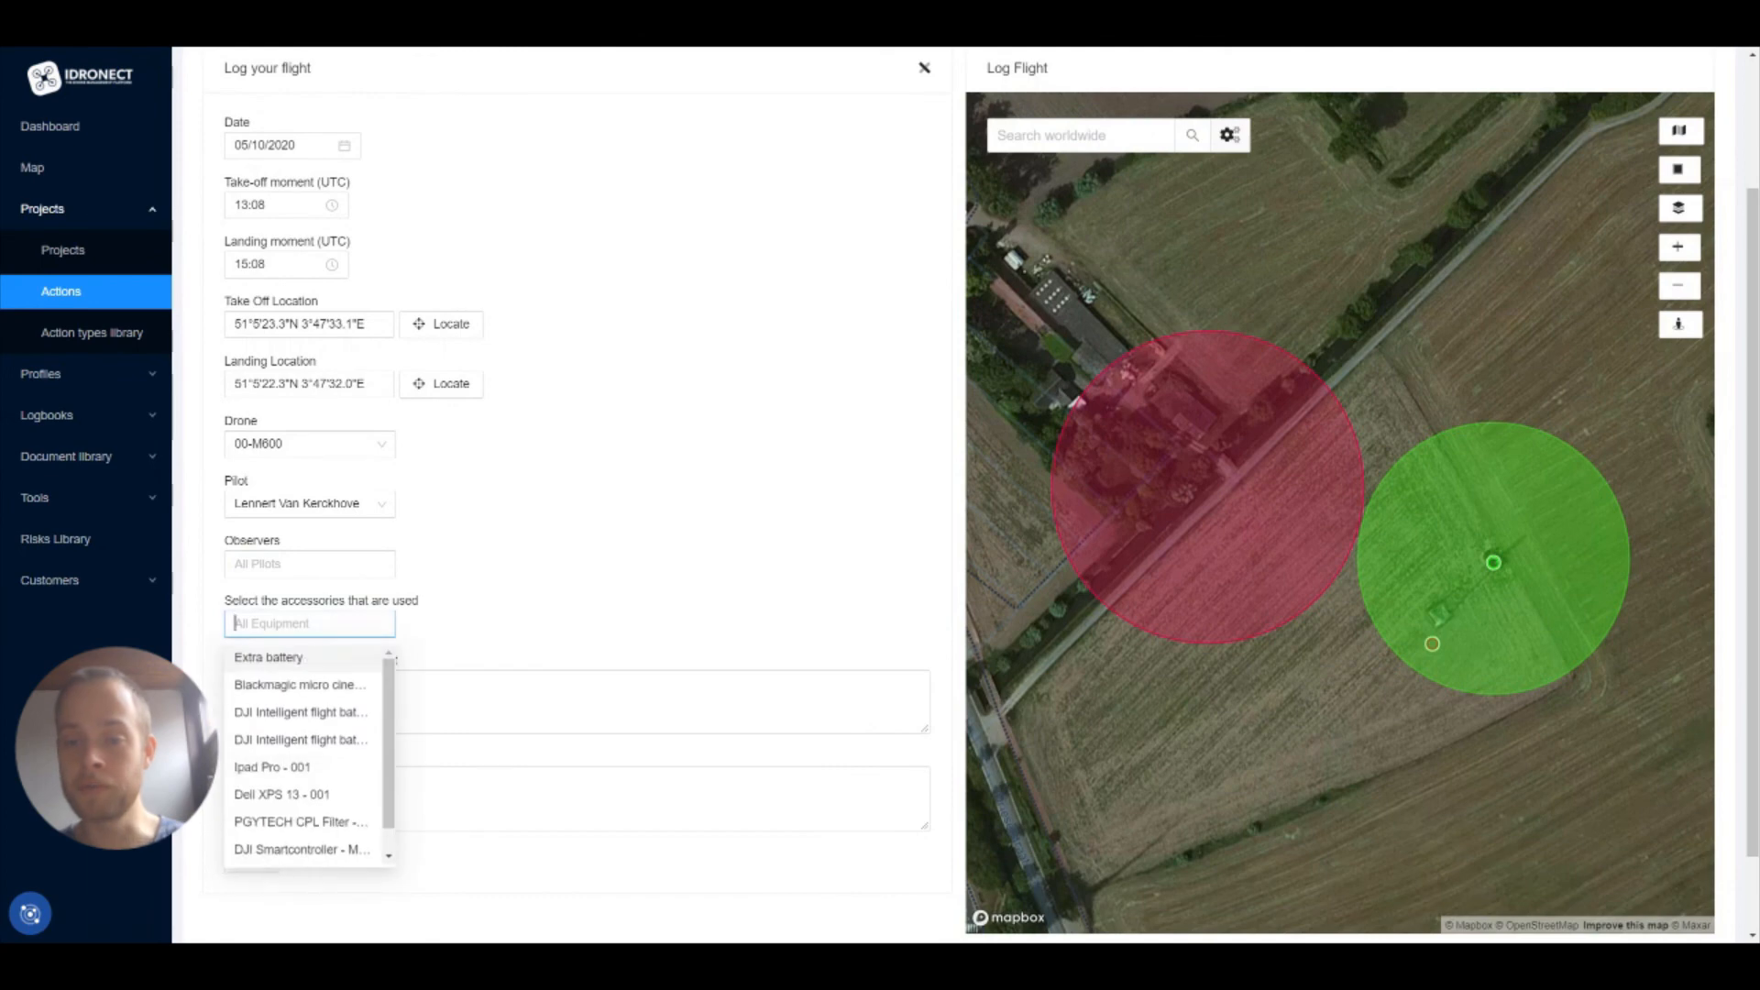
pyautogui.click(323, 688)
# - Enter "OK" as the extra flight information and "Ok" as the weather information, and save the flight log
pyautogui.click(902, 713)
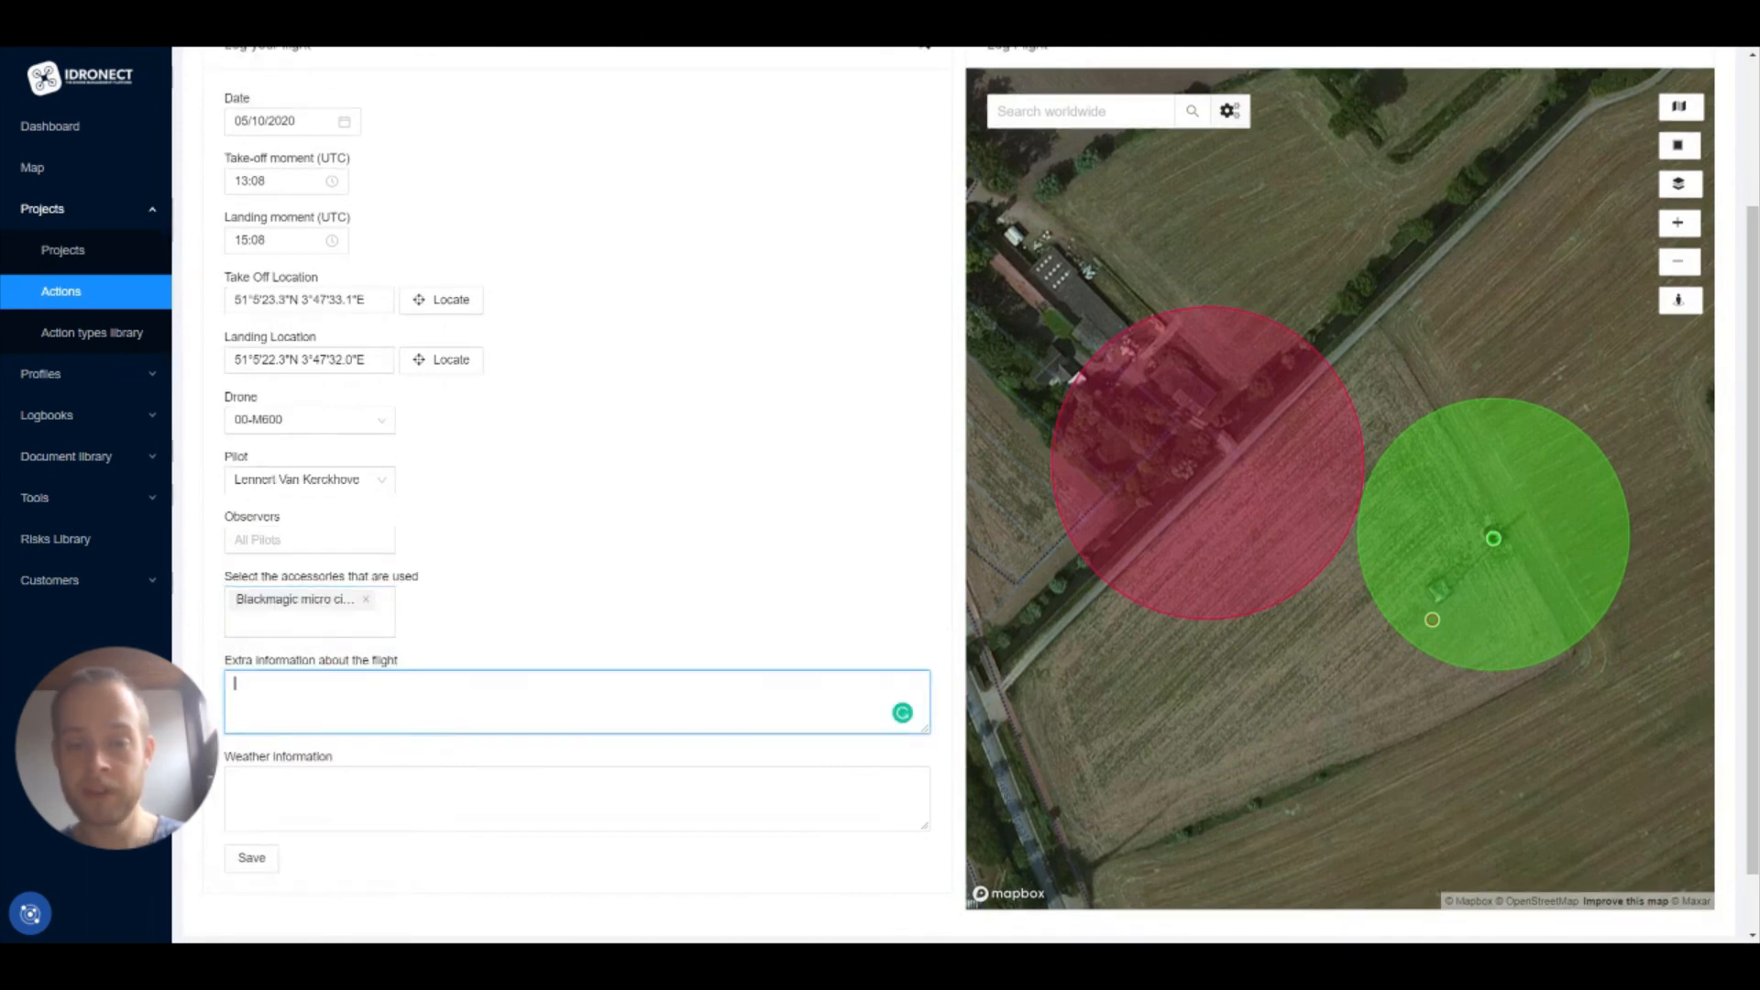
pyautogui.press('Tab')
pyautogui.write('O')
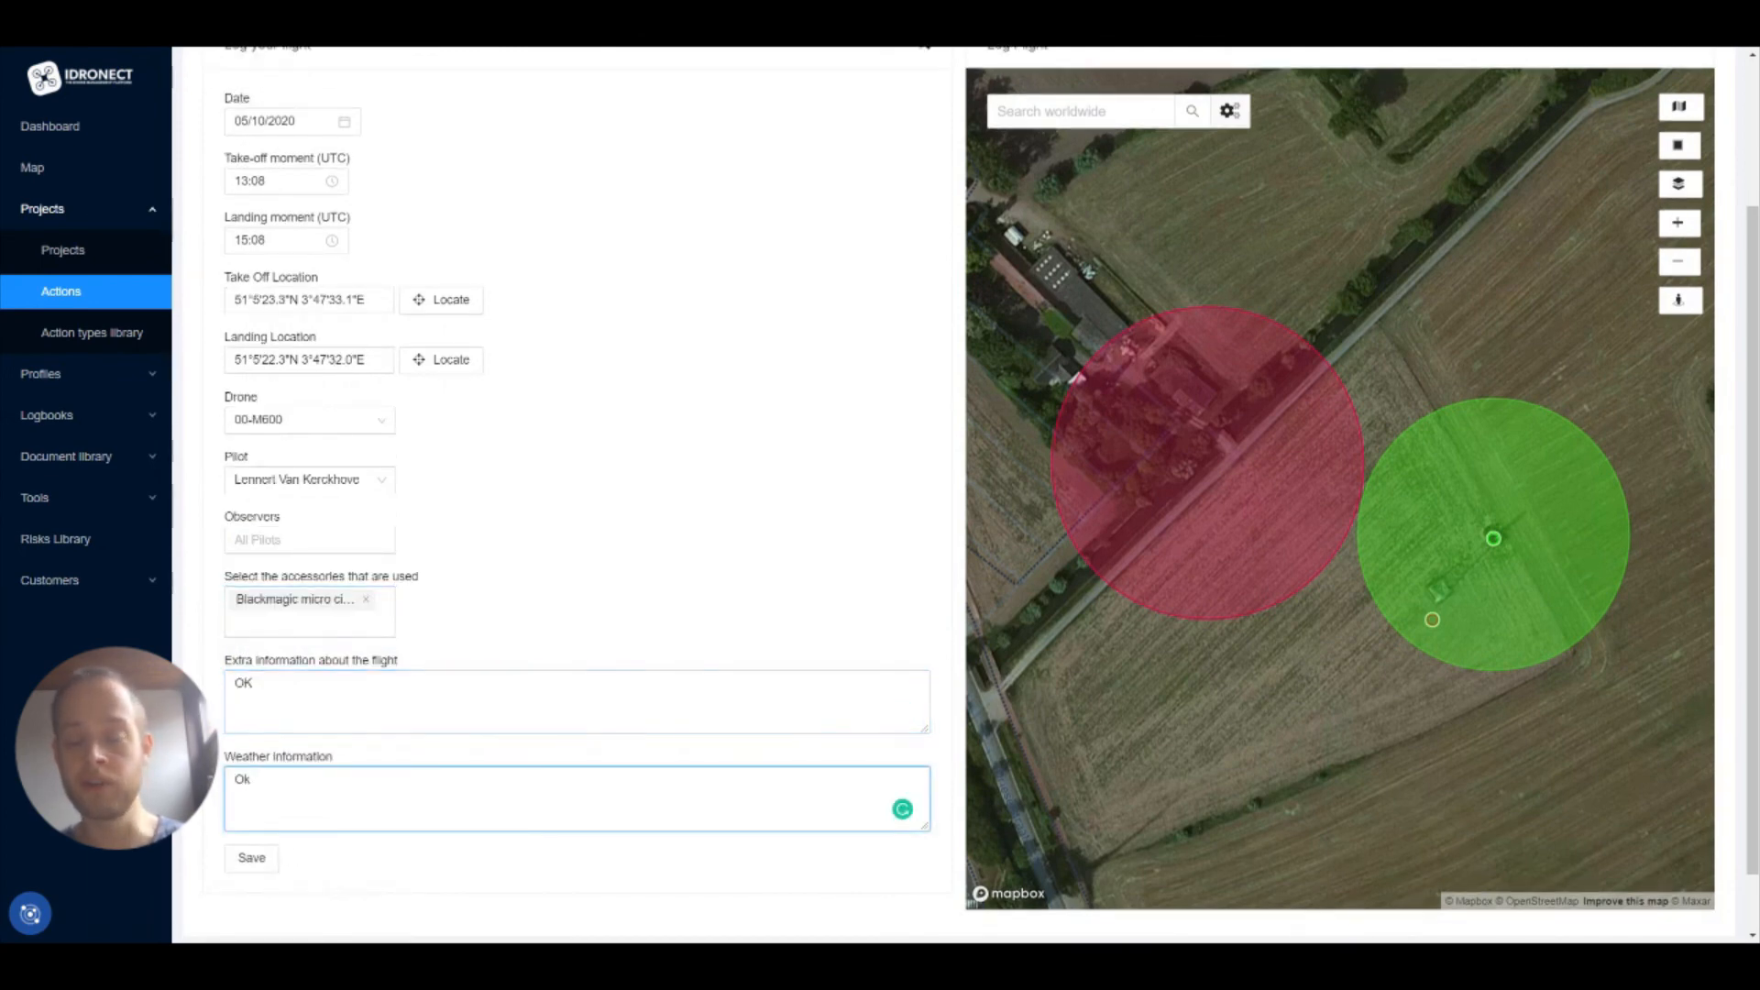
pyautogui.click(268, 867)
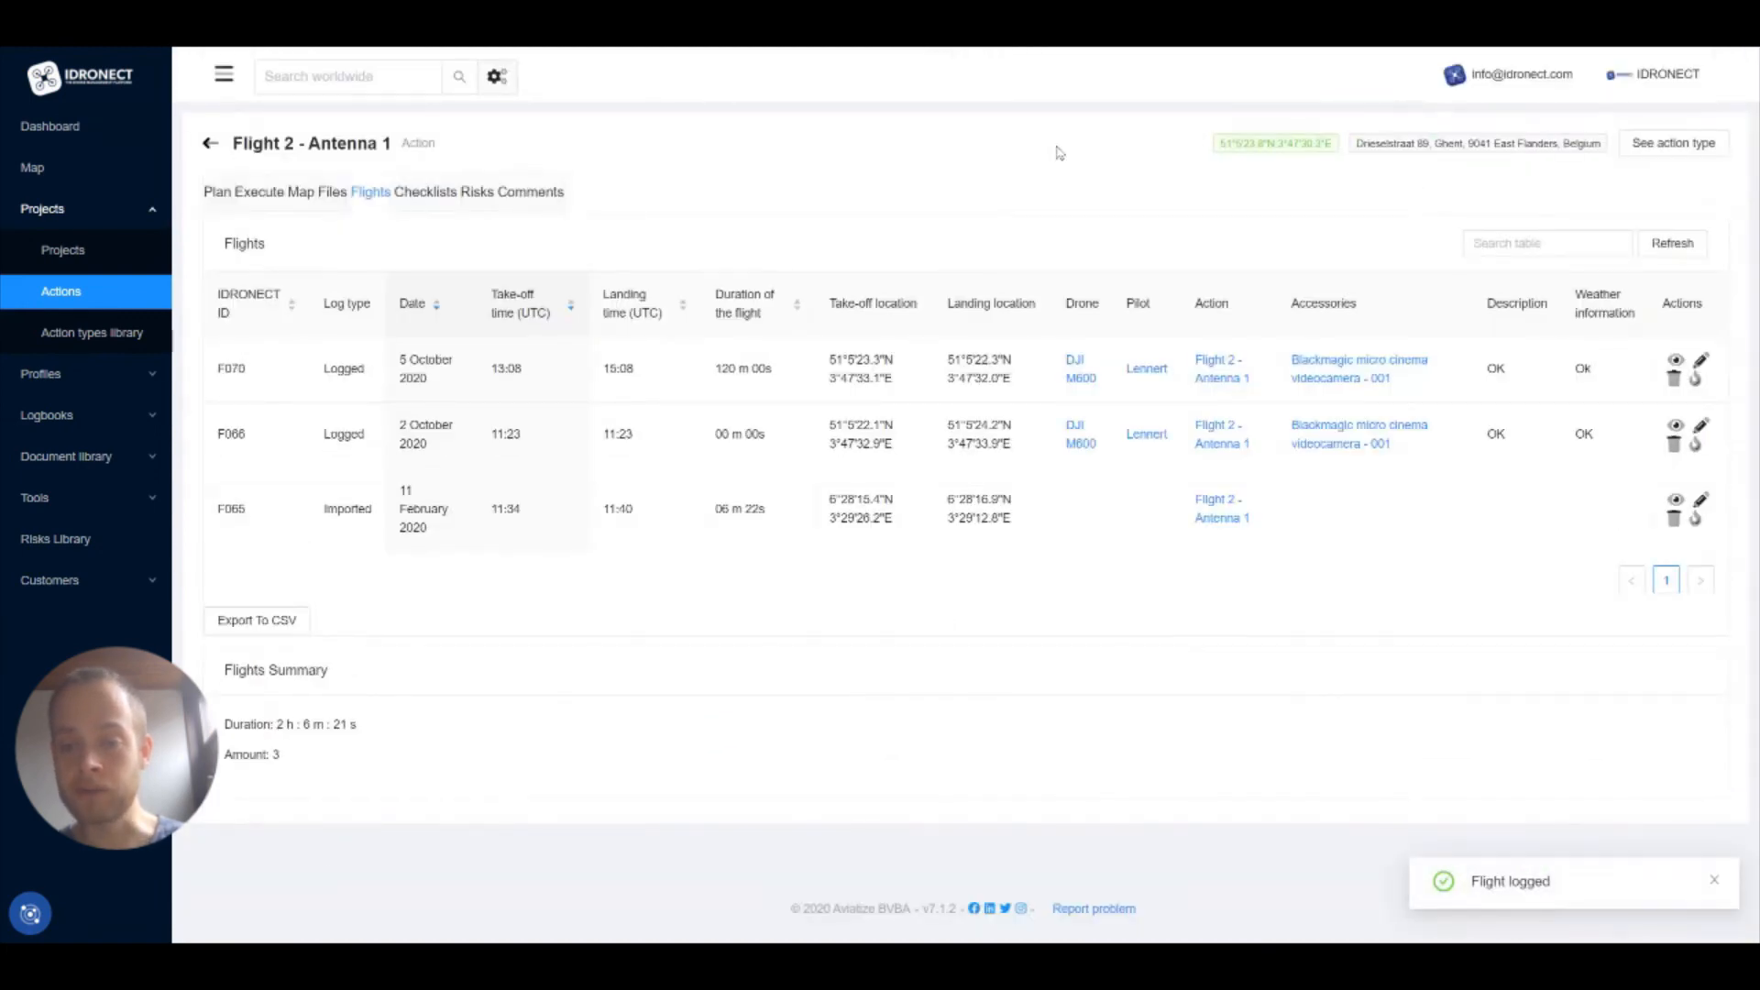
# - Review the newly logged 5 October 2020 flight in the flights table, then return to the execution page
pyautogui.moveTo(245, 390); pyautogui.dragTo(1514, 365)
pyautogui.click(1243, 677)
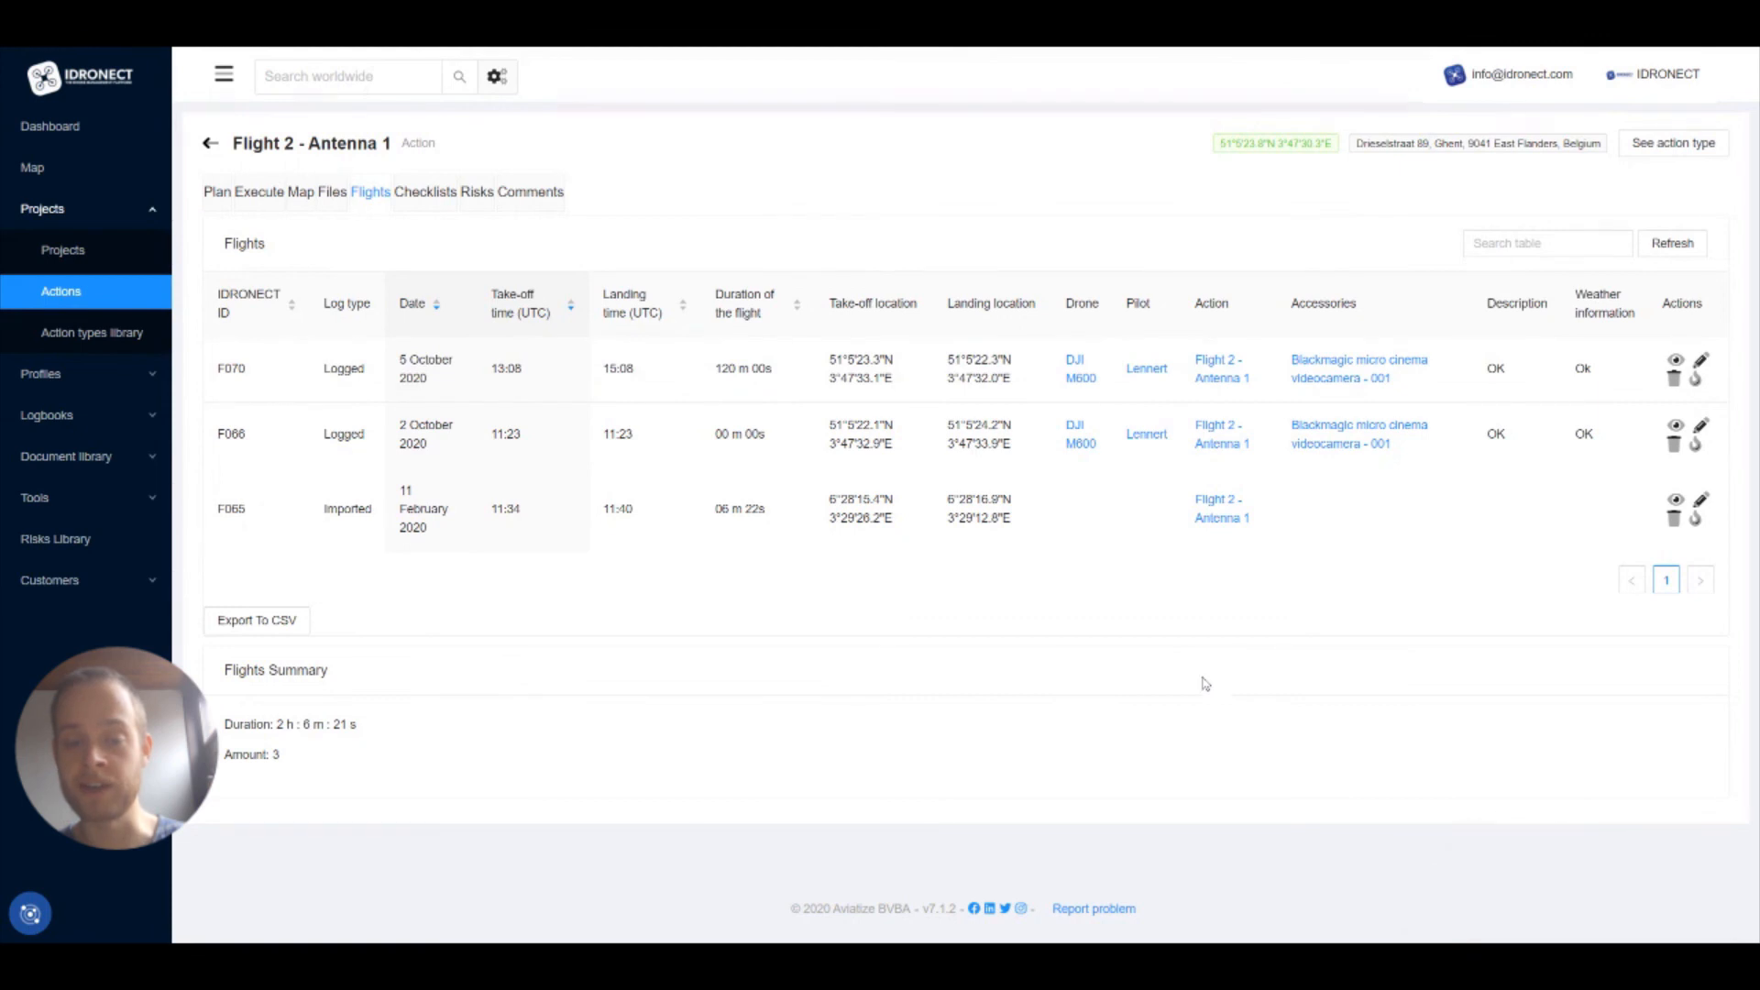
pyautogui.click(259, 191)
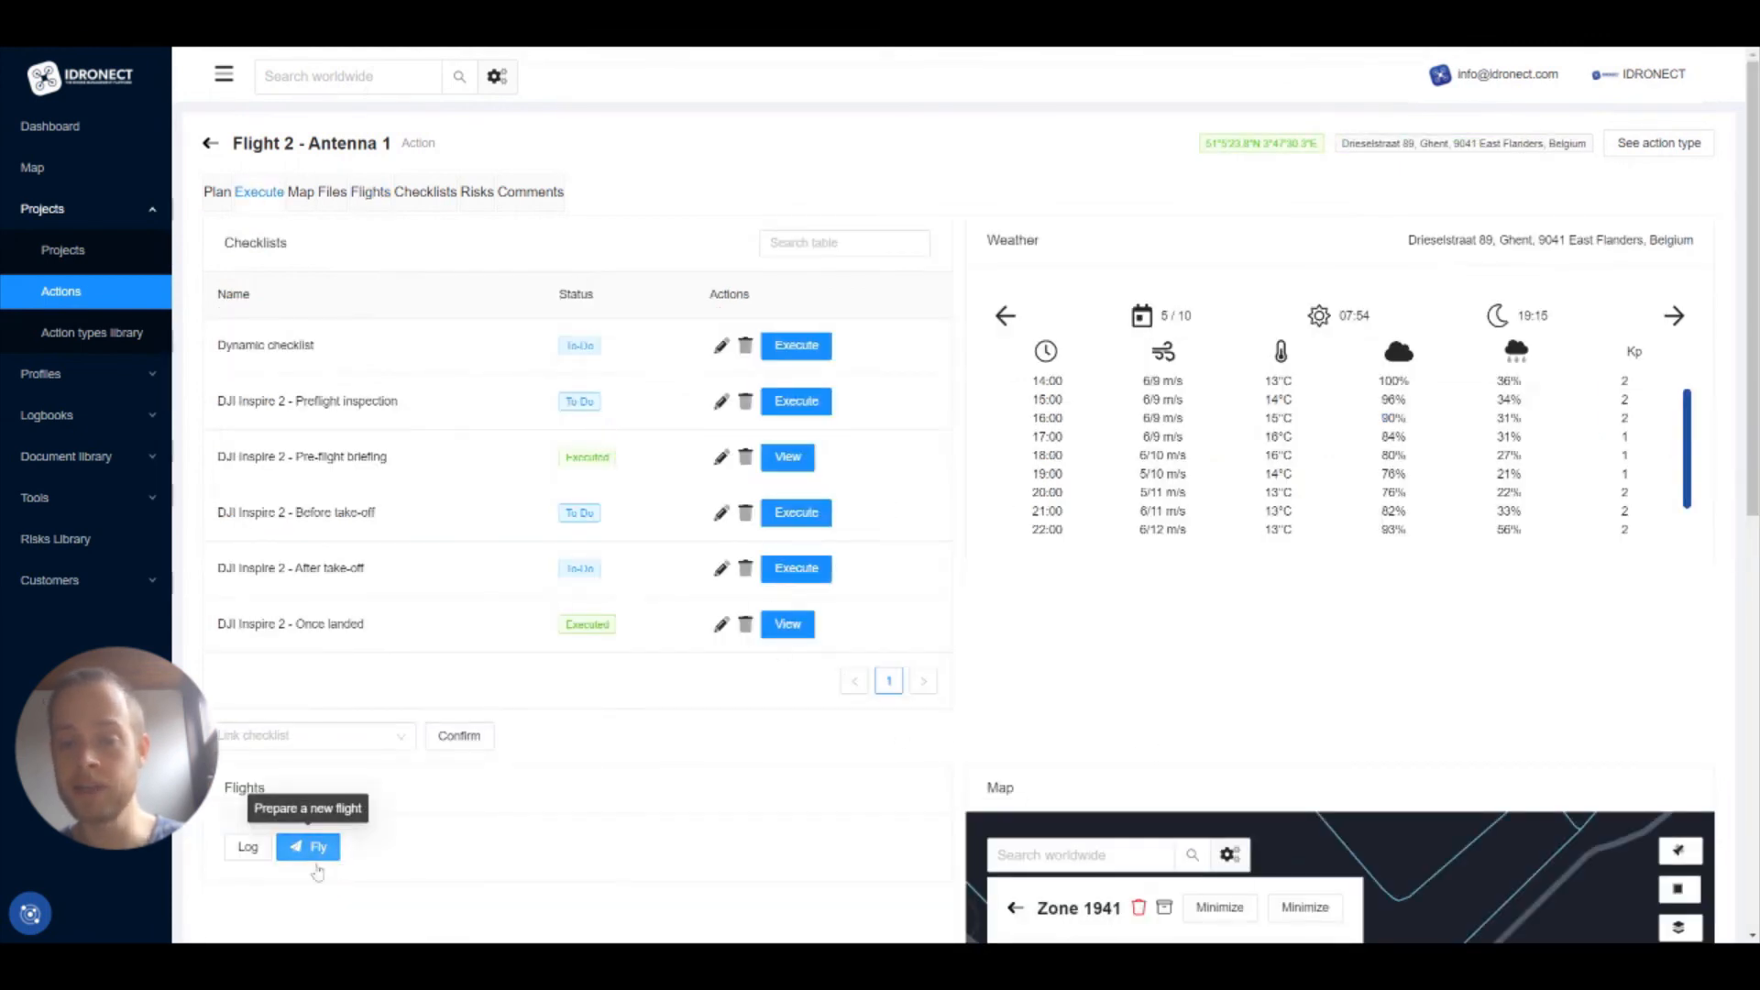